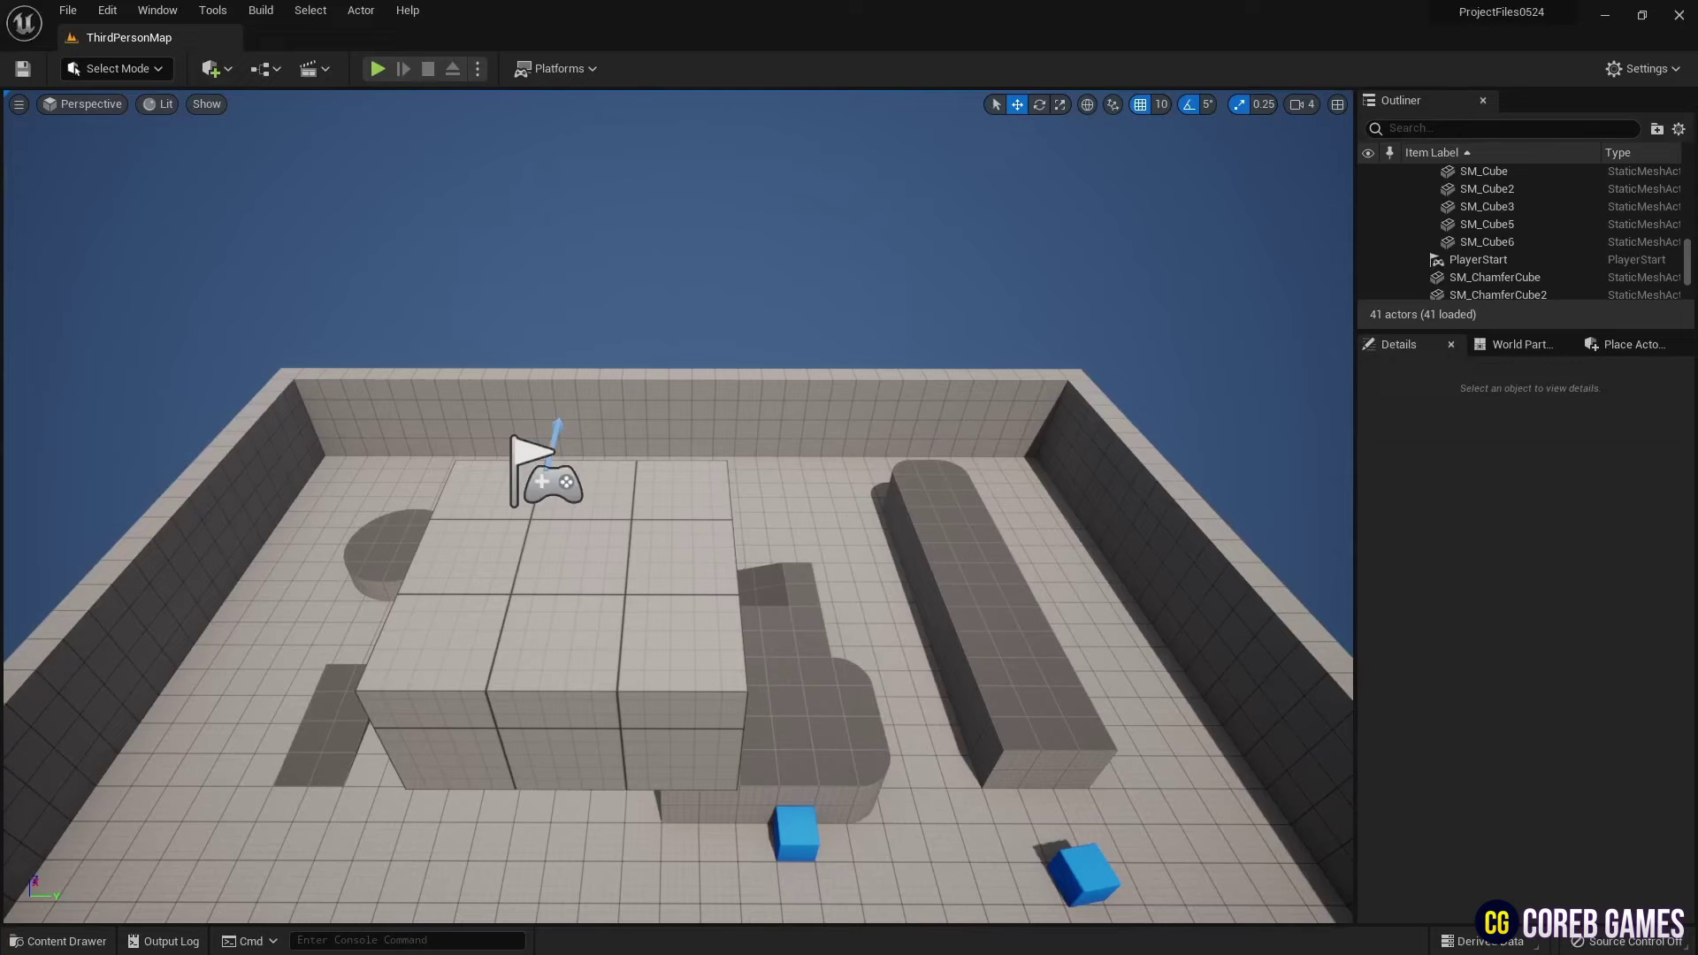
# - Play-test the level by running the character onto the grey block, then stop
pyautogui.click(378, 69)
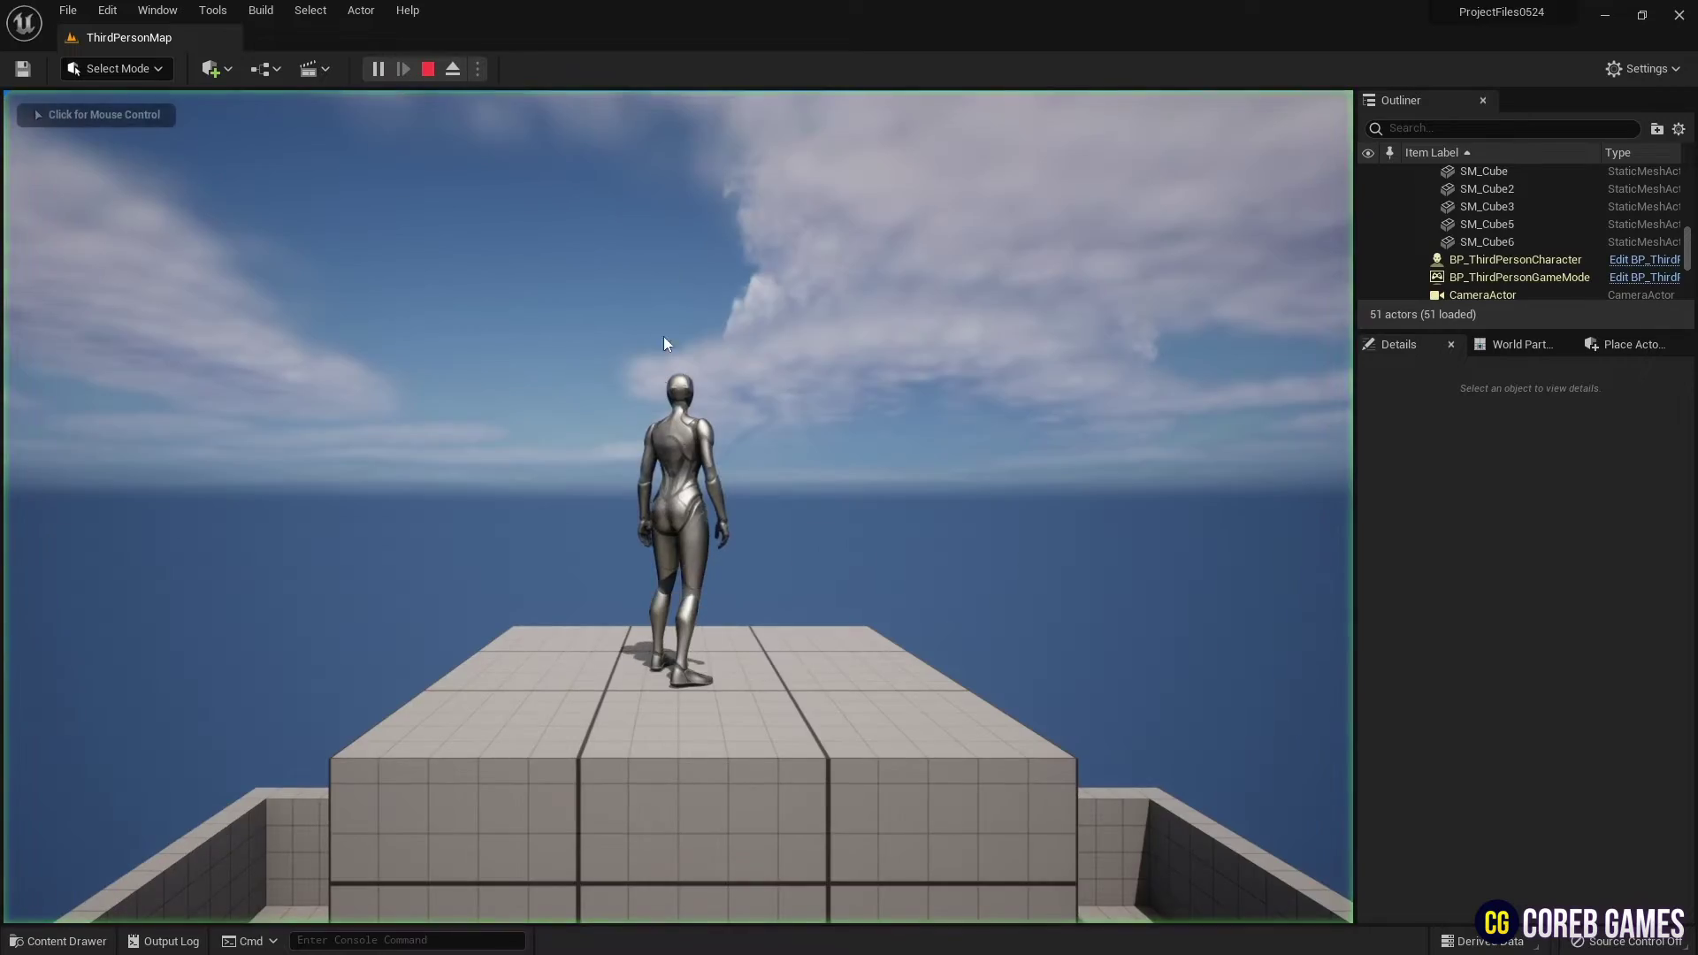
pyautogui.press('w')
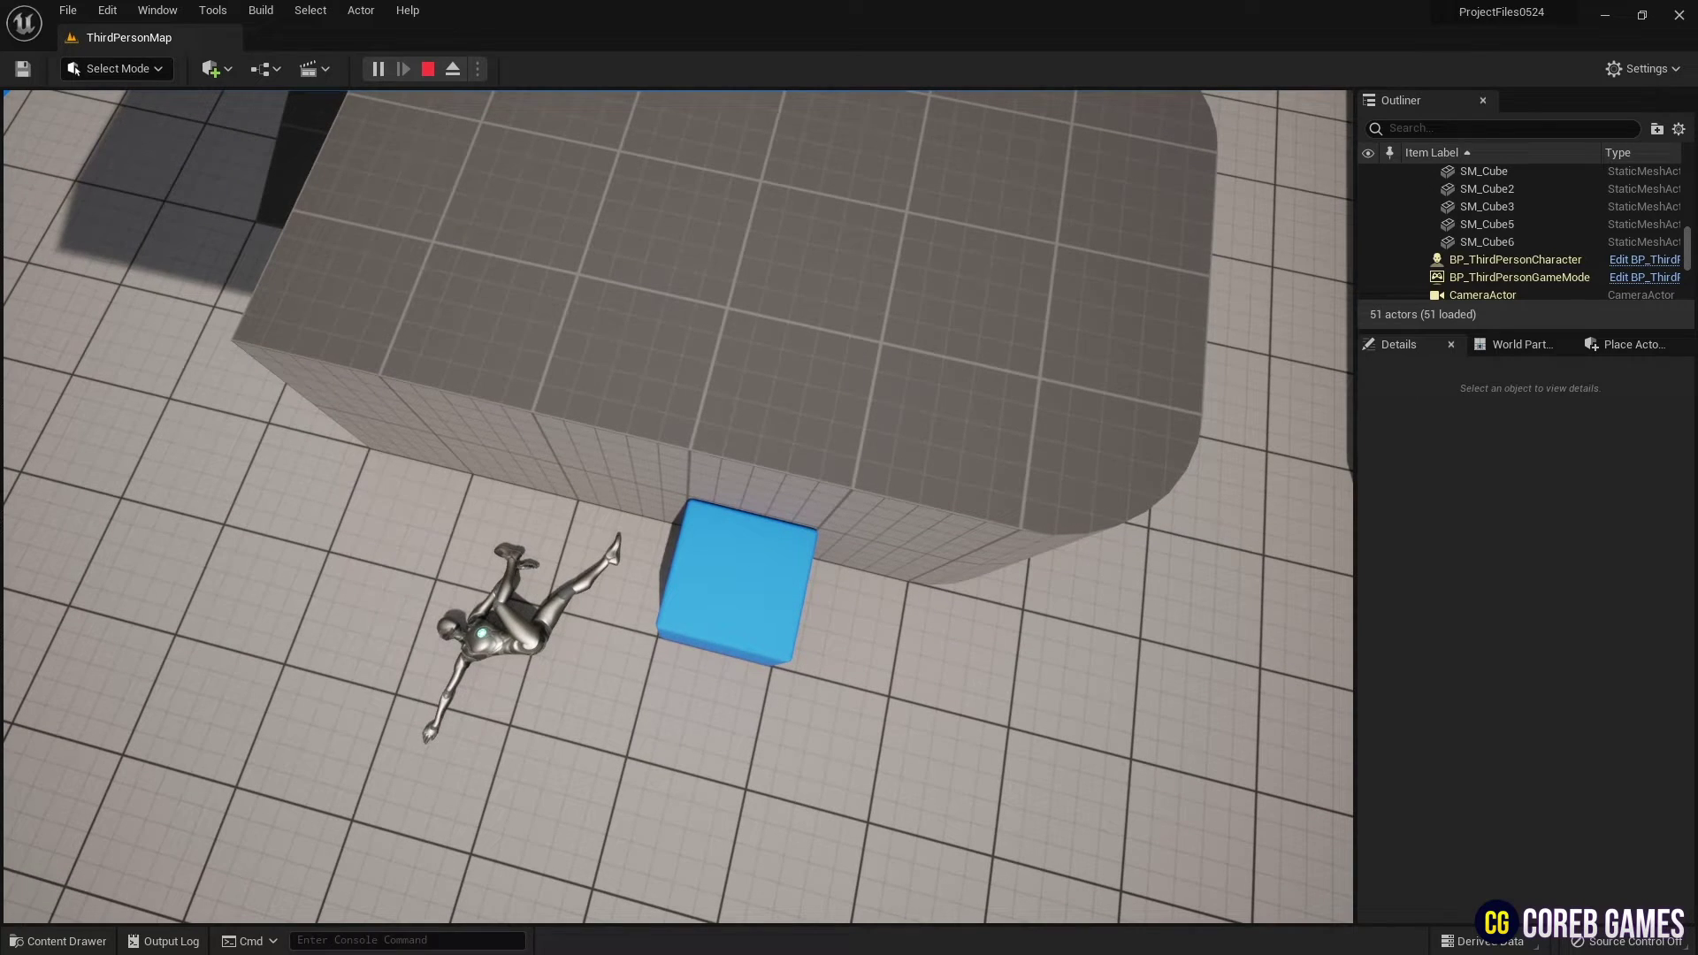
pyautogui.press('Escape')
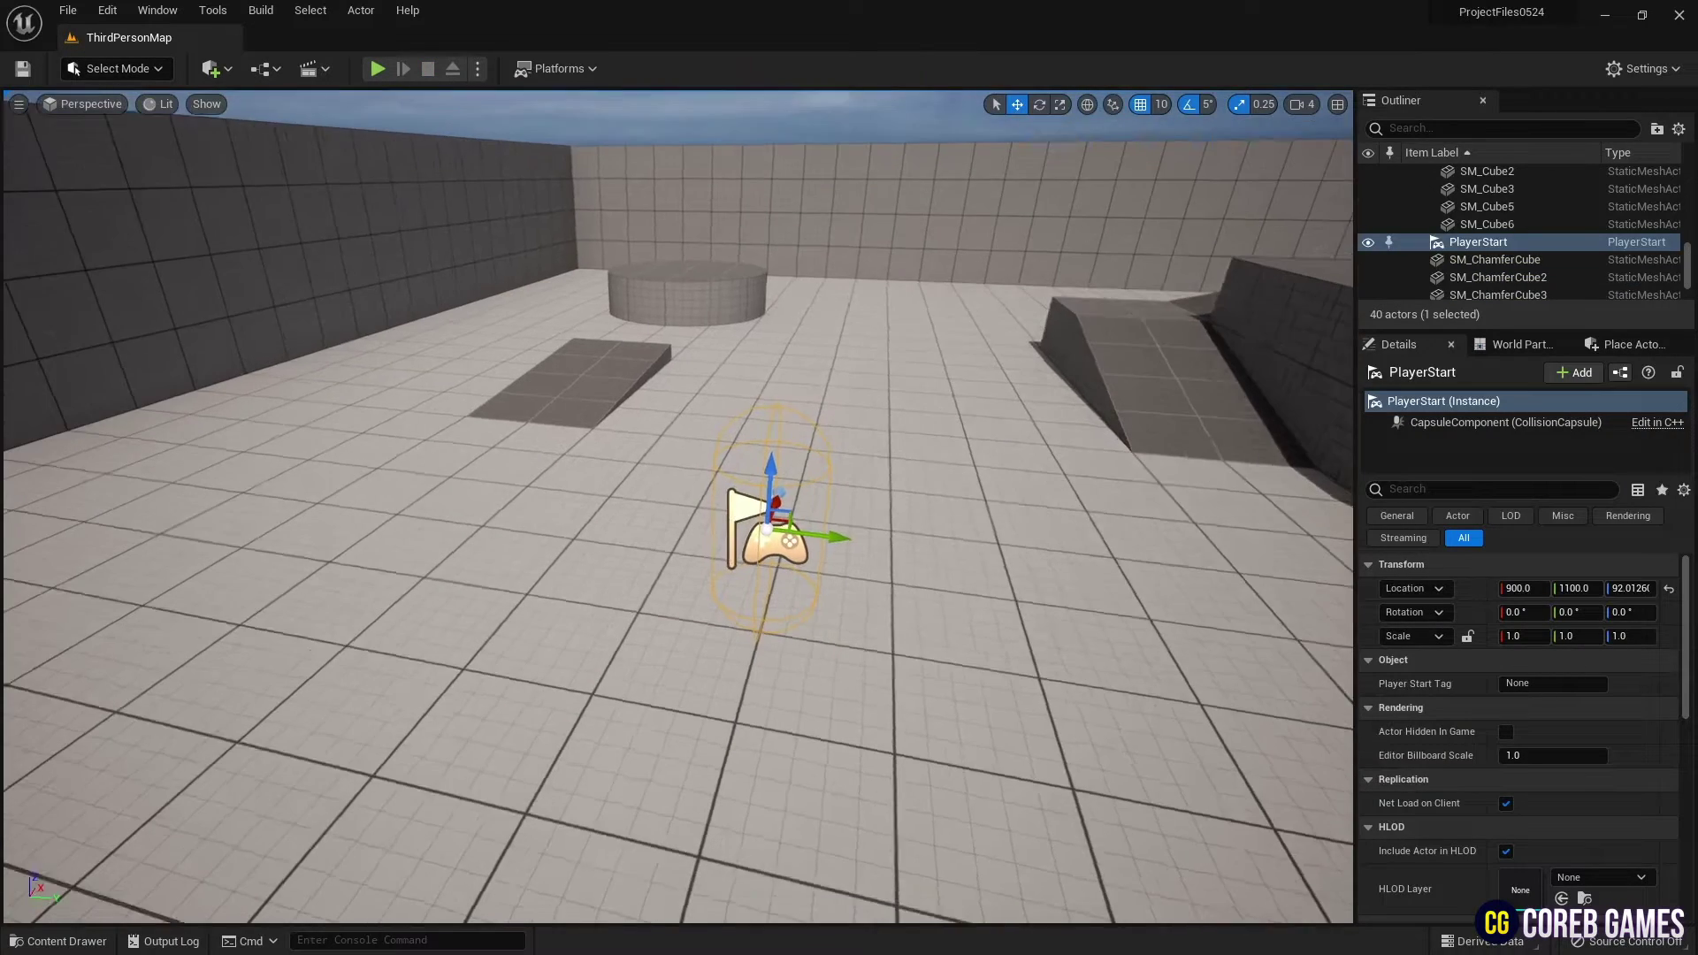
# - Set BP_ThirdPersonCharacter's Mesh collision preset to Ragdoll and compile
pyautogui.click(50, 943)
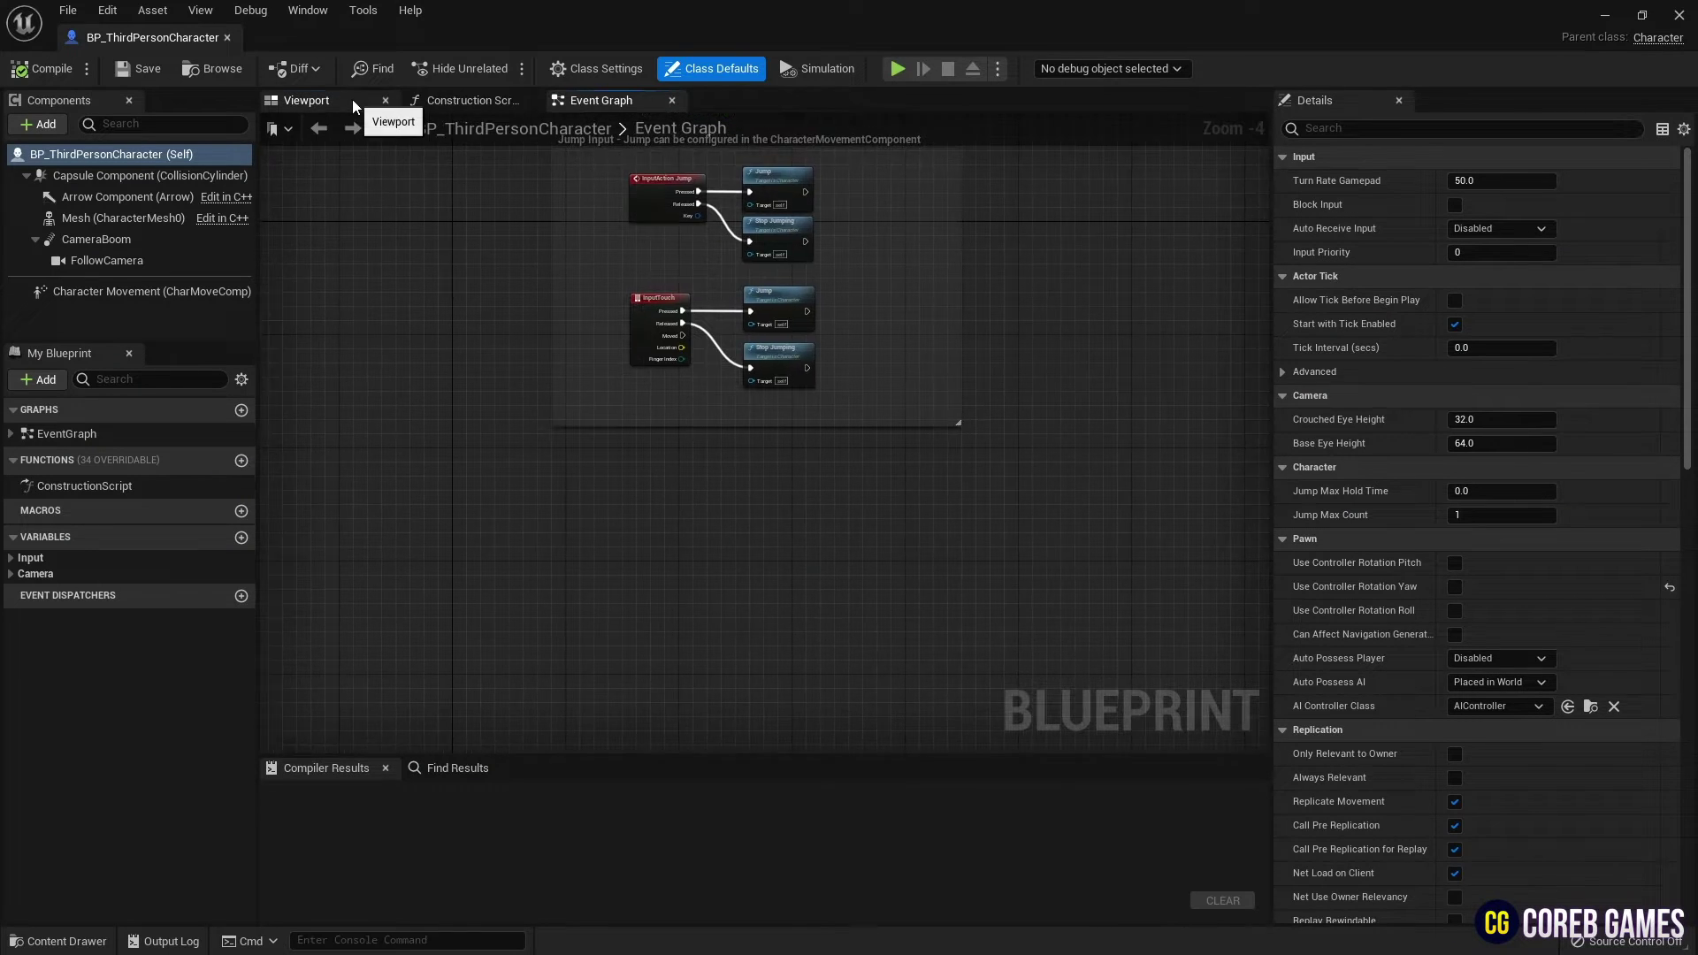
pyautogui.click(306, 99)
pyautogui.click(140, 217)
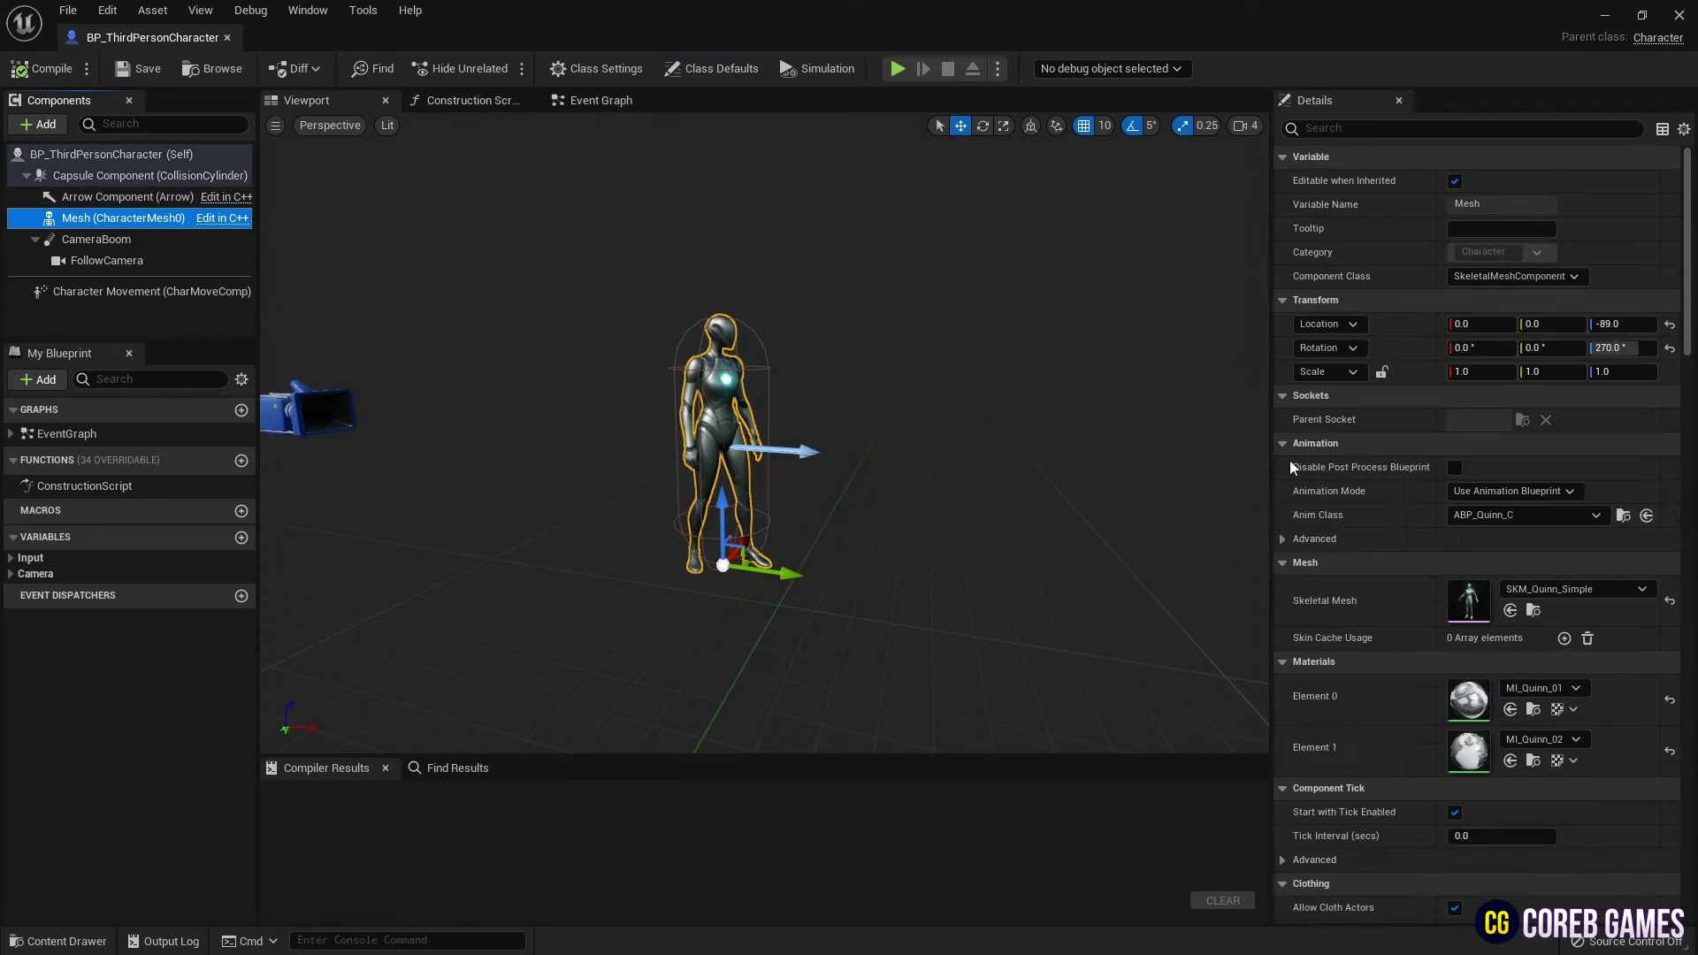
pyautogui.scroll(-5, 1451, 596)
pyautogui.scroll(-3, 1469, 611)
pyautogui.scroll(-5, 1469, 610)
pyautogui.scroll(-2, 1344, 594)
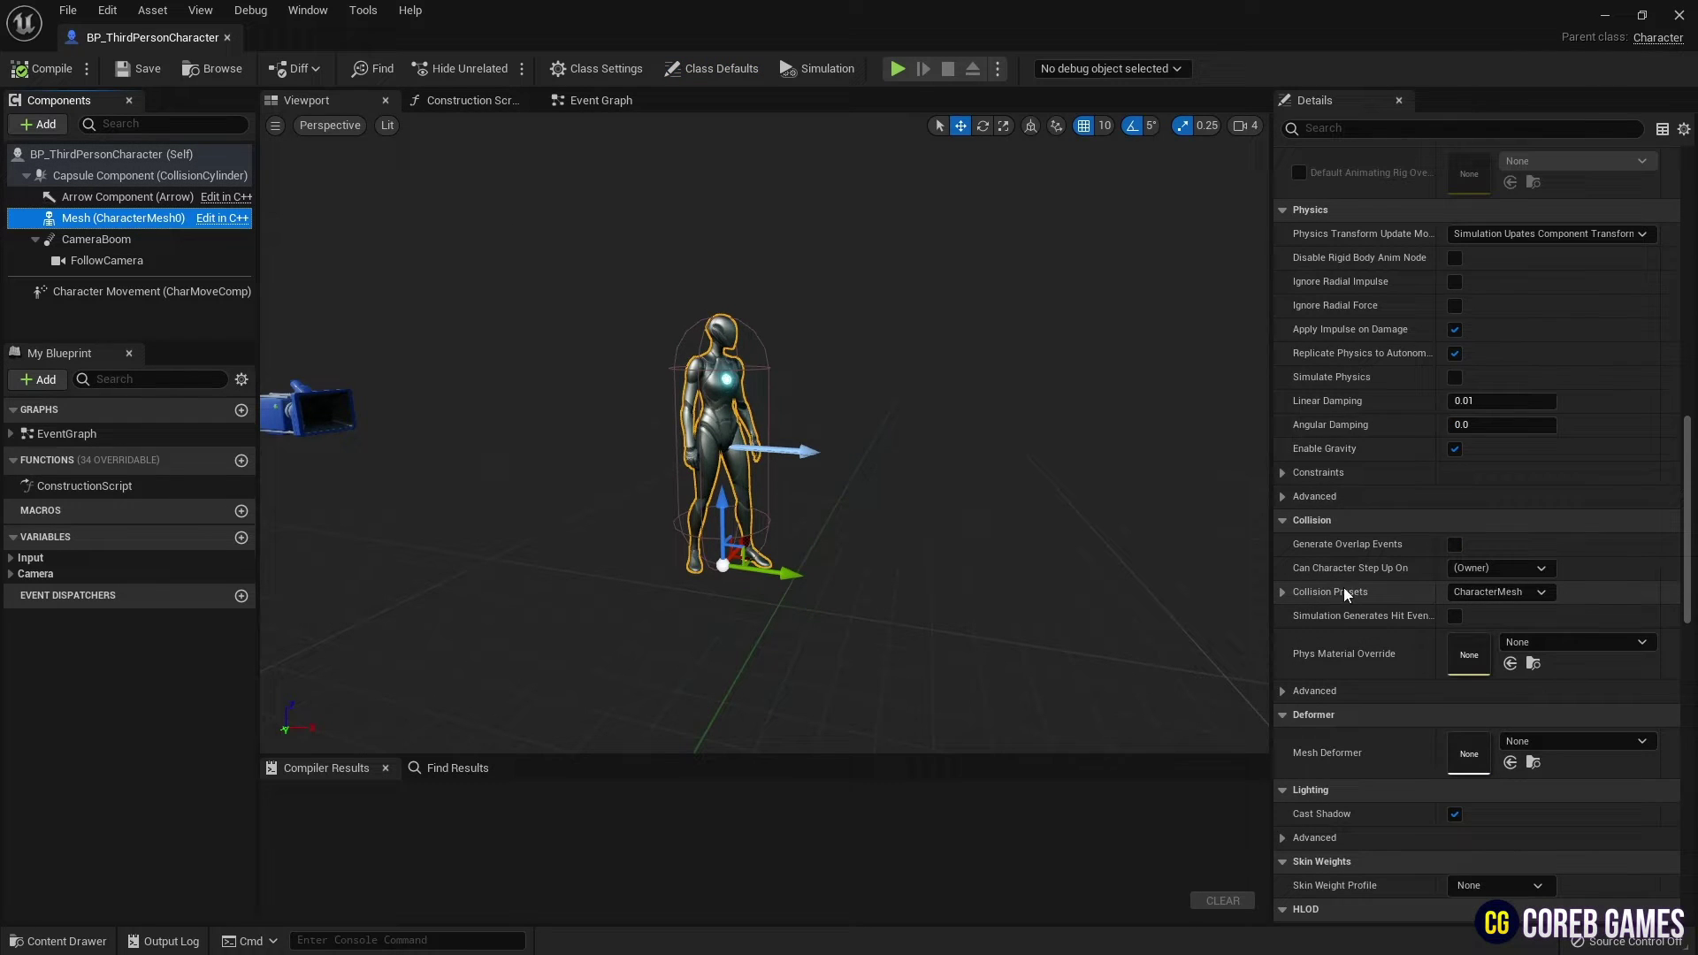
pyautogui.click(1498, 592)
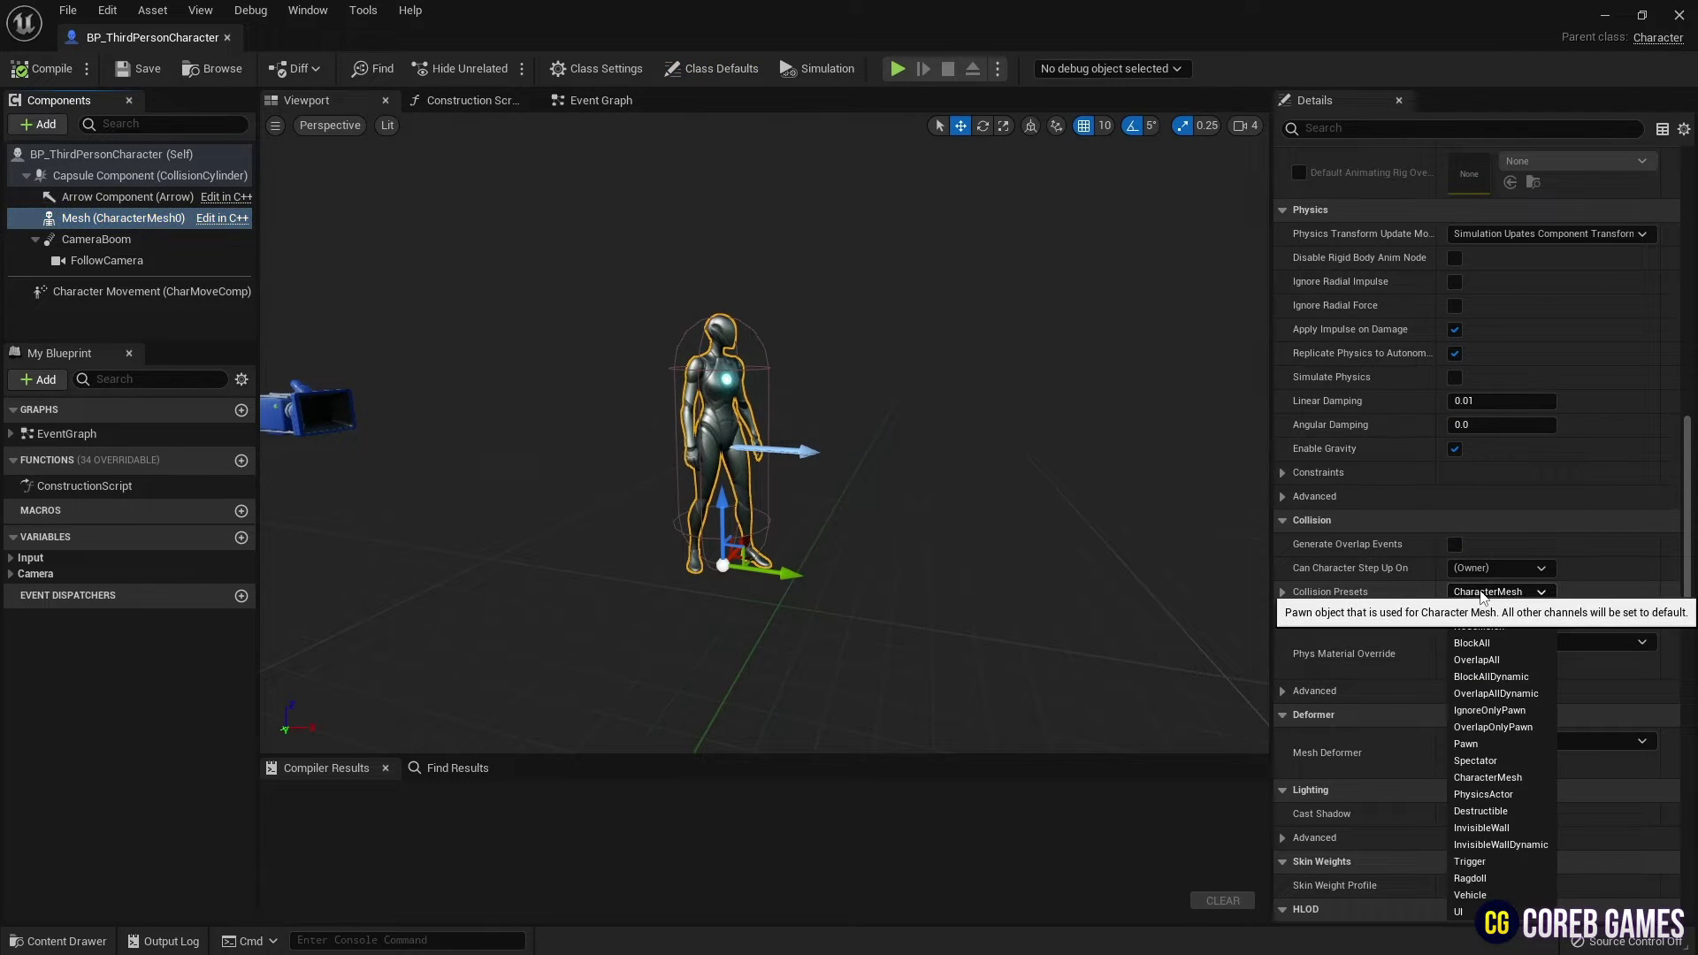
pyautogui.click(1517, 878)
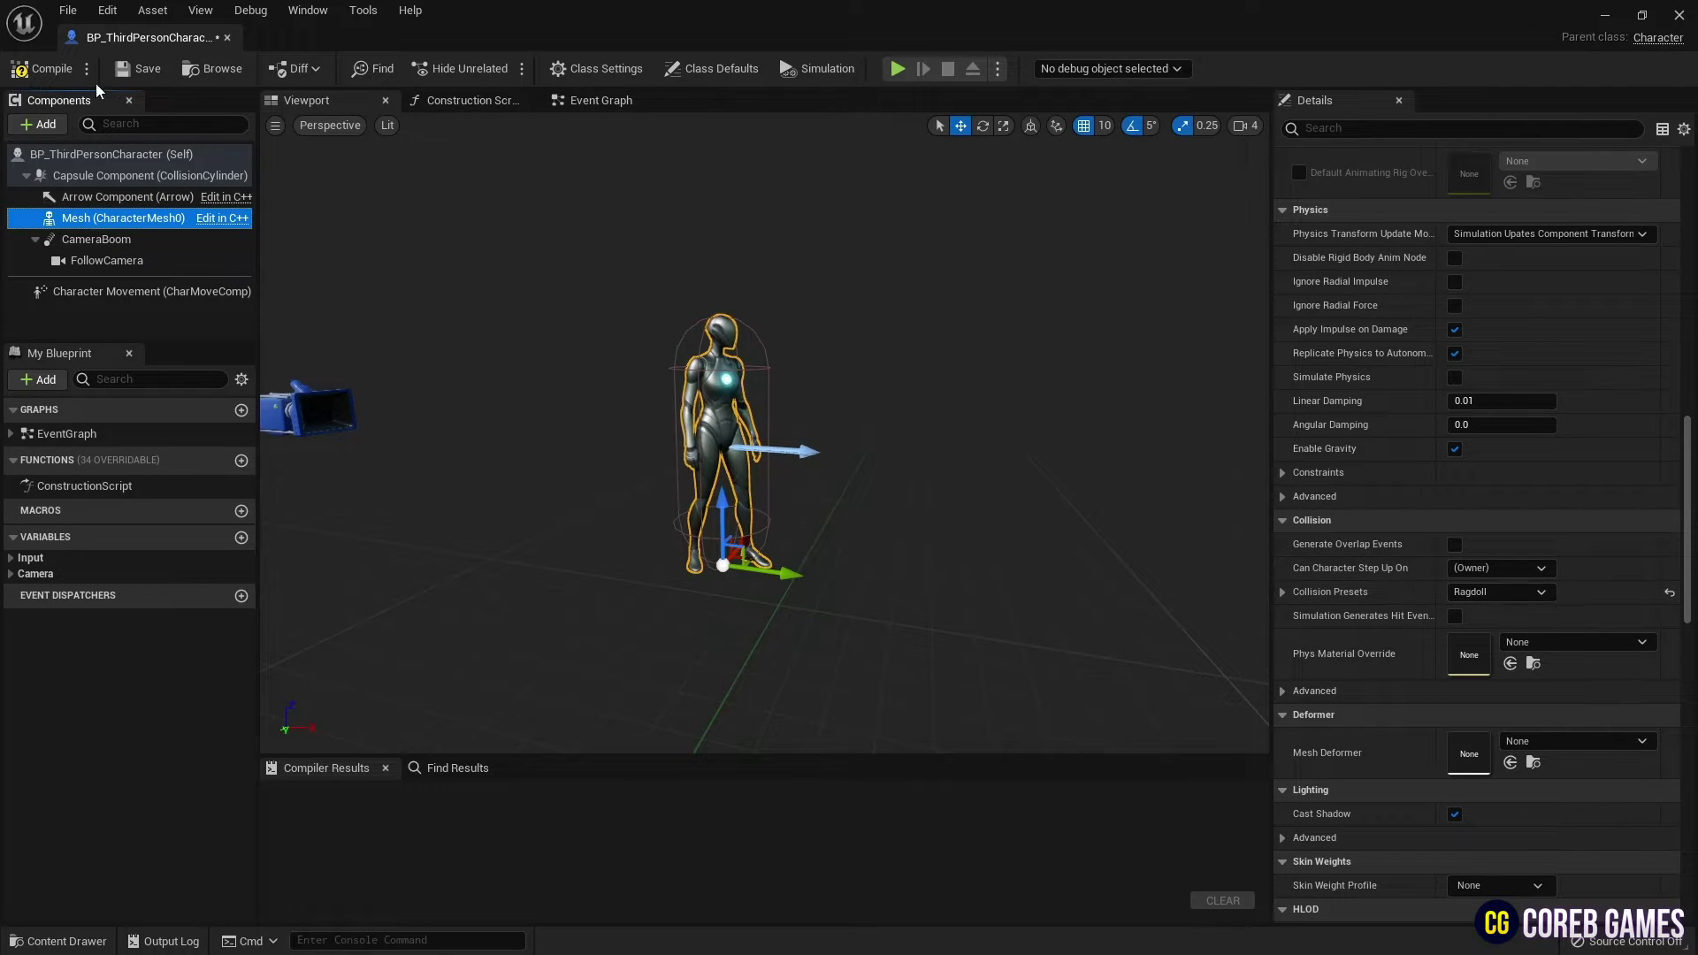
pyautogui.press('F7')
# - Add an Event On Landed node and a Print String node to the Event Graph
pyautogui.click(600, 100)
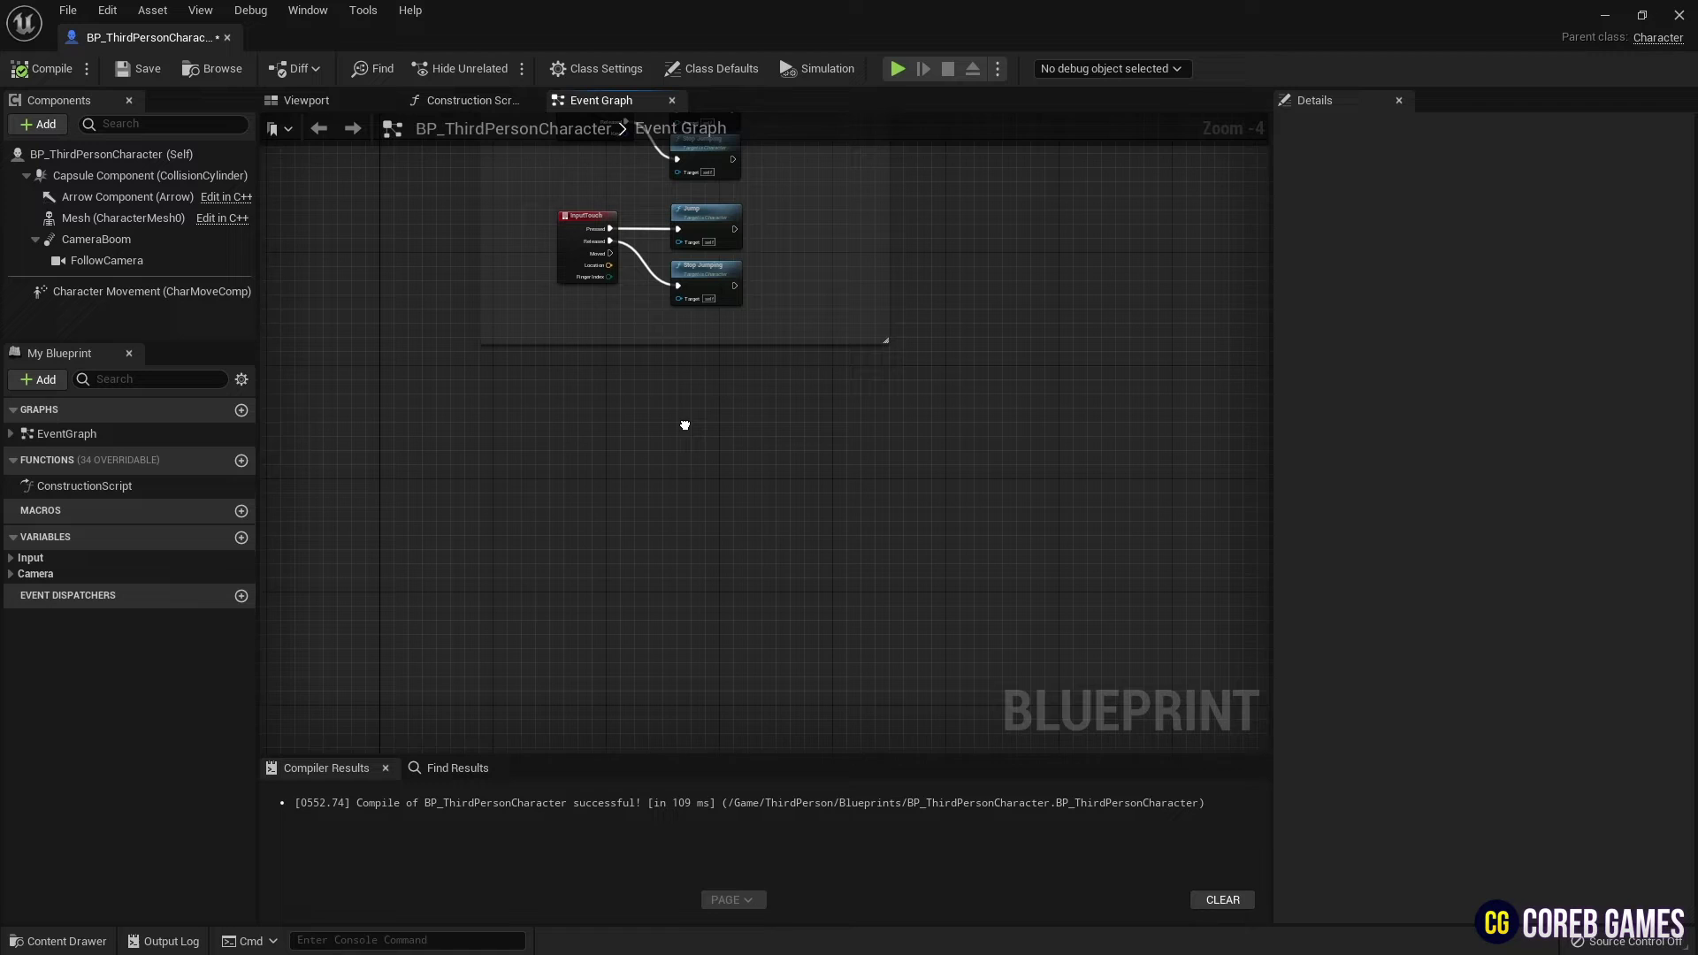
pyautogui.rightClick(537, 441)
pyautogui.write('even')
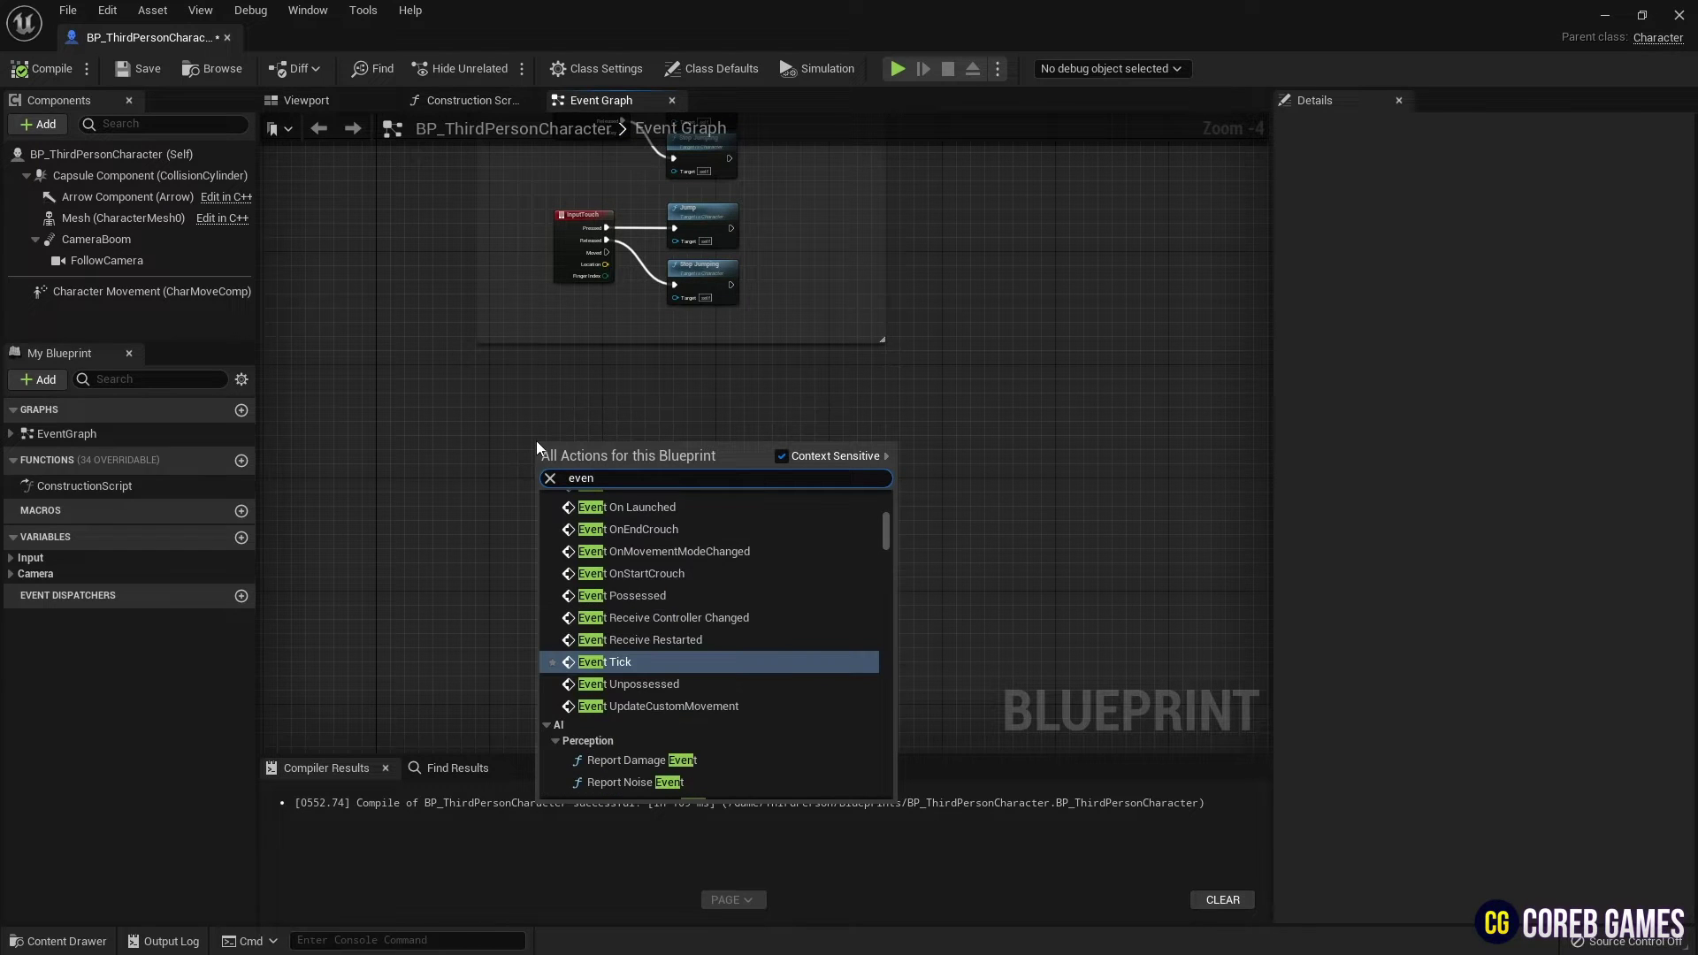
pyautogui.write('t on')
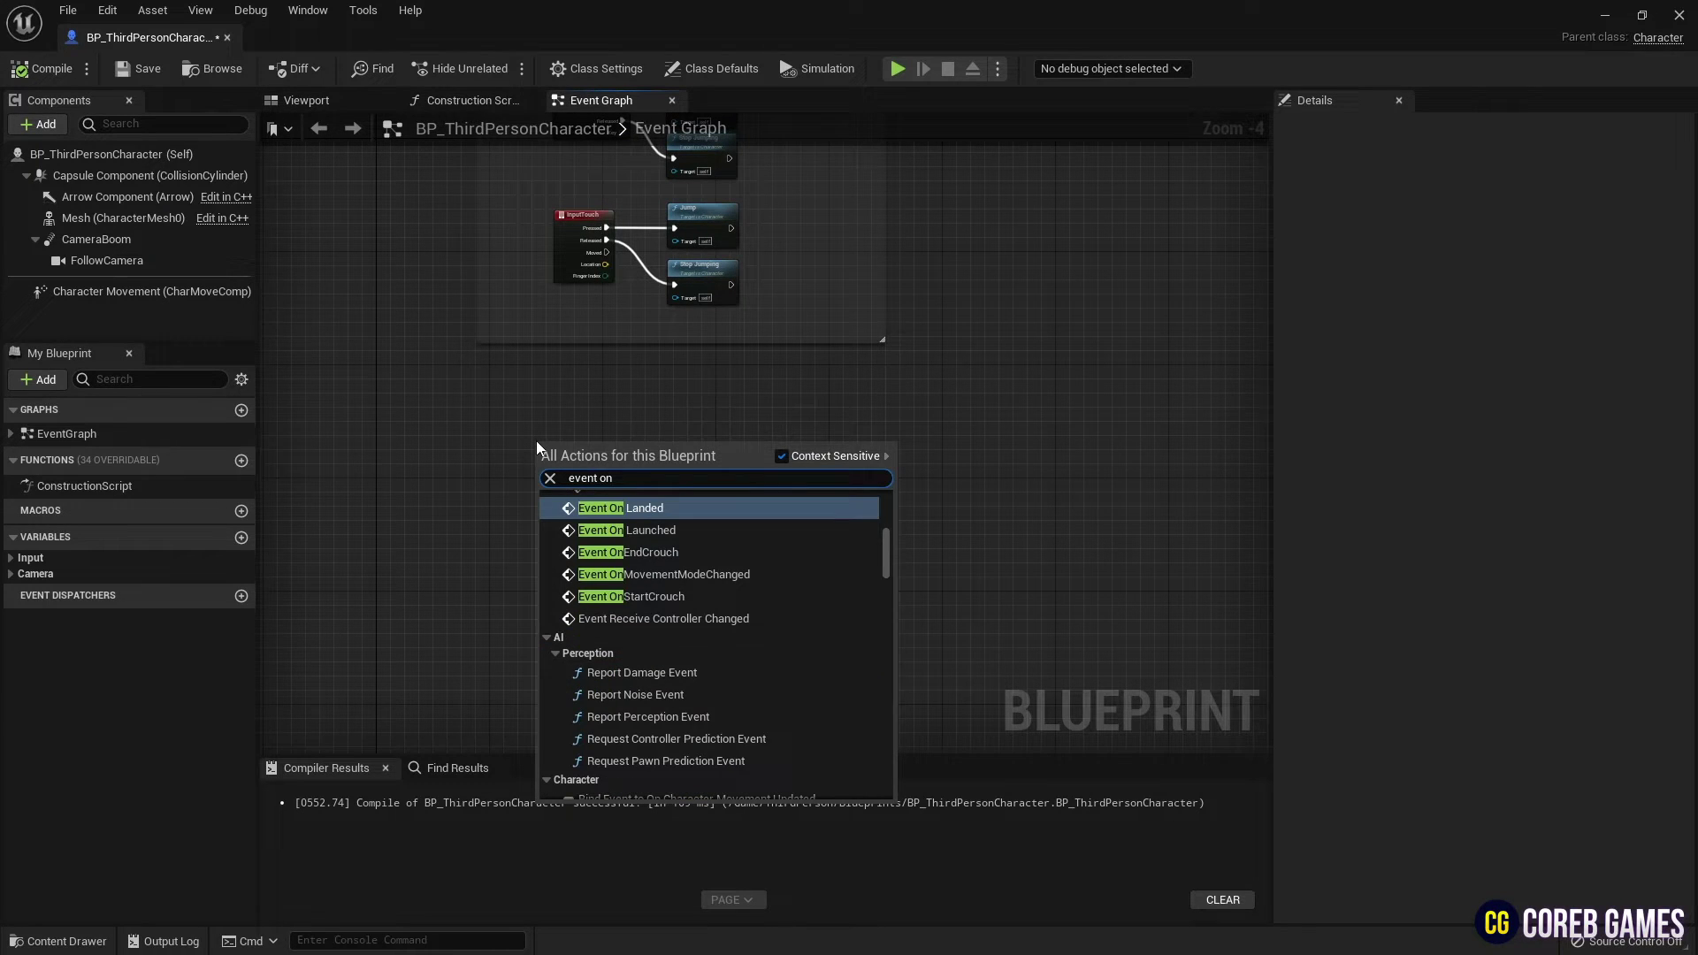
pyautogui.press('Return')
pyautogui.scroll(1, 774, 478)
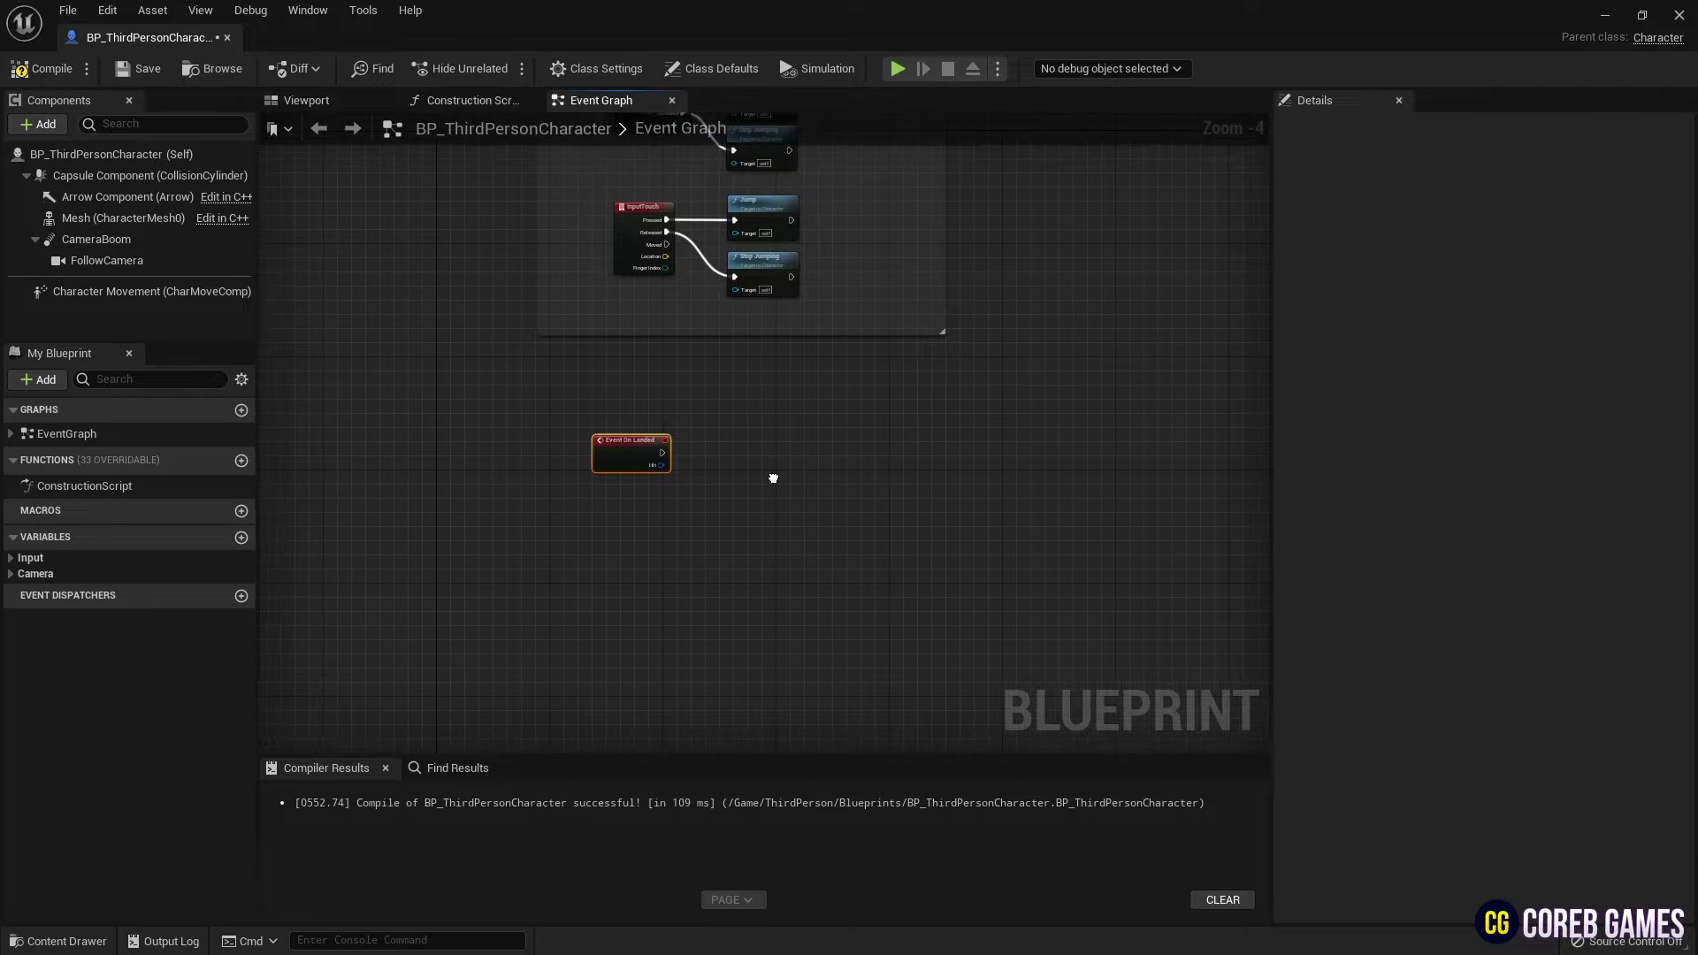
pyautogui.scroll(1, 758, 482)
pyautogui.moveTo(759, 474); pyautogui.dragTo(766, 431, button='right')
pyautogui.rightClick(763, 342)
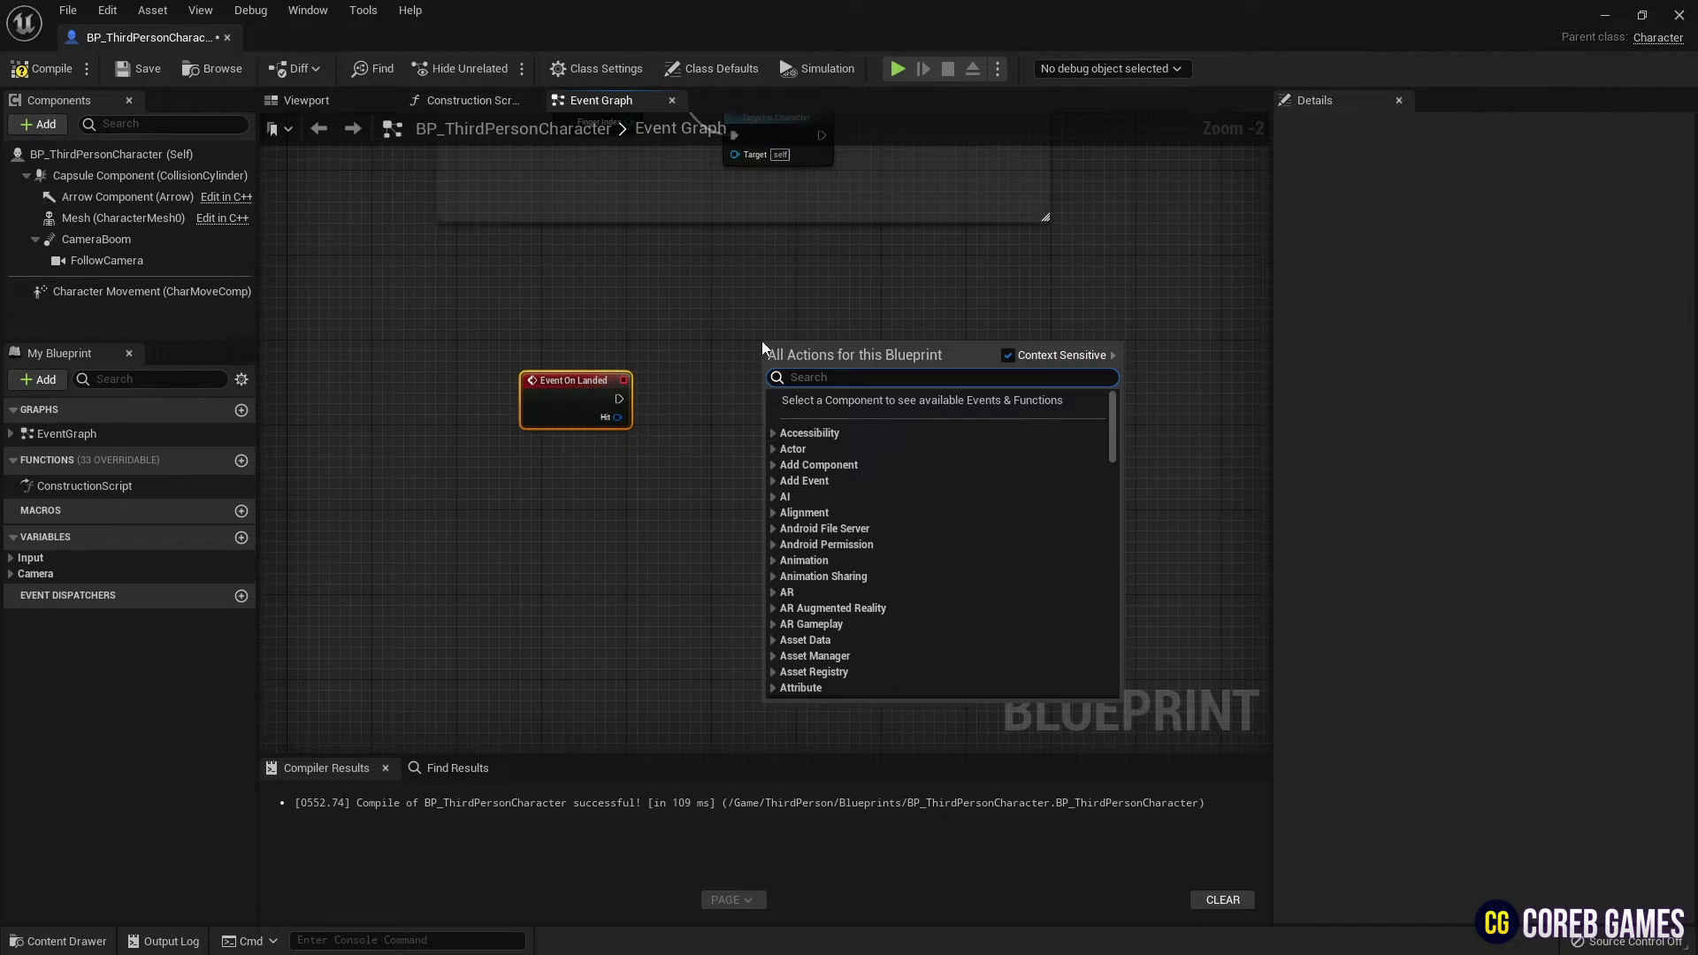
pyautogui.write('print')
pyautogui.press('Return')
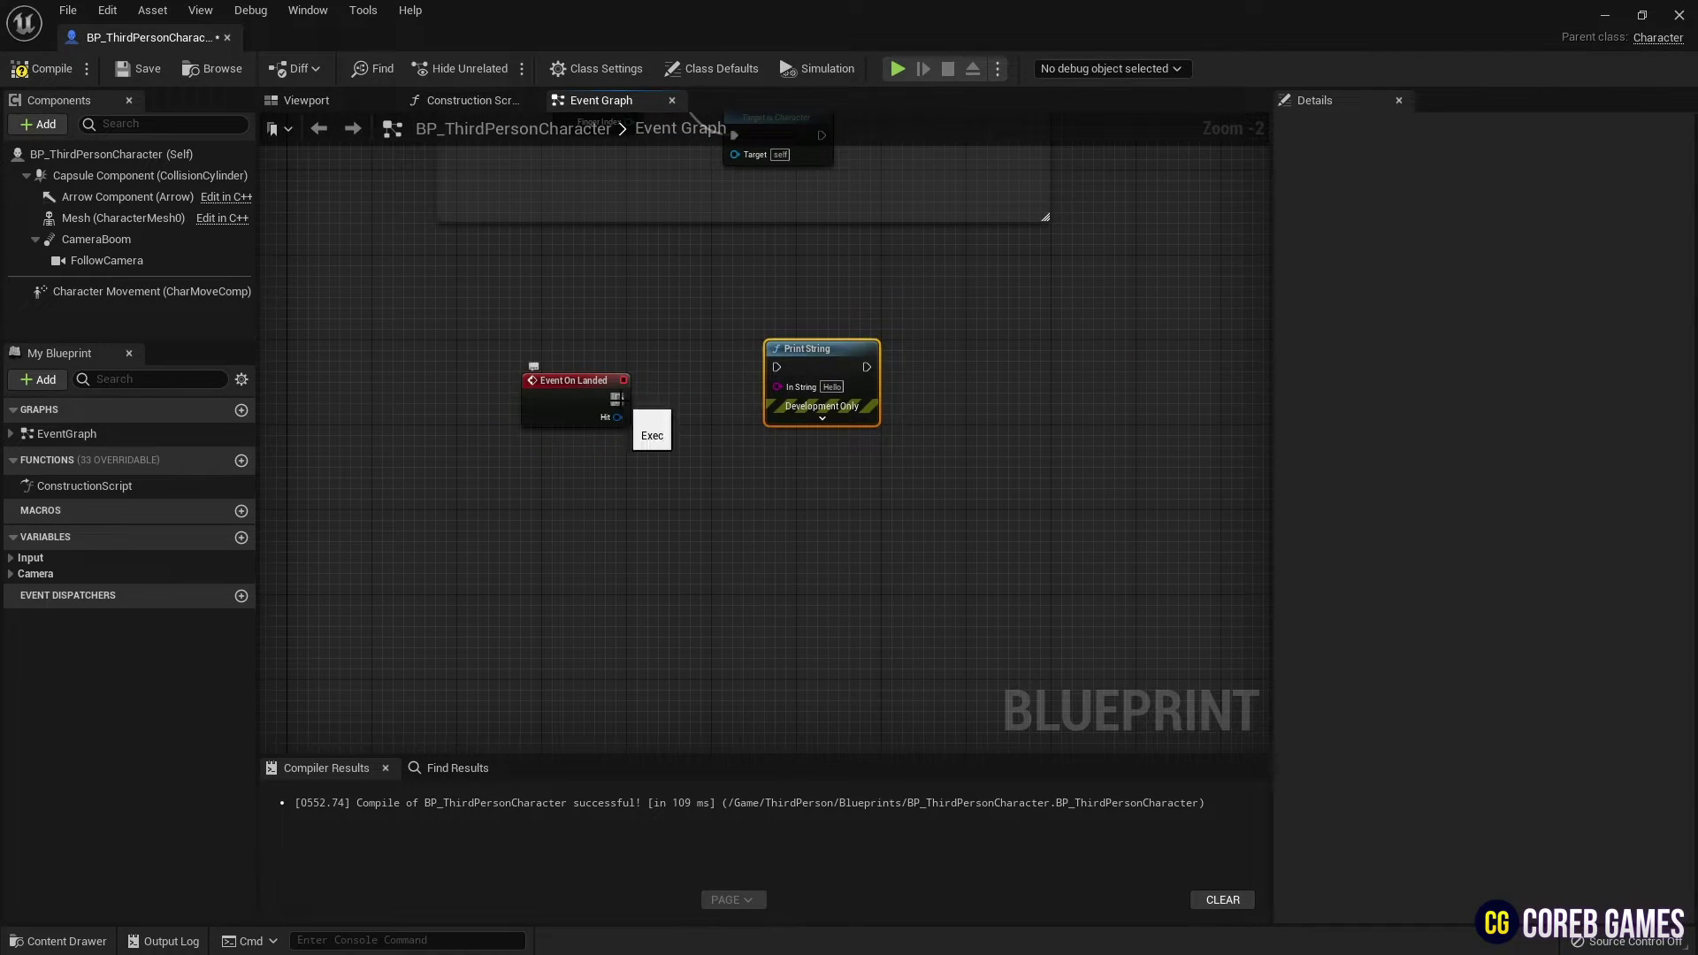
# - Add Get Velocity, split its output, wire Z into Print String, and compile
pyautogui.moveTo(656, 535); pyautogui.dragTo(741, 500, button='right')
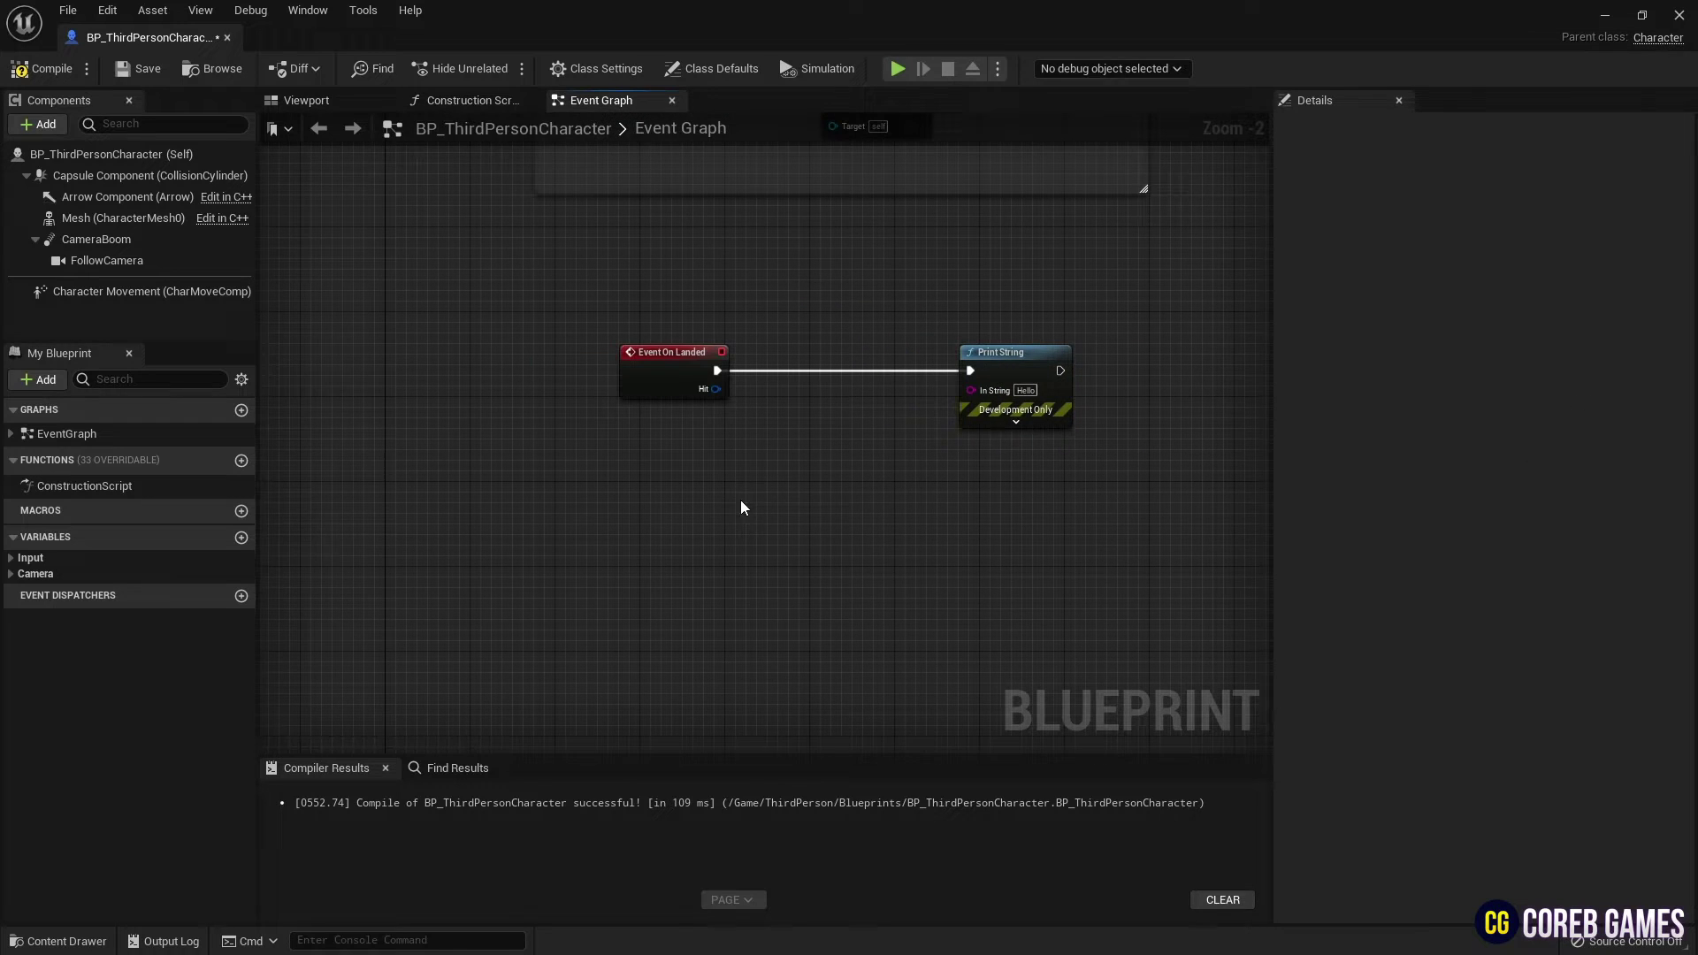
pyautogui.rightClick(730, 482)
pyautogui.write('get vel')
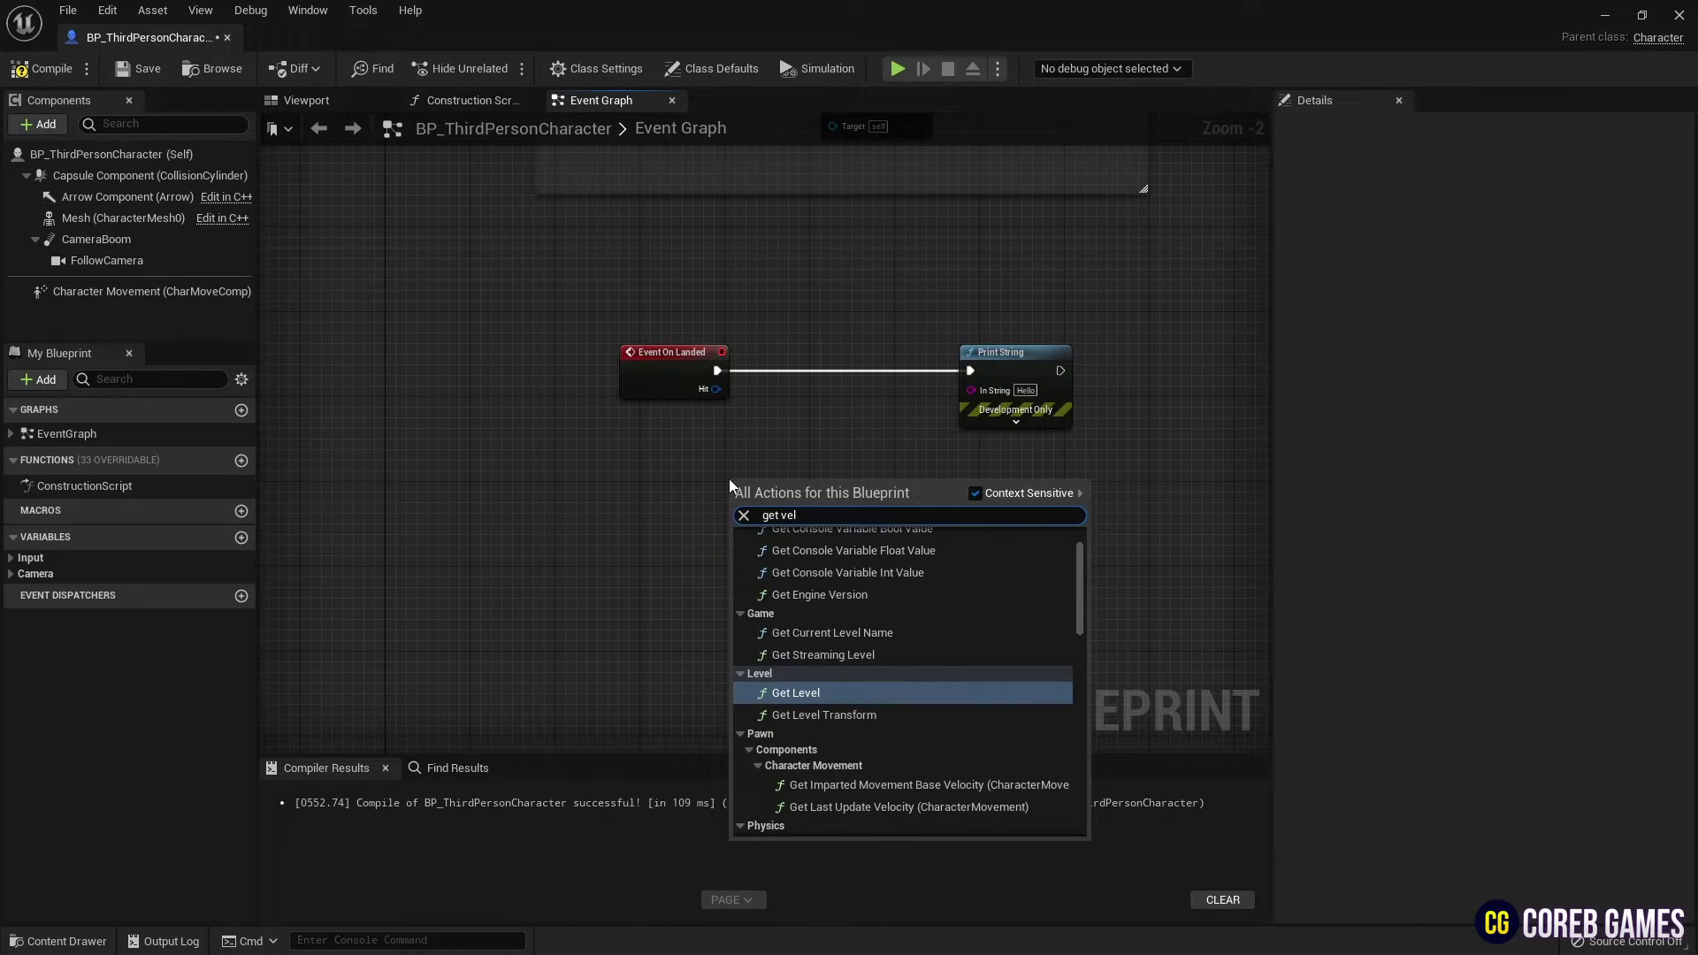
pyautogui.write('oc')
pyautogui.press('Return')
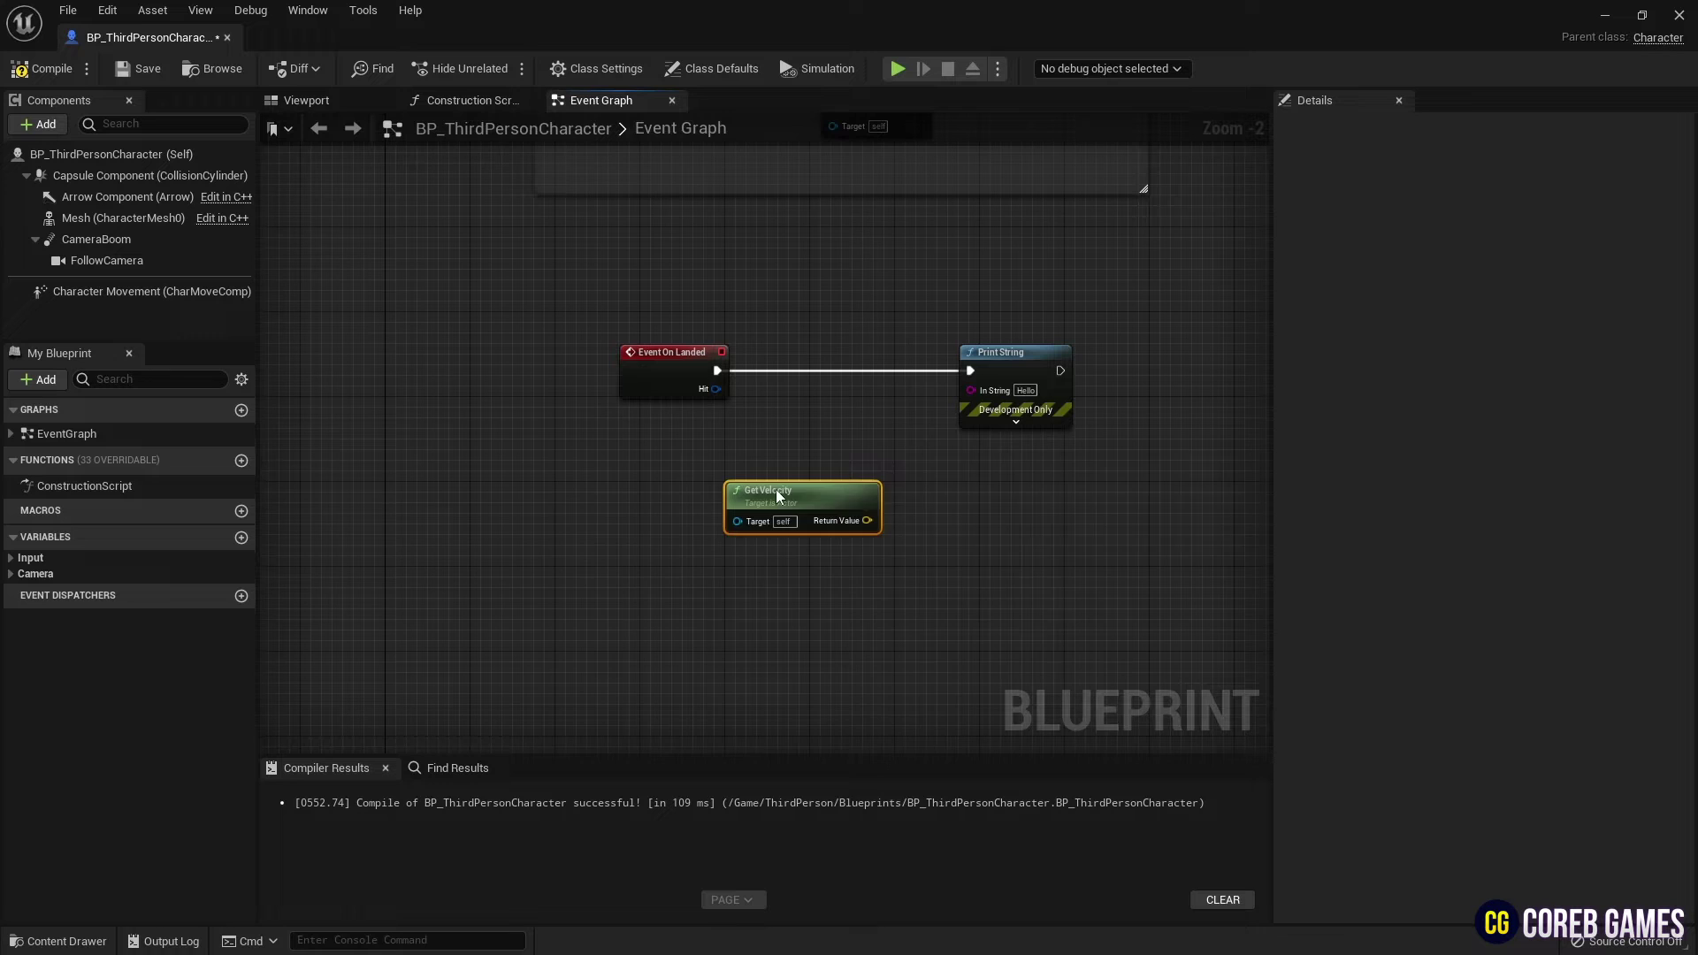
pyautogui.moveTo(853, 521); pyautogui.dragTo(677, 499)
pyautogui.rightClick(677, 501)
pyautogui.click(765, 552)
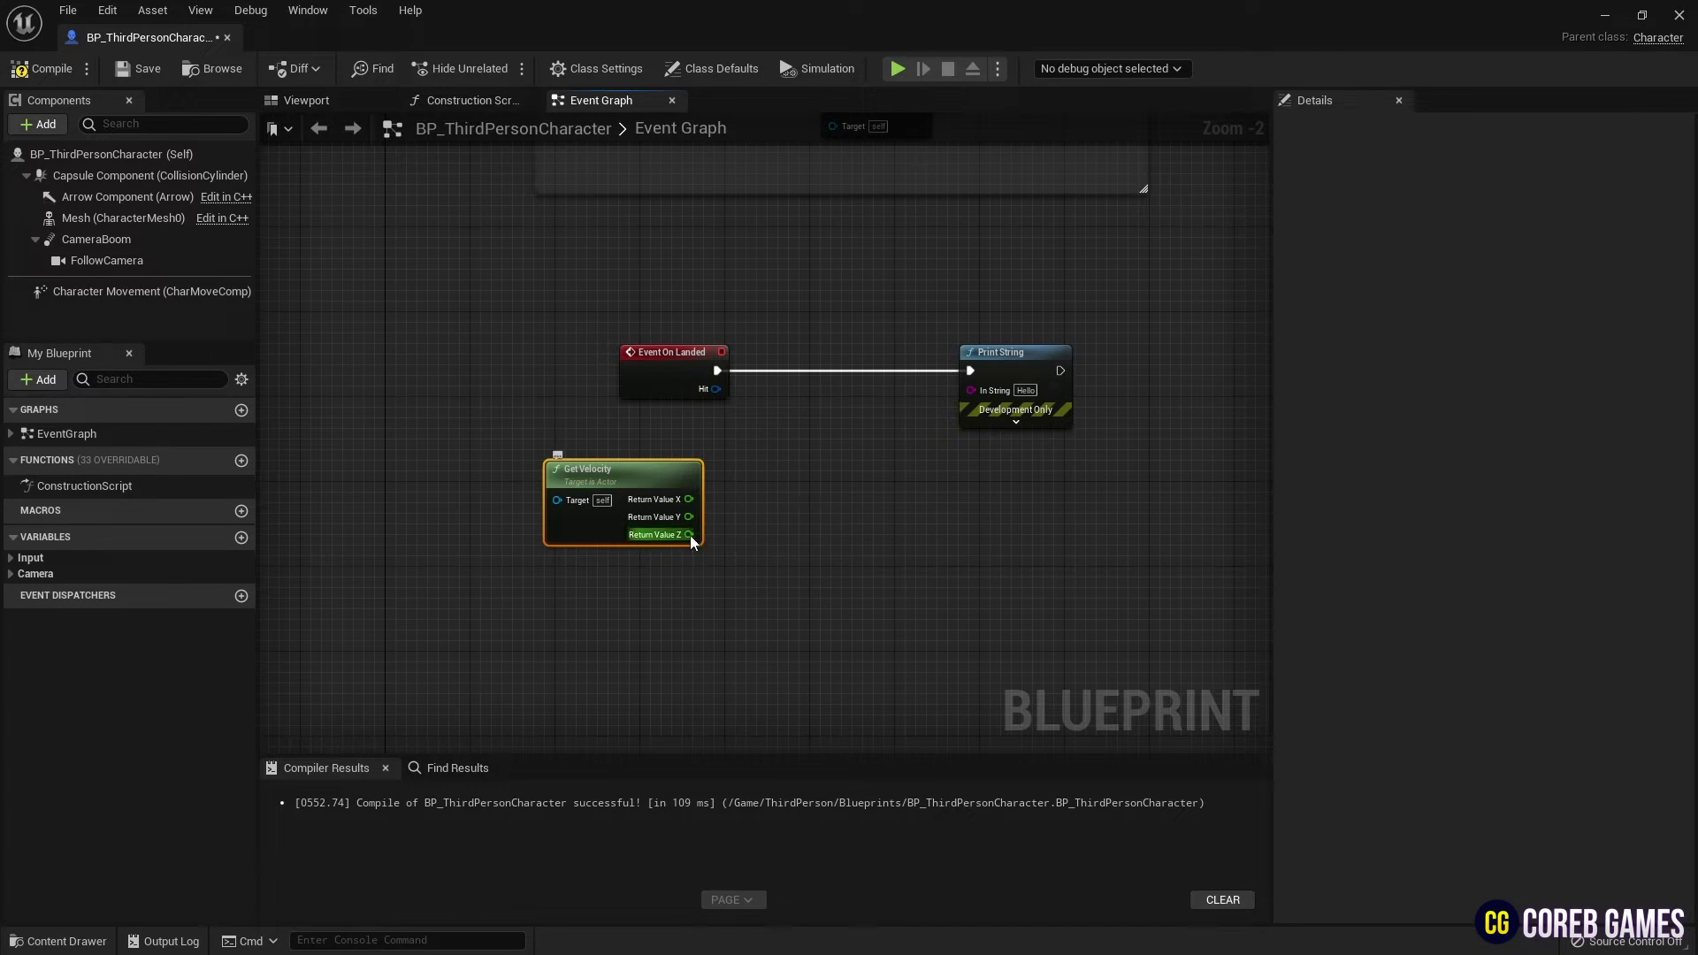
pyautogui.moveTo(689, 534); pyautogui.dragTo(969, 388)
pyautogui.moveTo(807, 419); pyautogui.dragTo(843, 447)
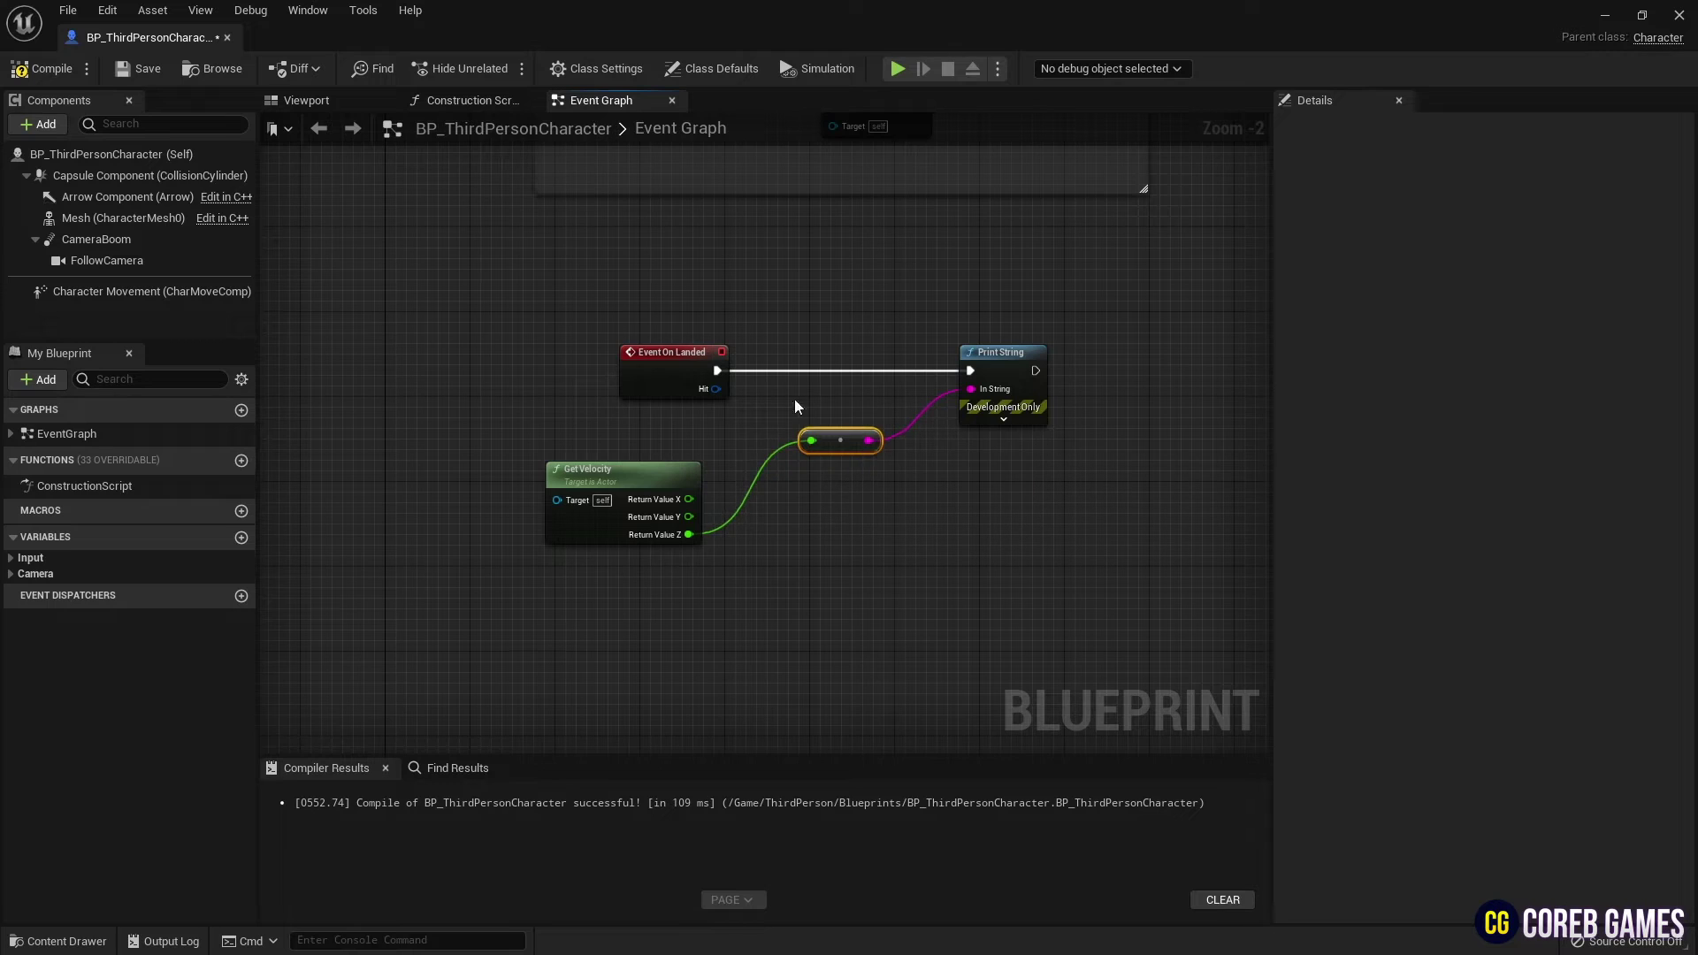
pyautogui.click(47, 67)
# - Play-test by jumping to see landing Z velocities printed, then stop
pyautogui.click(897, 69)
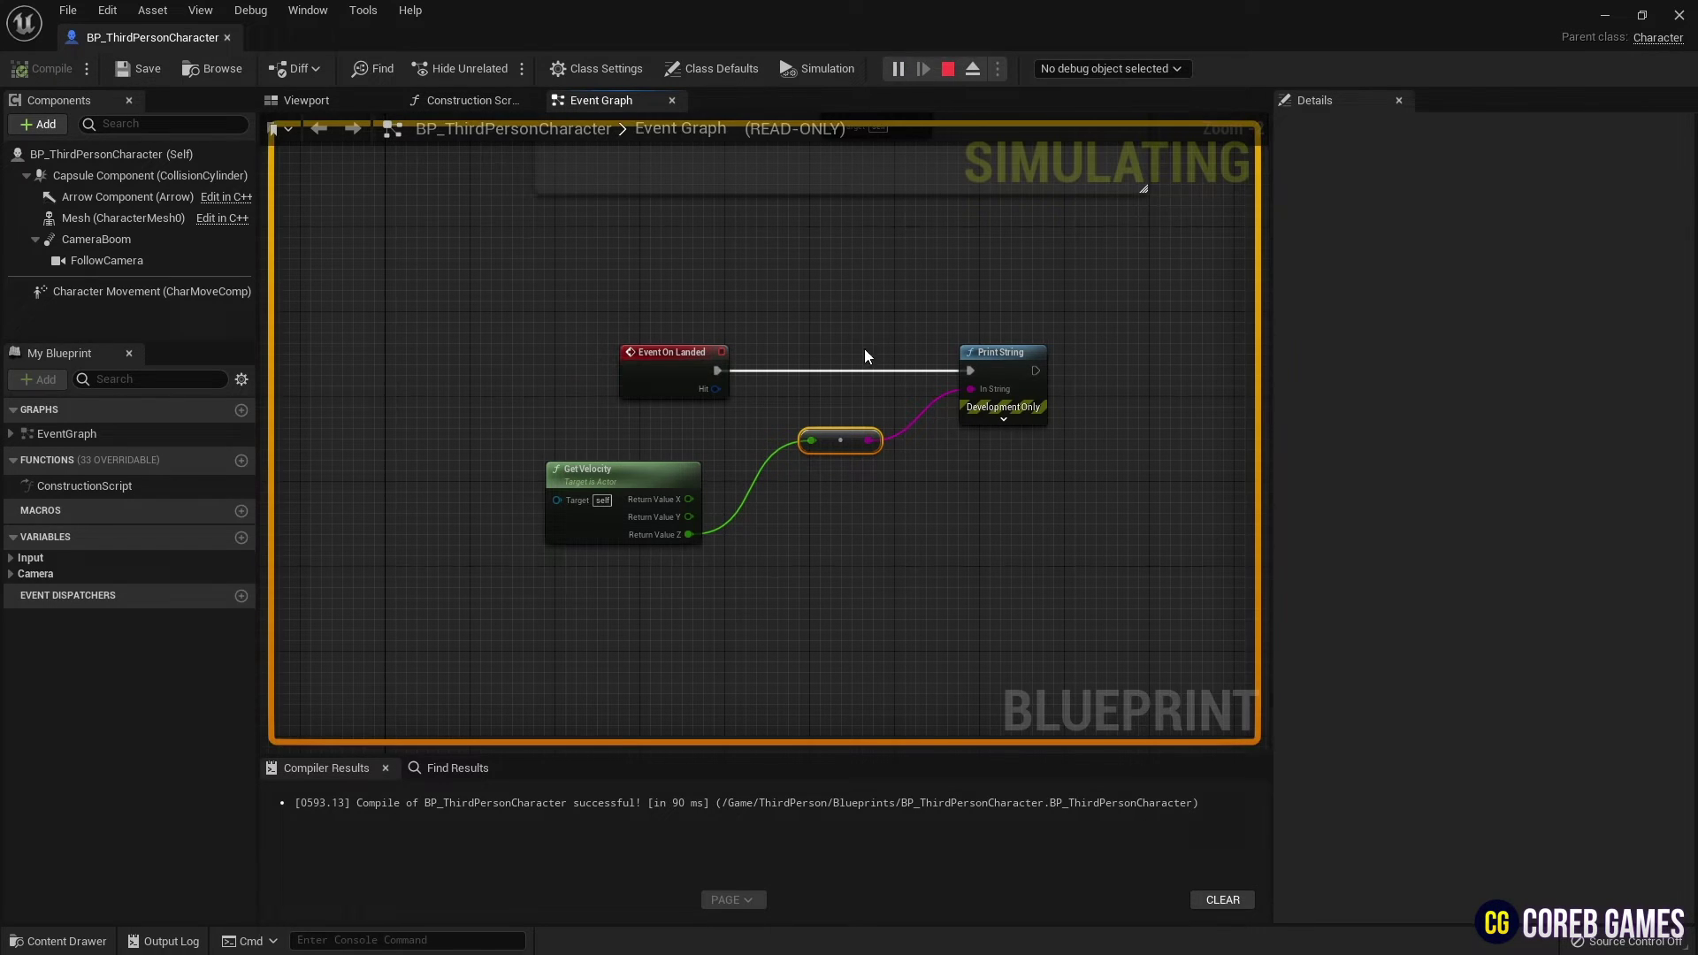
pyautogui.click(1604, 16)
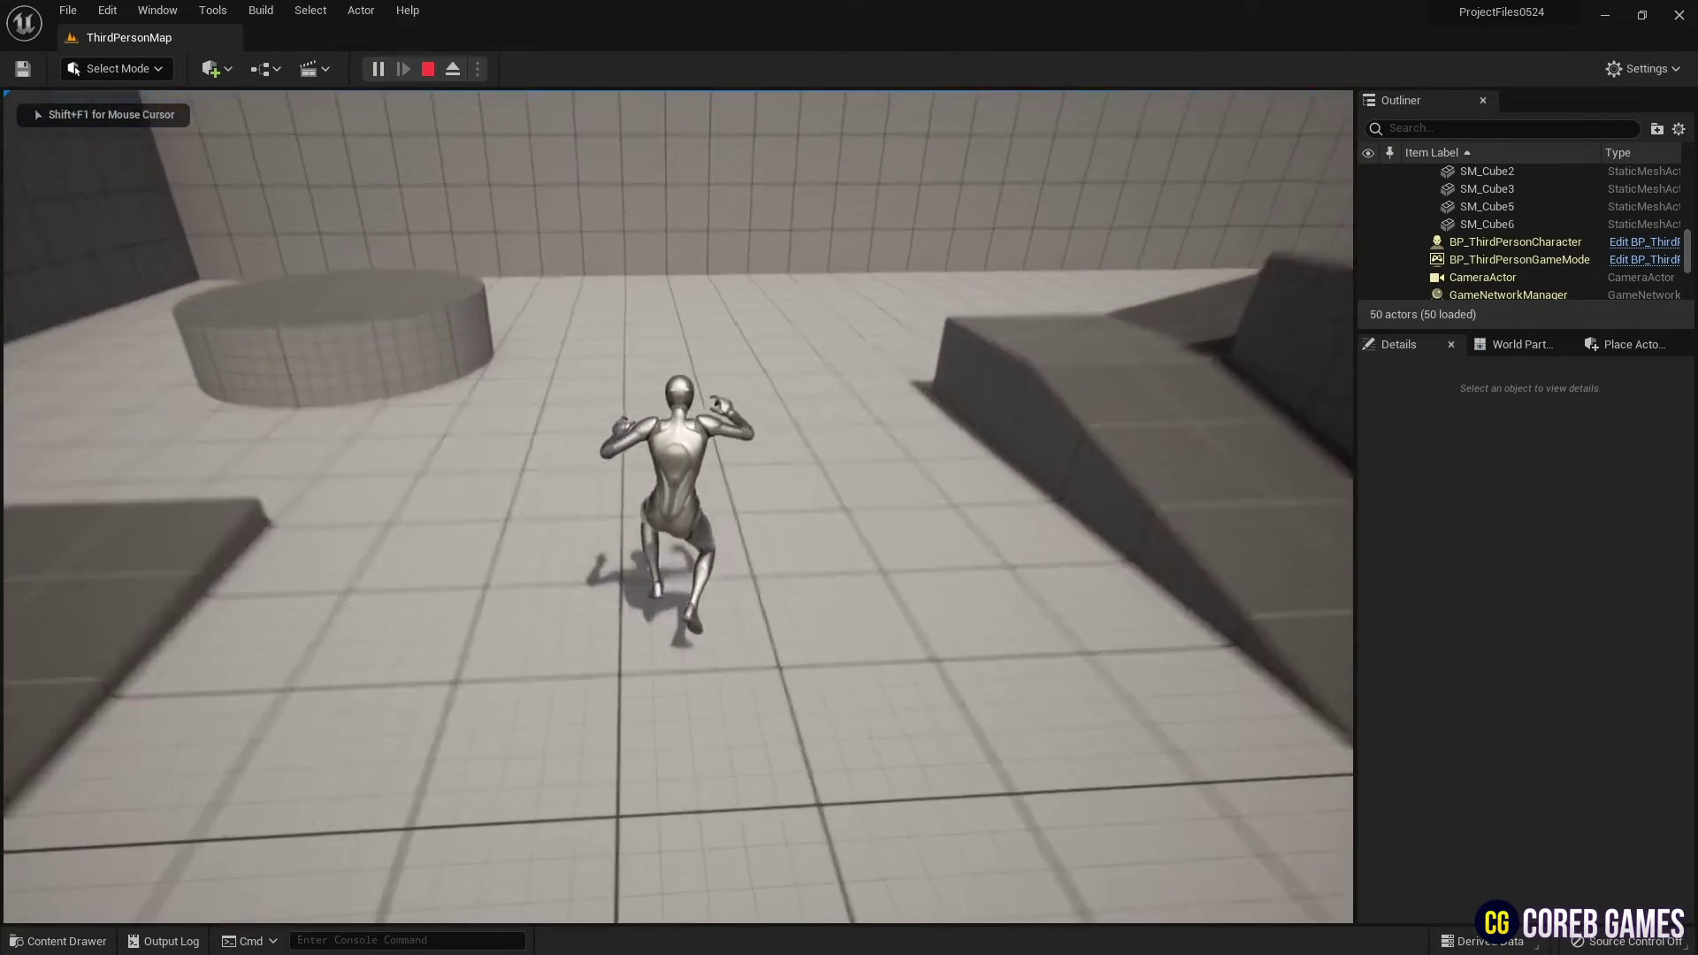
pyautogui.press('space')
pyautogui.press('space')
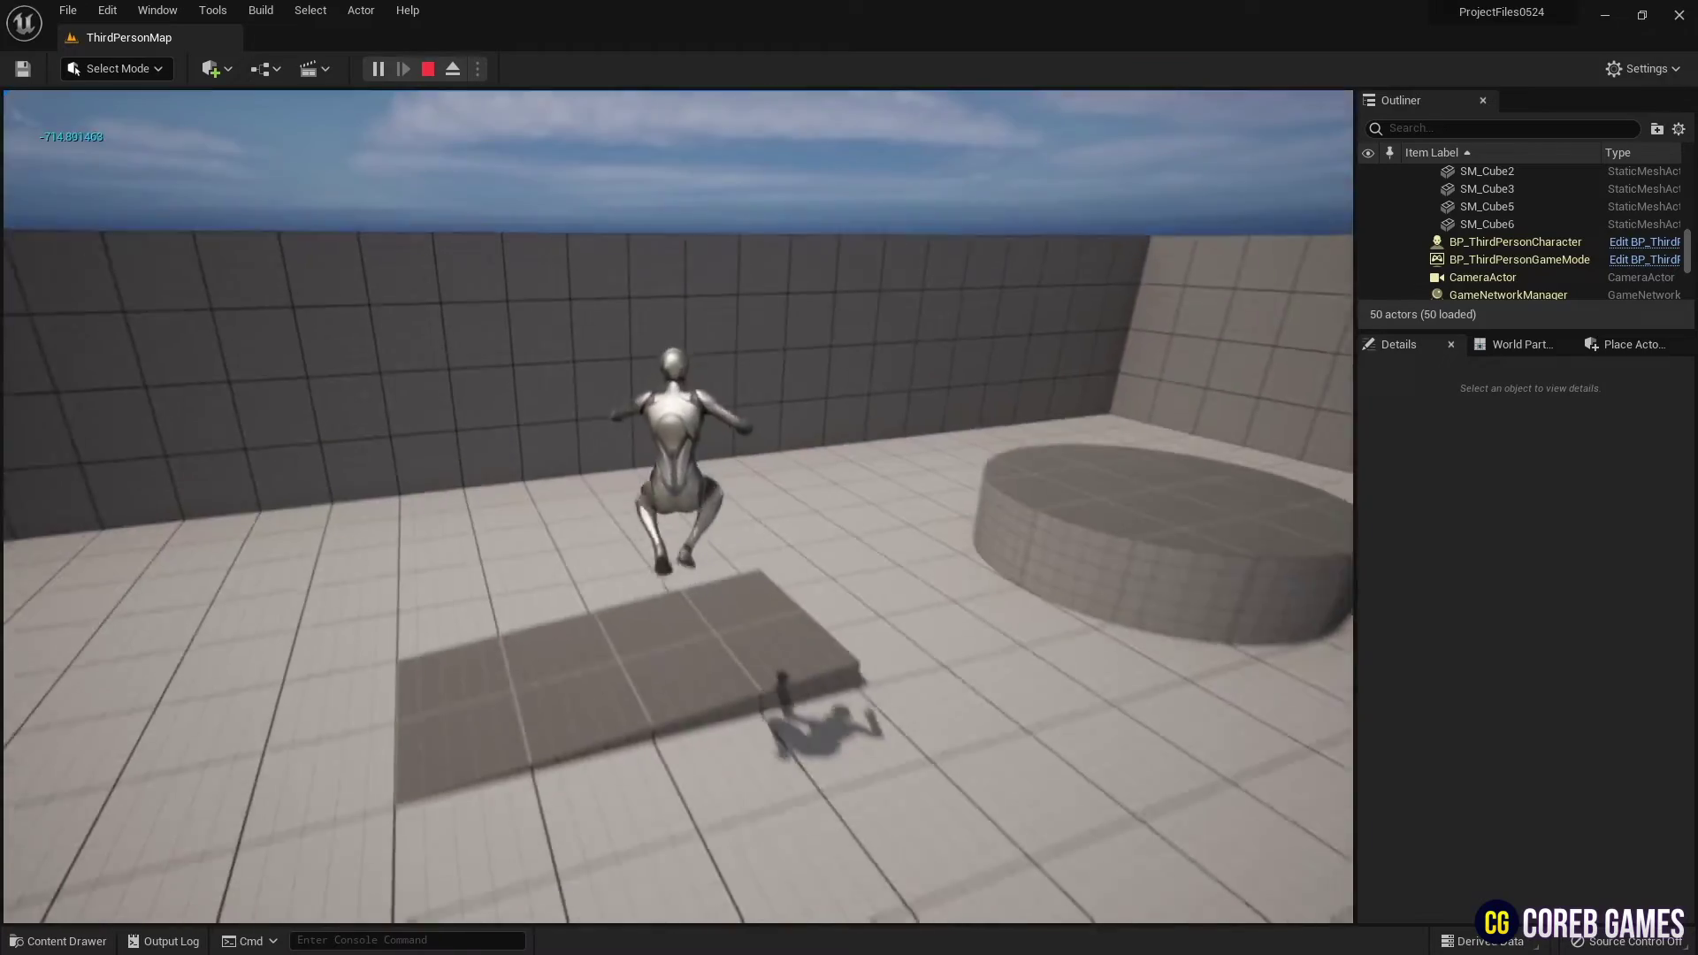
pyautogui.press('w')
pyautogui.press('space')
pyautogui.press('space')
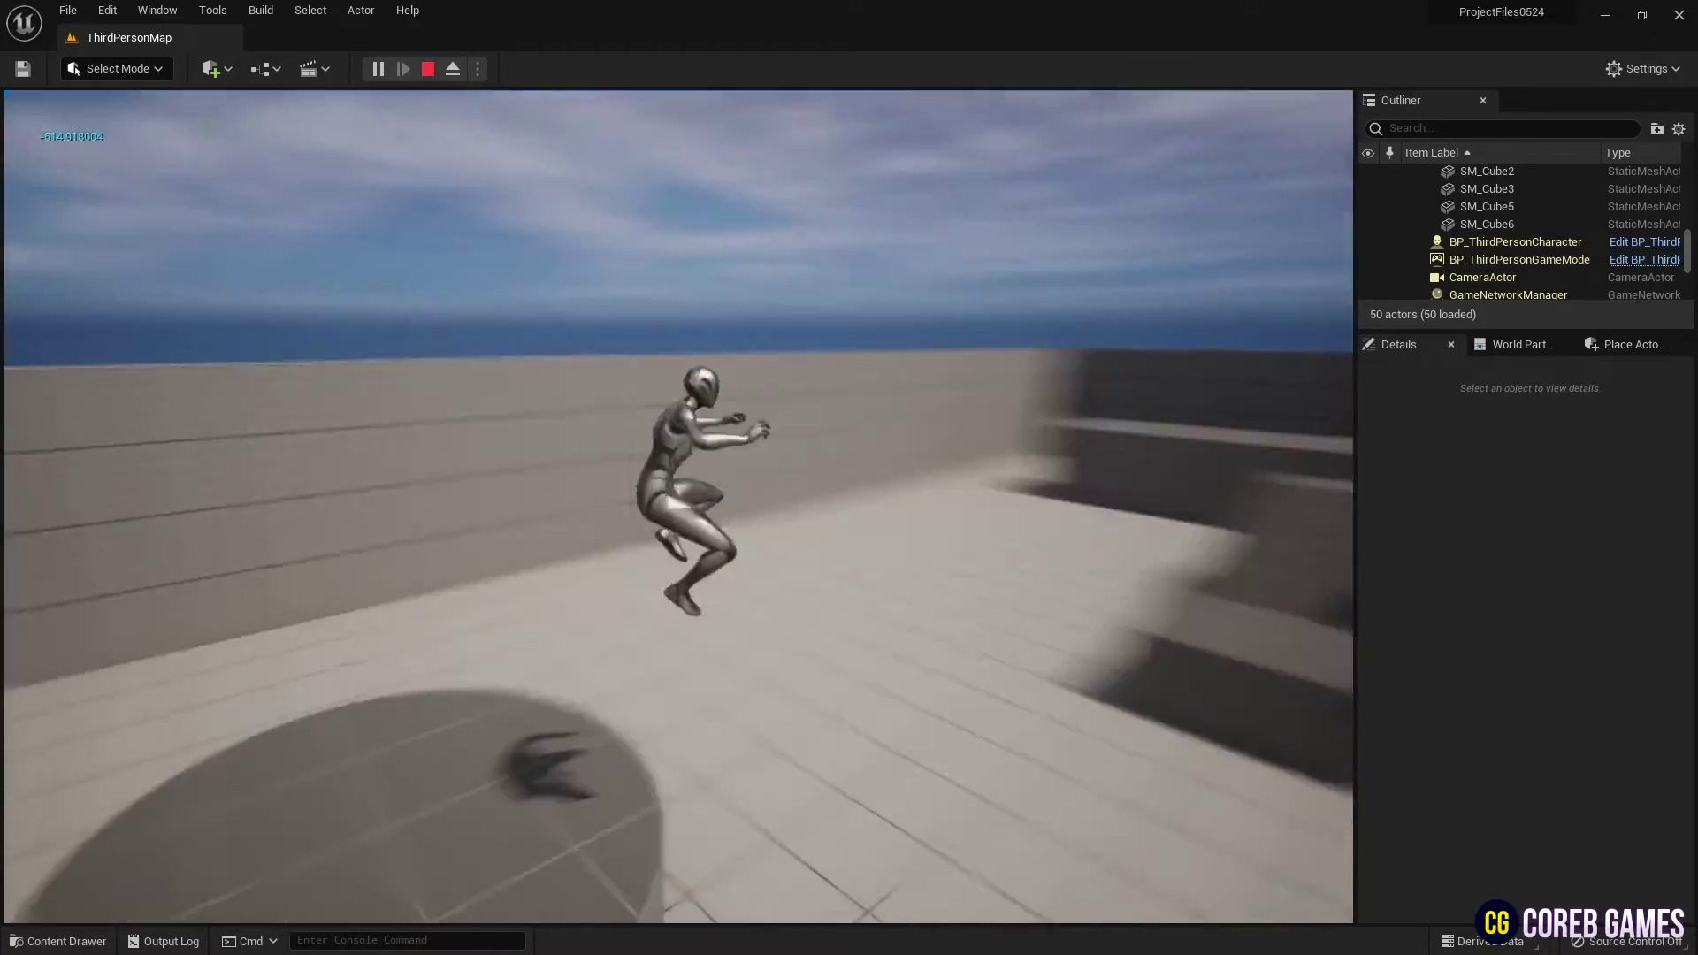
pyautogui.press('Escape')
pyautogui.hotkey('ctrl', 'space')
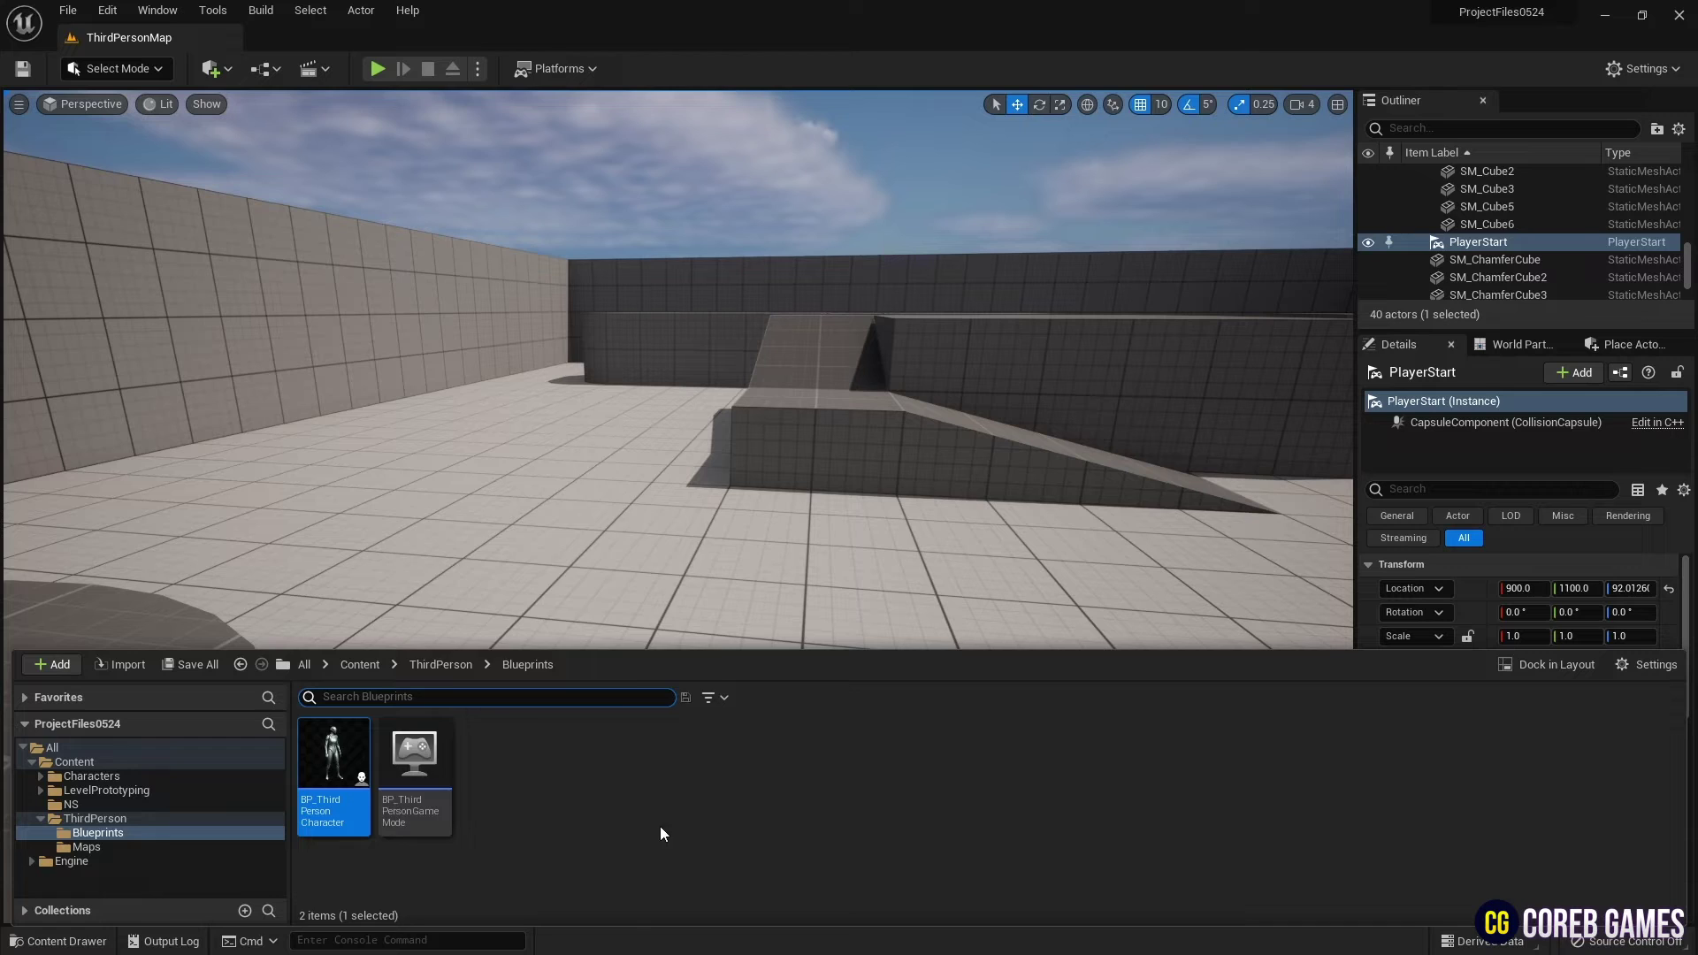
# - Replace the velocity-to-text conversion with an Absolute (Float) node fed by velocity Z
pyautogui.doubleClick(335, 804)
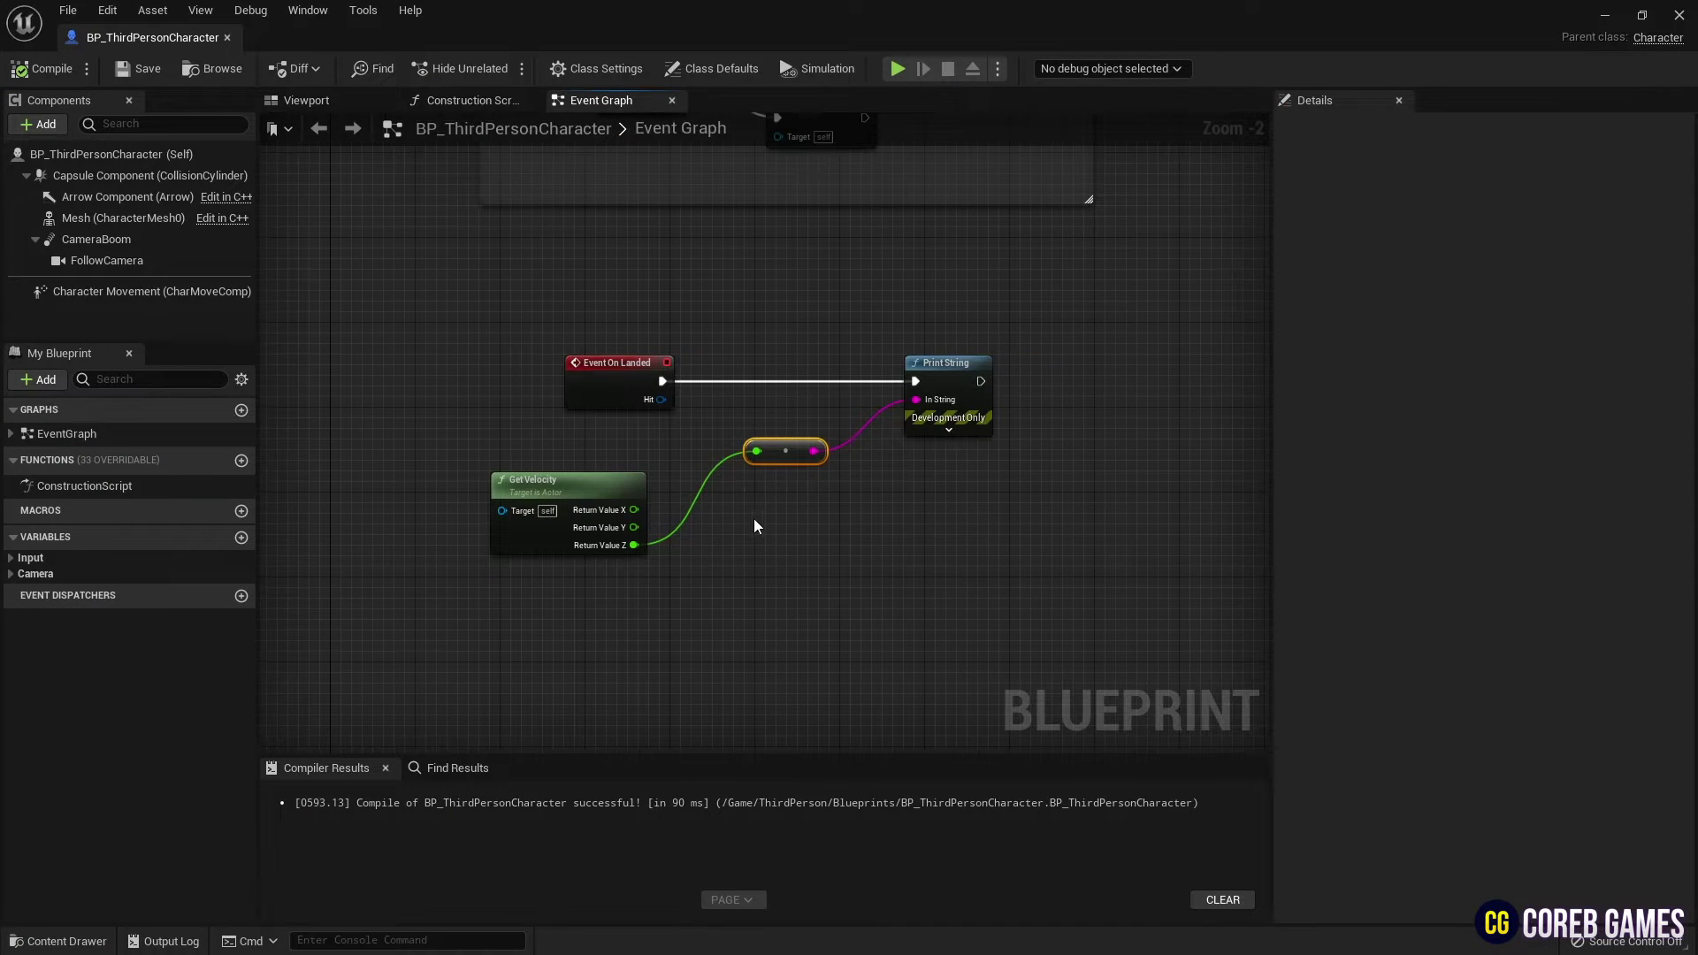
pyautogui.press('Delete')
pyautogui.moveTo(652, 377); pyautogui.dragTo(630, 377)
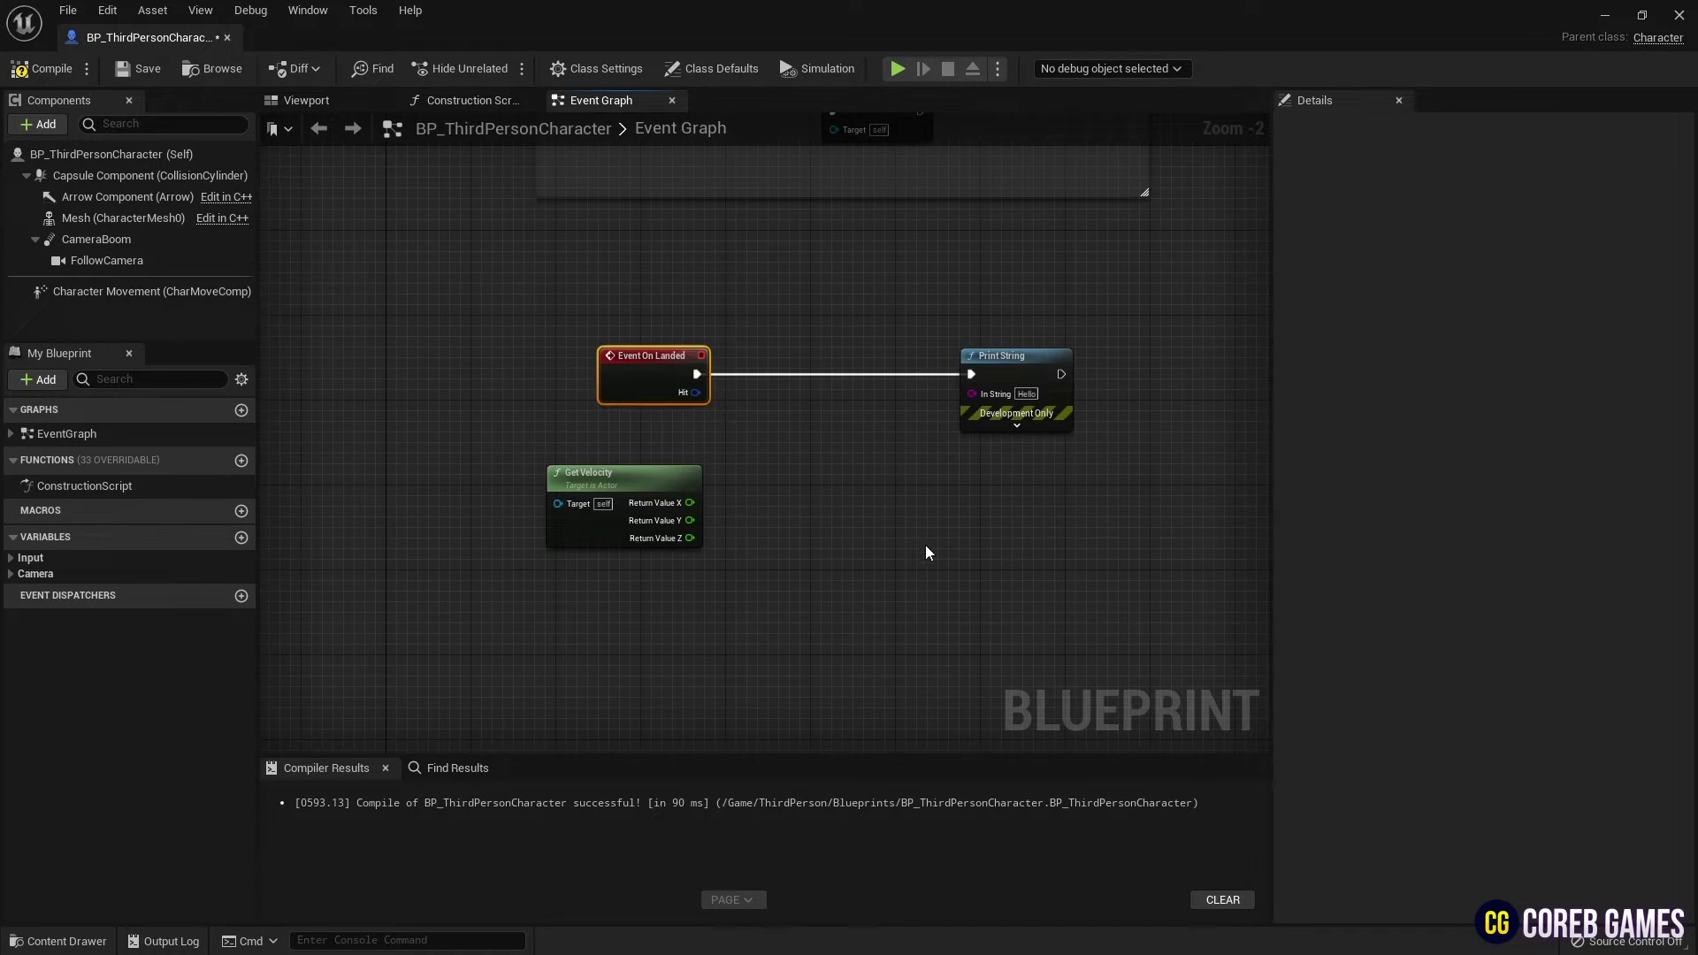
pyautogui.rightClick(815, 480)
pyautogui.write('abs')
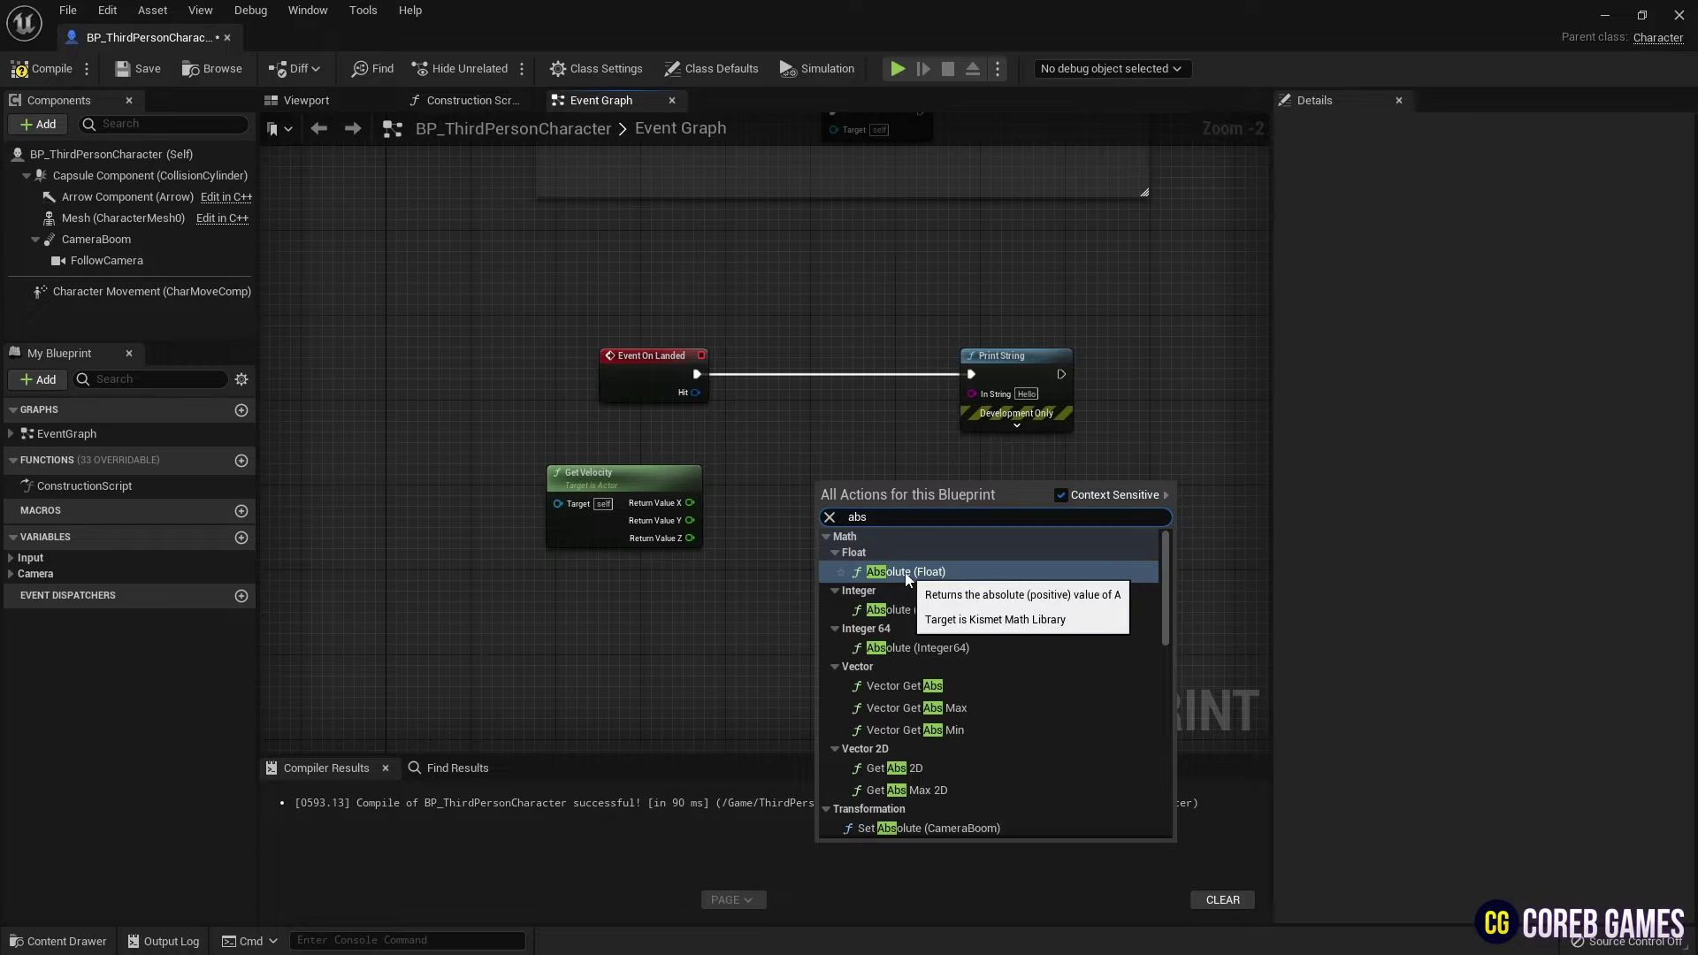
pyautogui.click(905, 571)
pyautogui.moveTo(690, 537)
pyautogui.mouseDown()
pyautogui.moveTo(813, 498)
pyautogui.moveTo(765, 462)
pyautogui.moveTo(745, 564)
pyautogui.mouseUp()
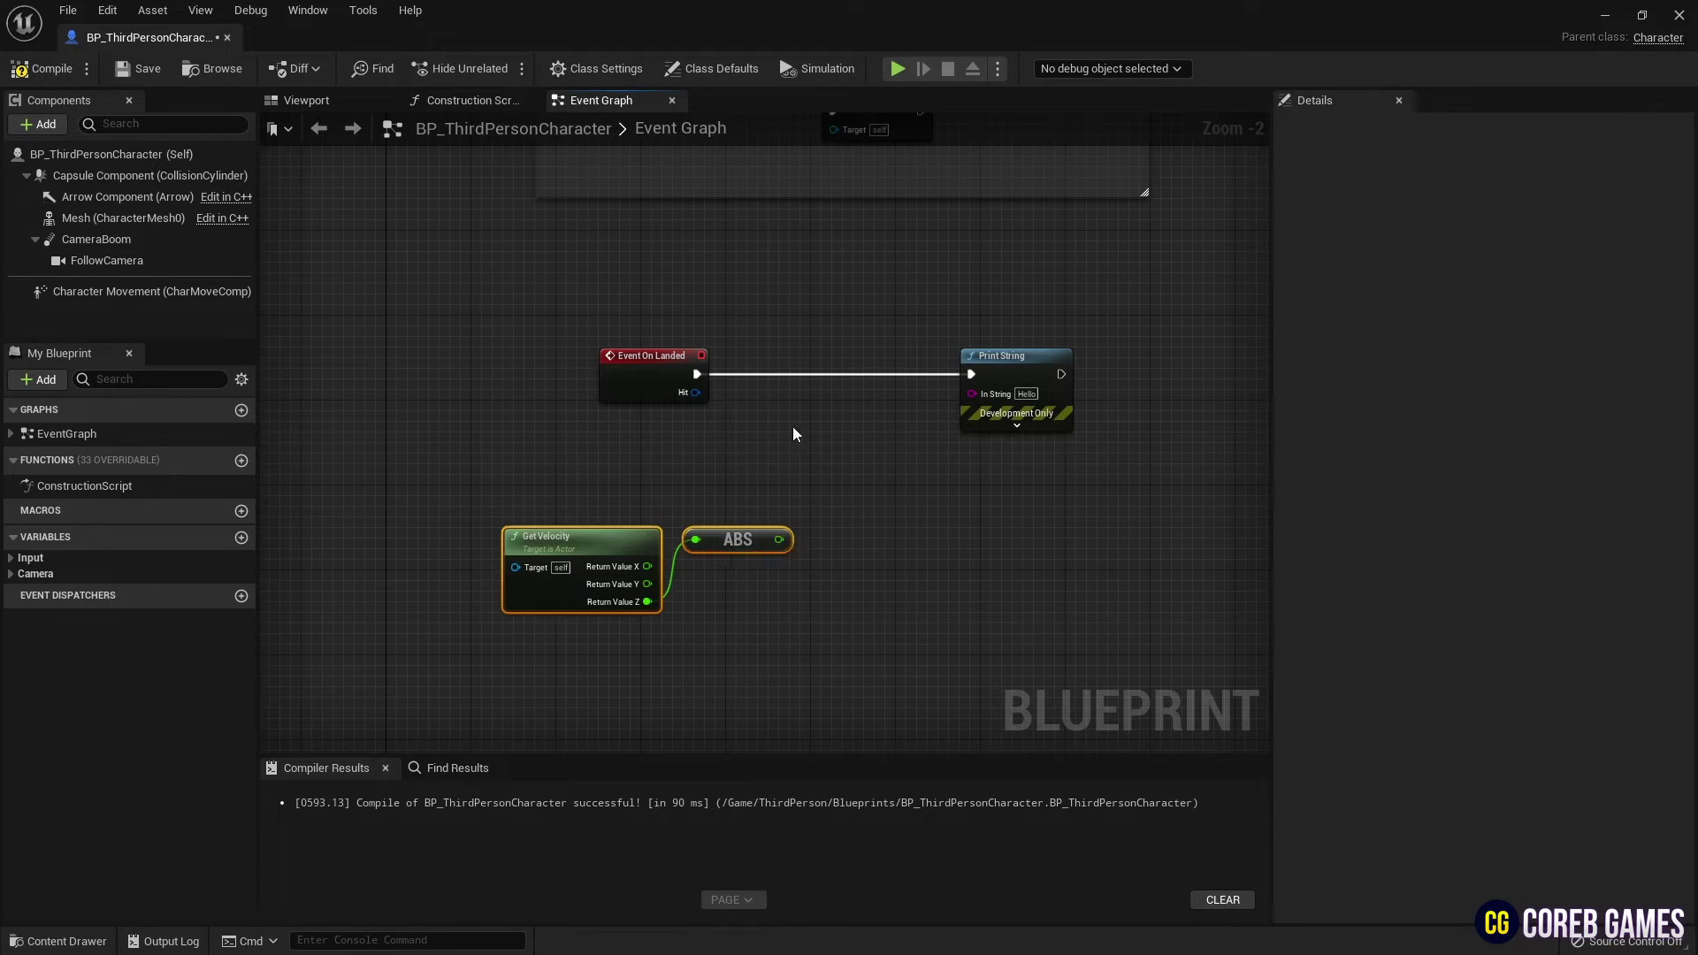
# - Insert a Branch node between Event On Landed and Print String
pyautogui.rightClick(791, 414)
pyautogui.write('br')
pyautogui.click(896, 619)
pyautogui.moveTo(650, 355); pyautogui.dragTo(587, 355)
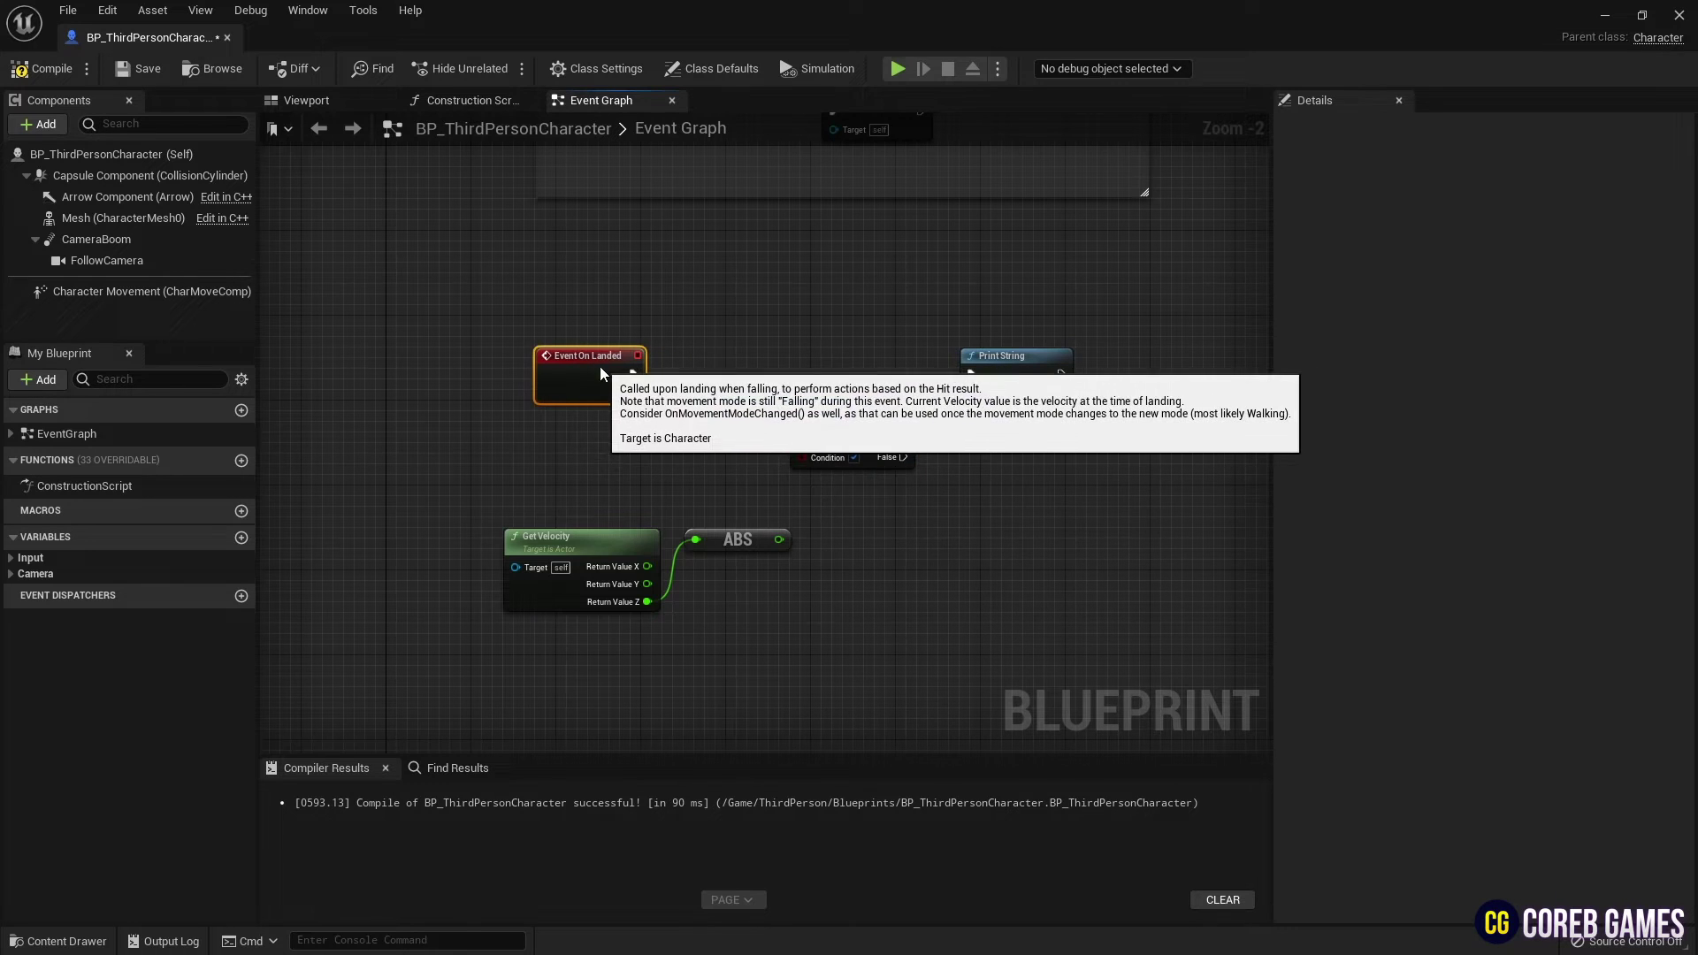
pyautogui.moveTo(823, 422)
pyautogui.mouseDown()
pyautogui.moveTo(783, 378)
pyautogui.moveTo(972, 375)
pyautogui.mouseUp()
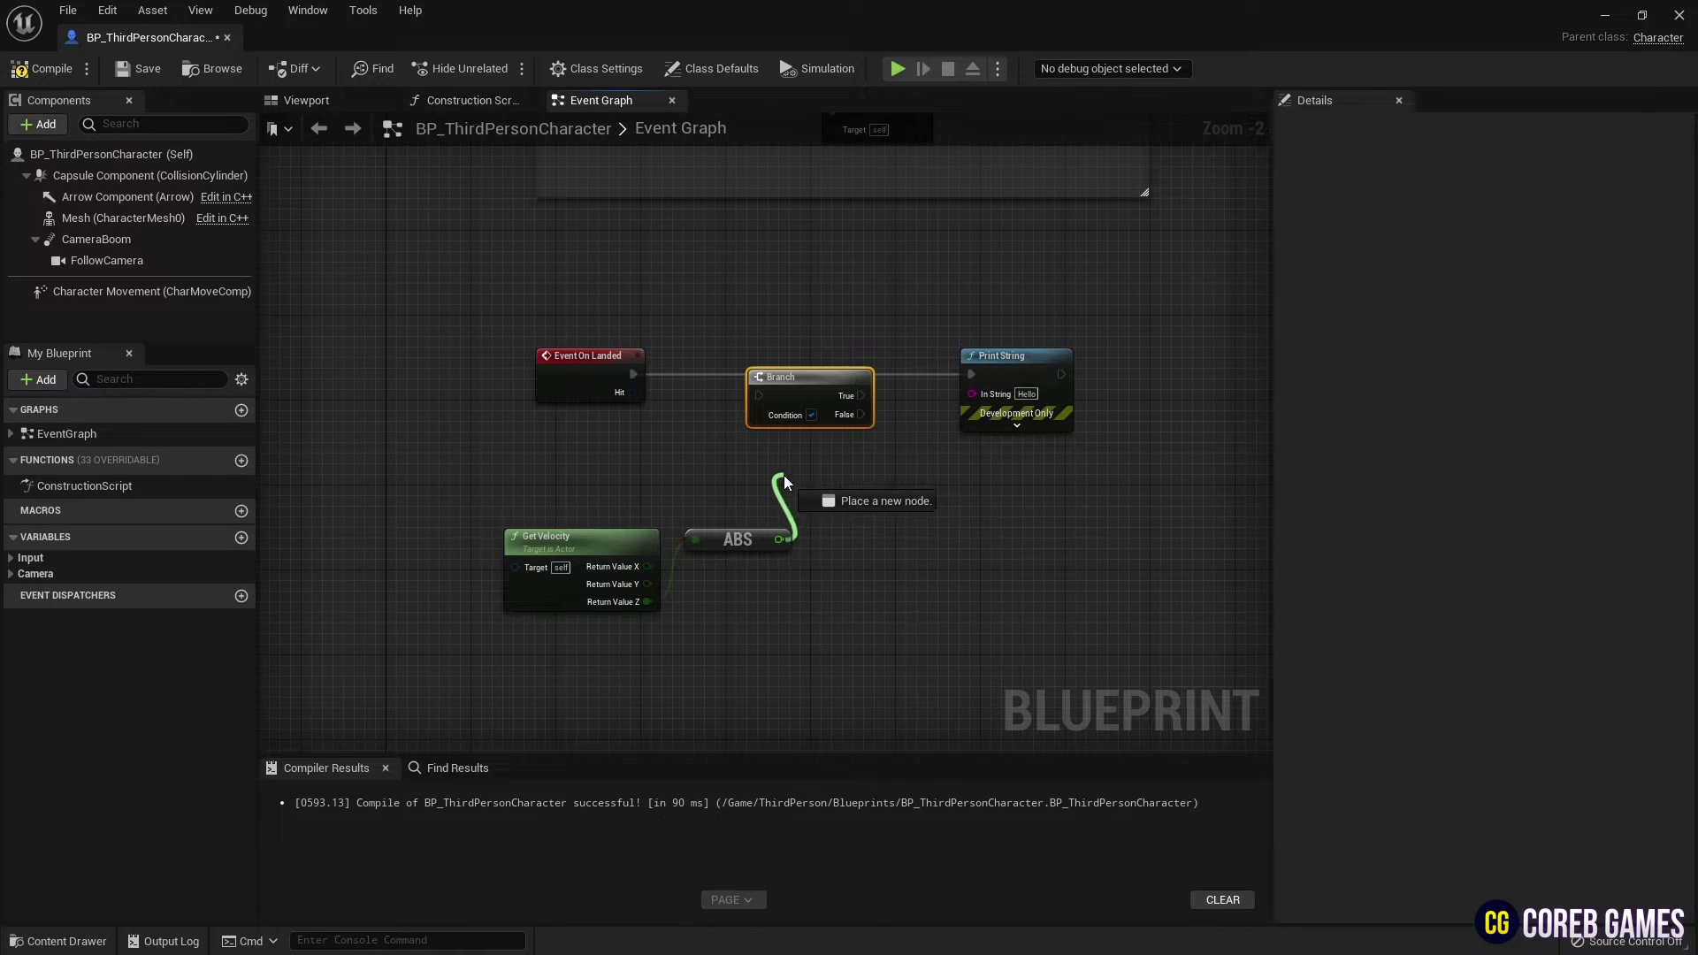
# - Compare ABS greater than 2000 and feed the result into the Branch Condition
pyautogui.moveTo(784, 483); pyautogui.dragTo(881, 474)
pyautogui.write('>')
pyautogui.click(891, 583)
pyautogui.click(864, 503)
pyautogui.write('20')
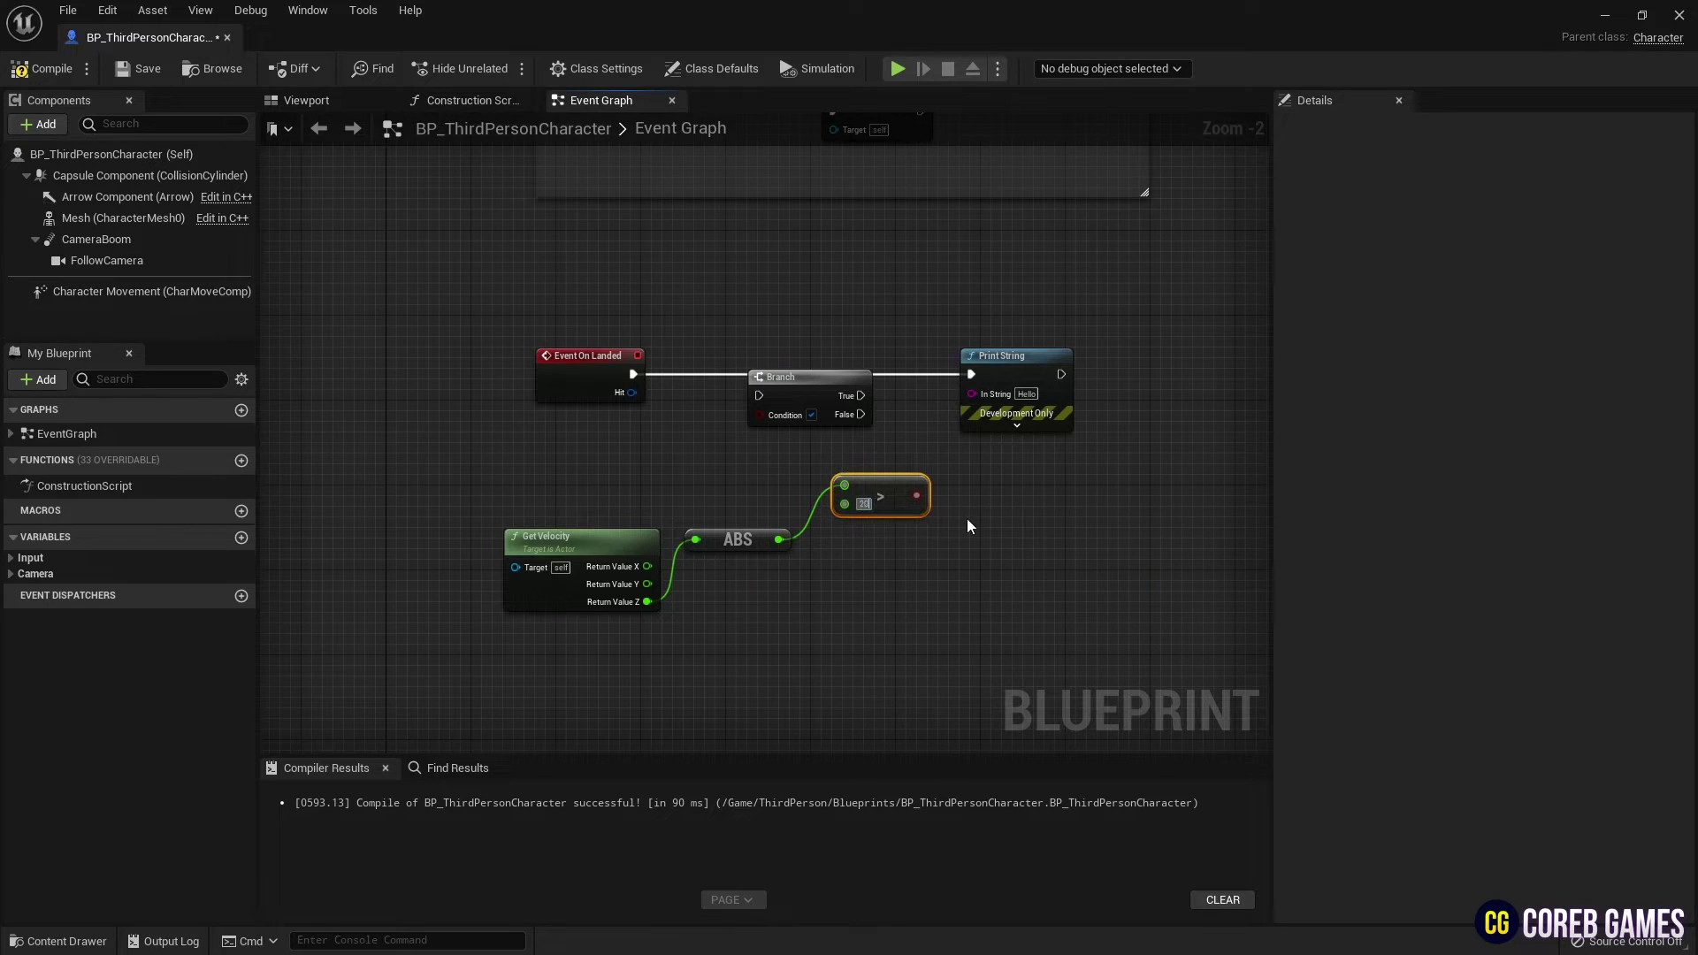
pyautogui.write('00')
pyautogui.moveTo(872, 484)
pyautogui.mouseDown()
pyautogui.moveTo(721, 475)
pyautogui.moveTo(761, 410)
pyautogui.mouseUp()
pyautogui.moveTo(787, 385); pyautogui.dragTo(797, 364)
# - Set Print String's text to 'Dead' and tidy the graph
pyautogui.moveTo(979, 383); pyautogui.dragTo(933, 384)
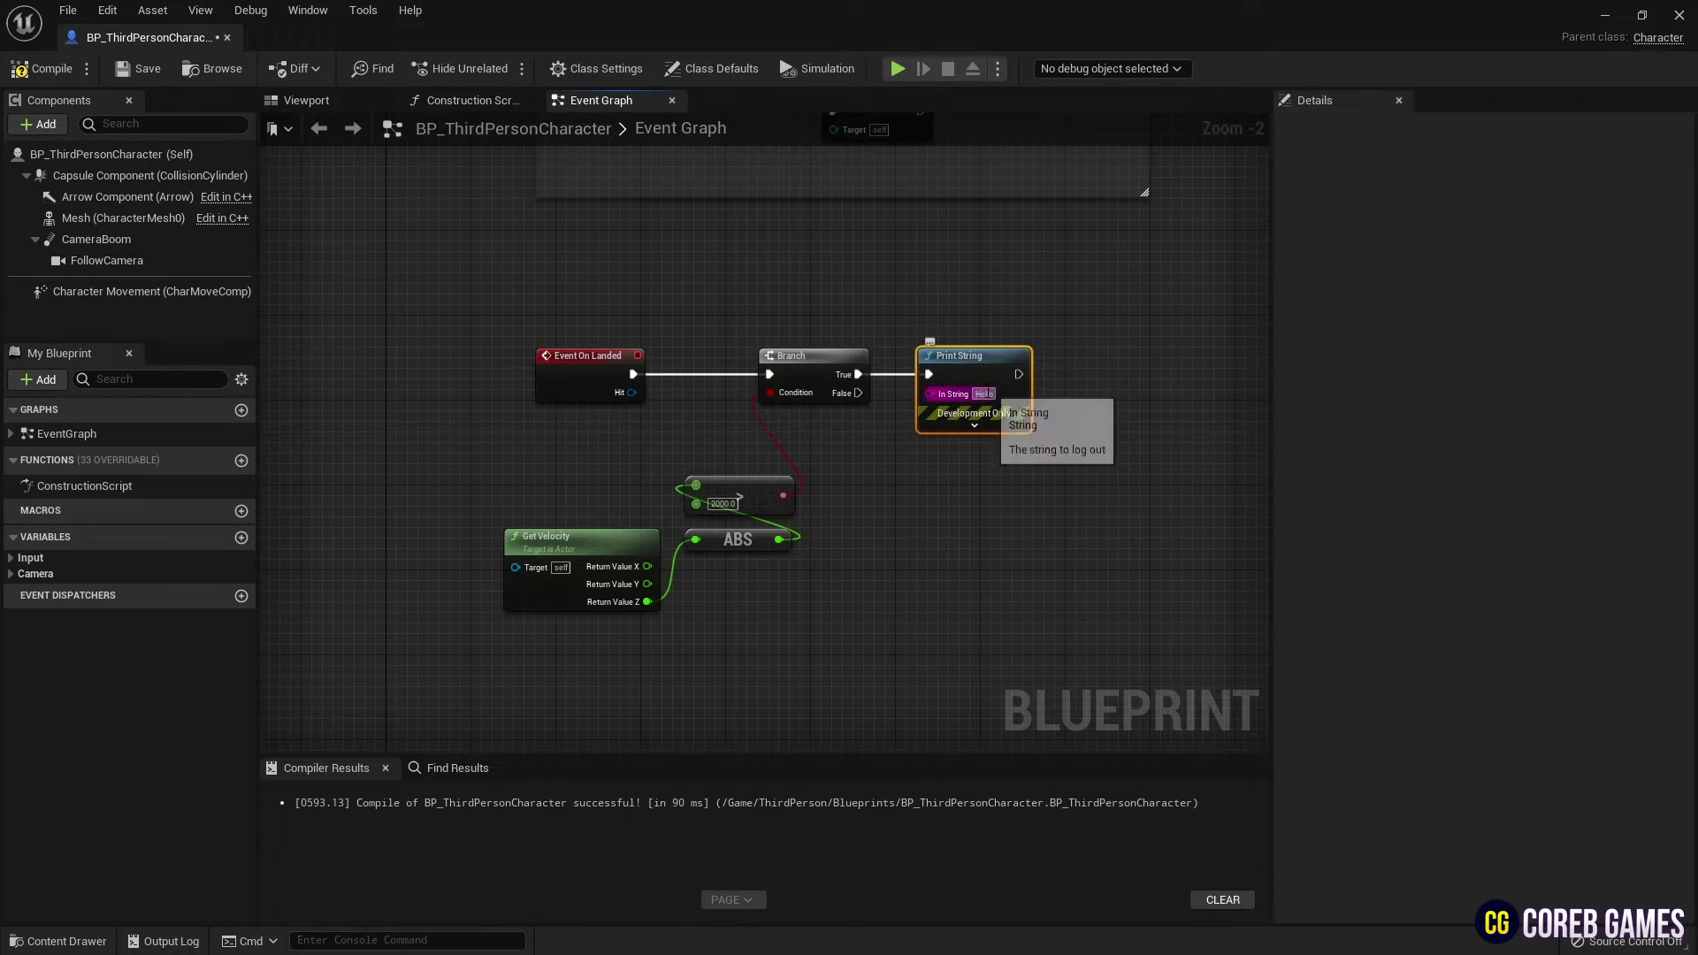
pyautogui.write('Dead')
pyautogui.press('Return')
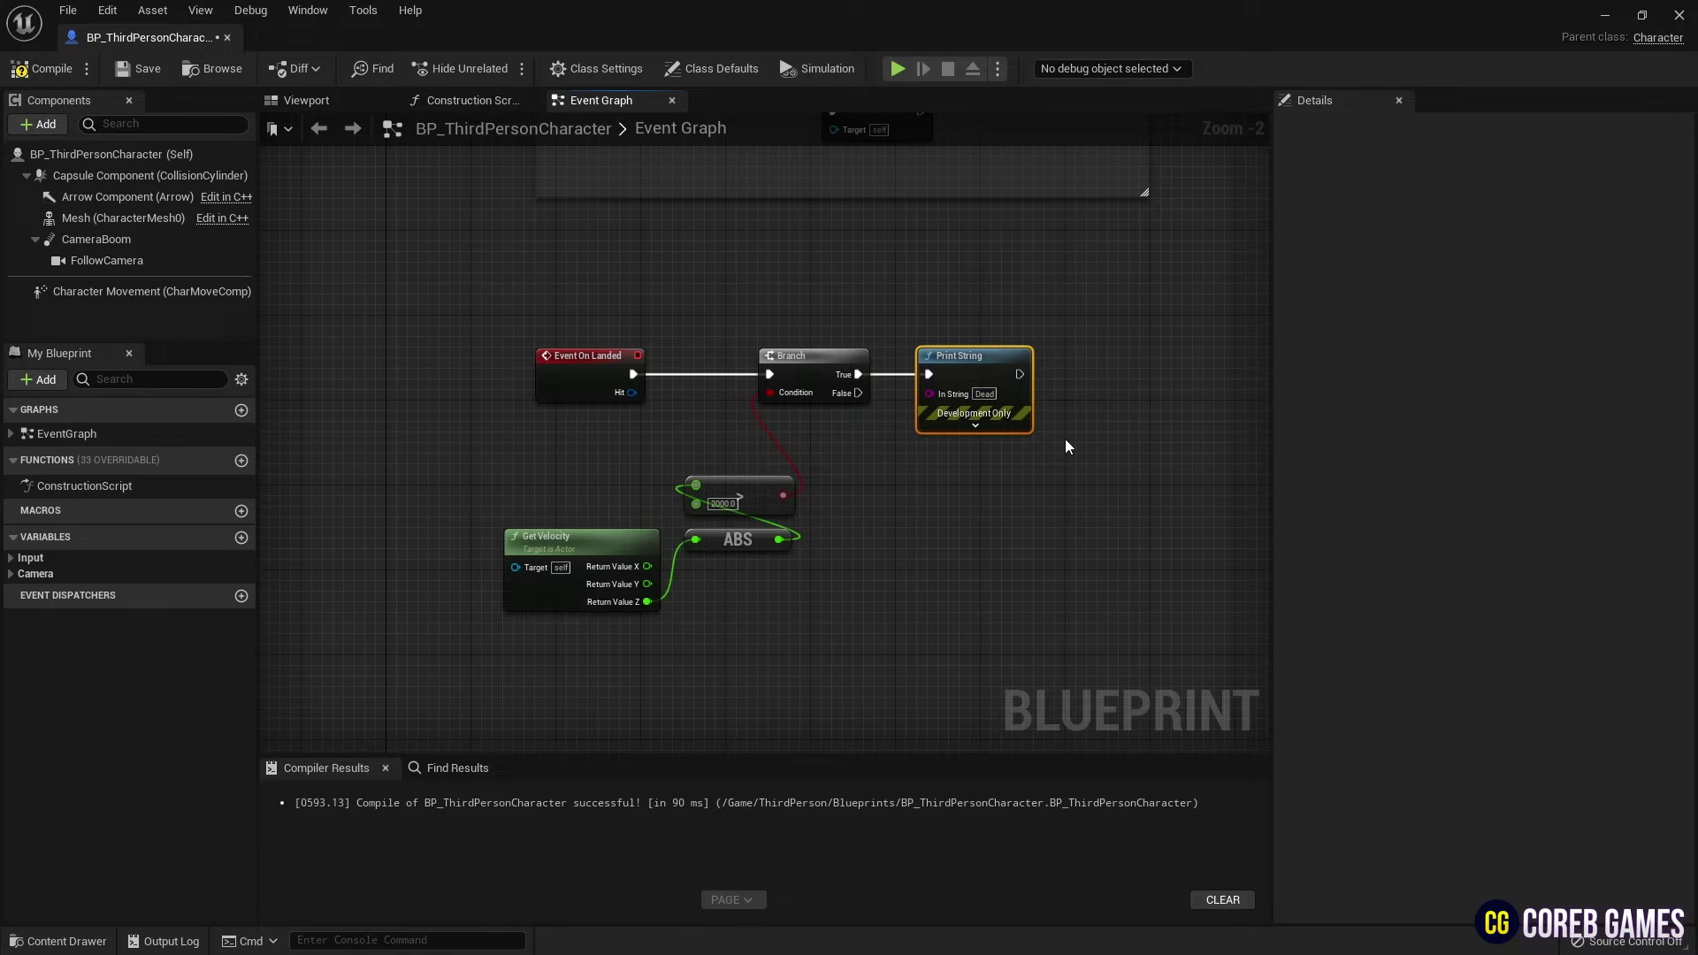
pyautogui.moveTo(483, 465); pyautogui.dragTo(726, 539)
pyautogui.moveTo(903, 565); pyautogui.dragTo(805, 589, button='right')
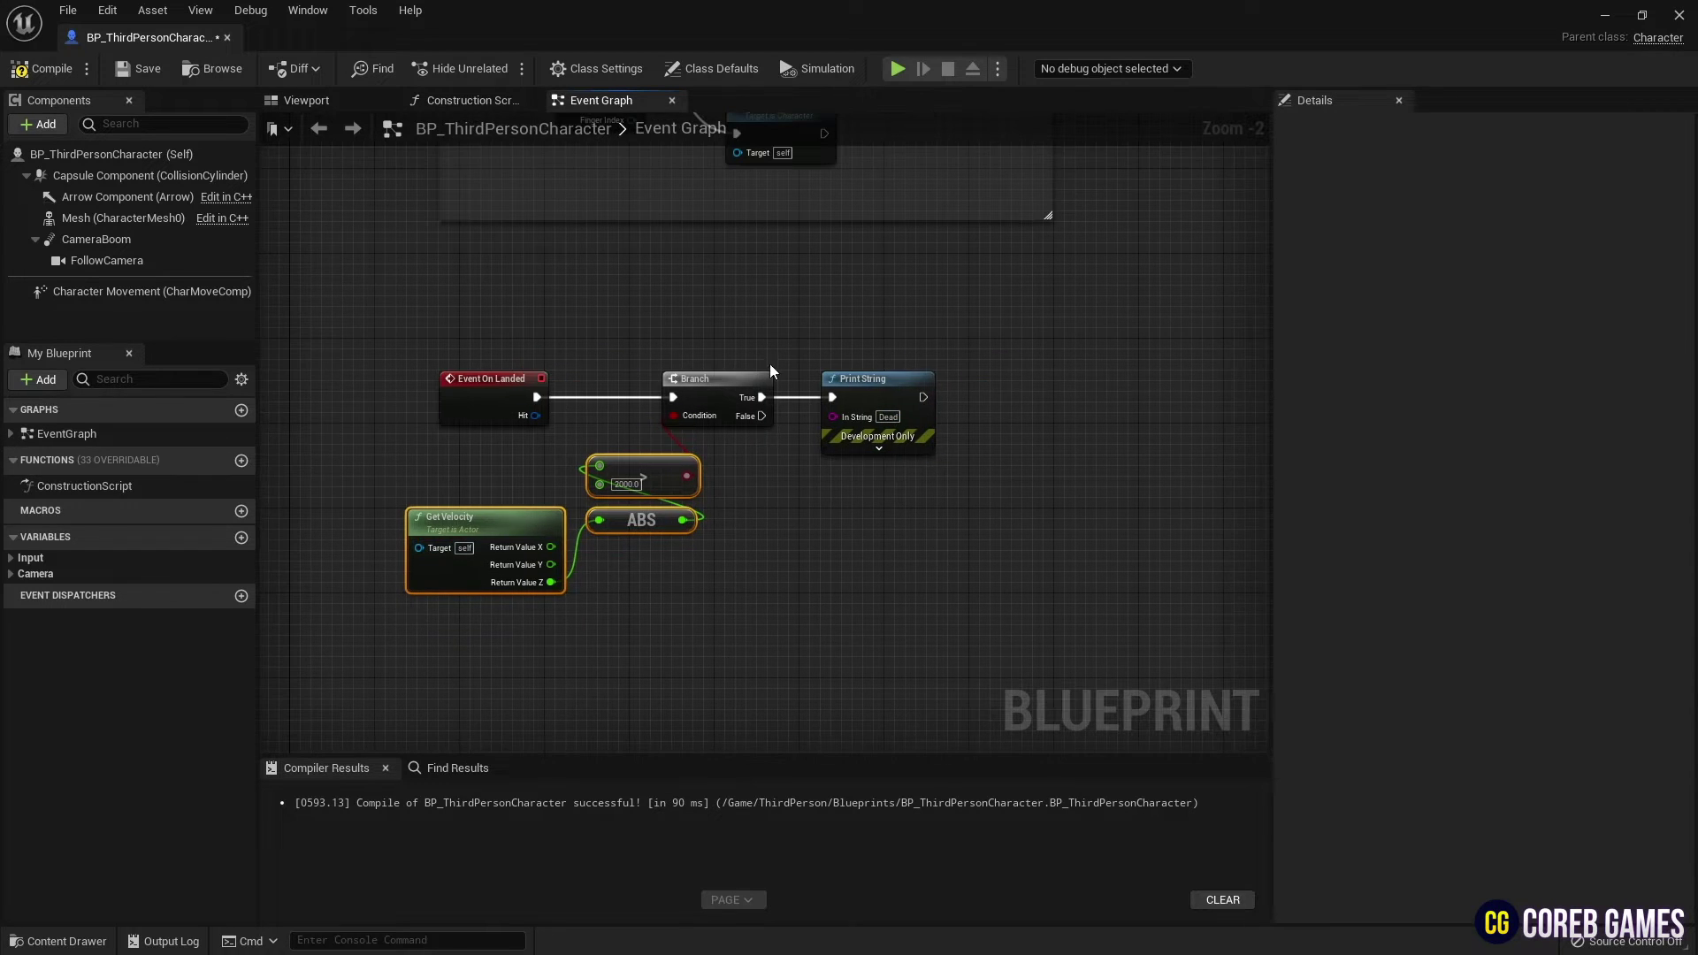
pyautogui.moveTo(1080, 359); pyautogui.dragTo(853, 346, button='right')
# - Add Set Simulate Physics on Mesh after Print String, with Simulate ticked
pyautogui.rightClick(854, 346)
pyautogui.write('set s')
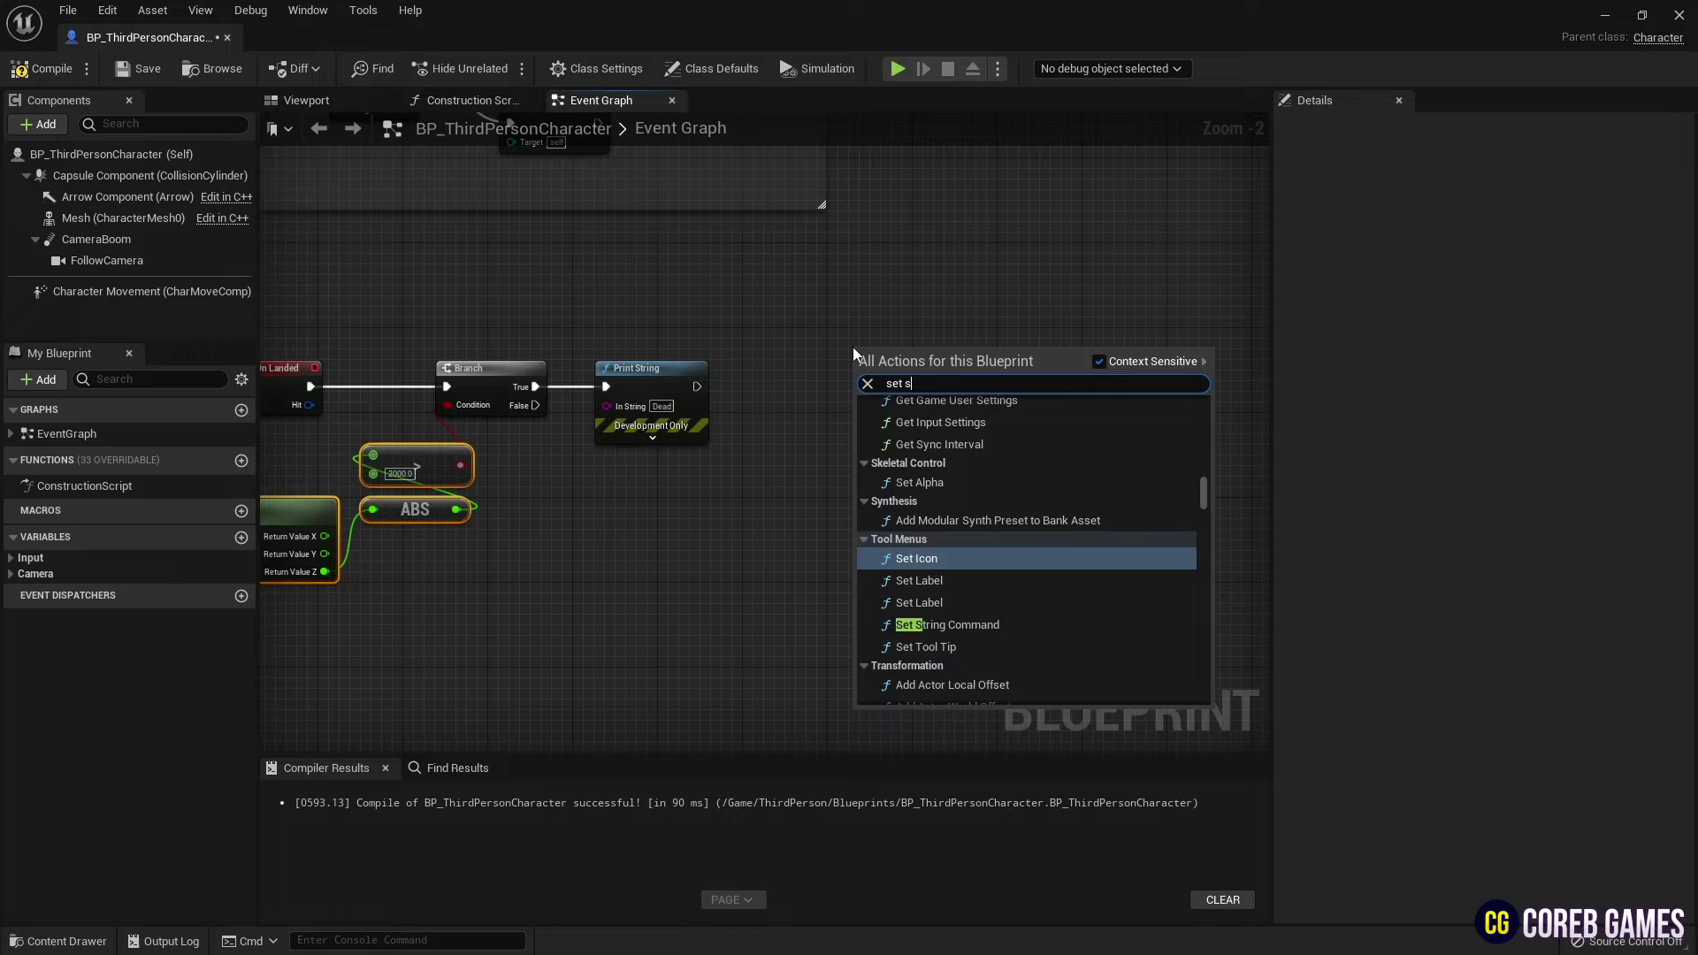
pyautogui.write('im')
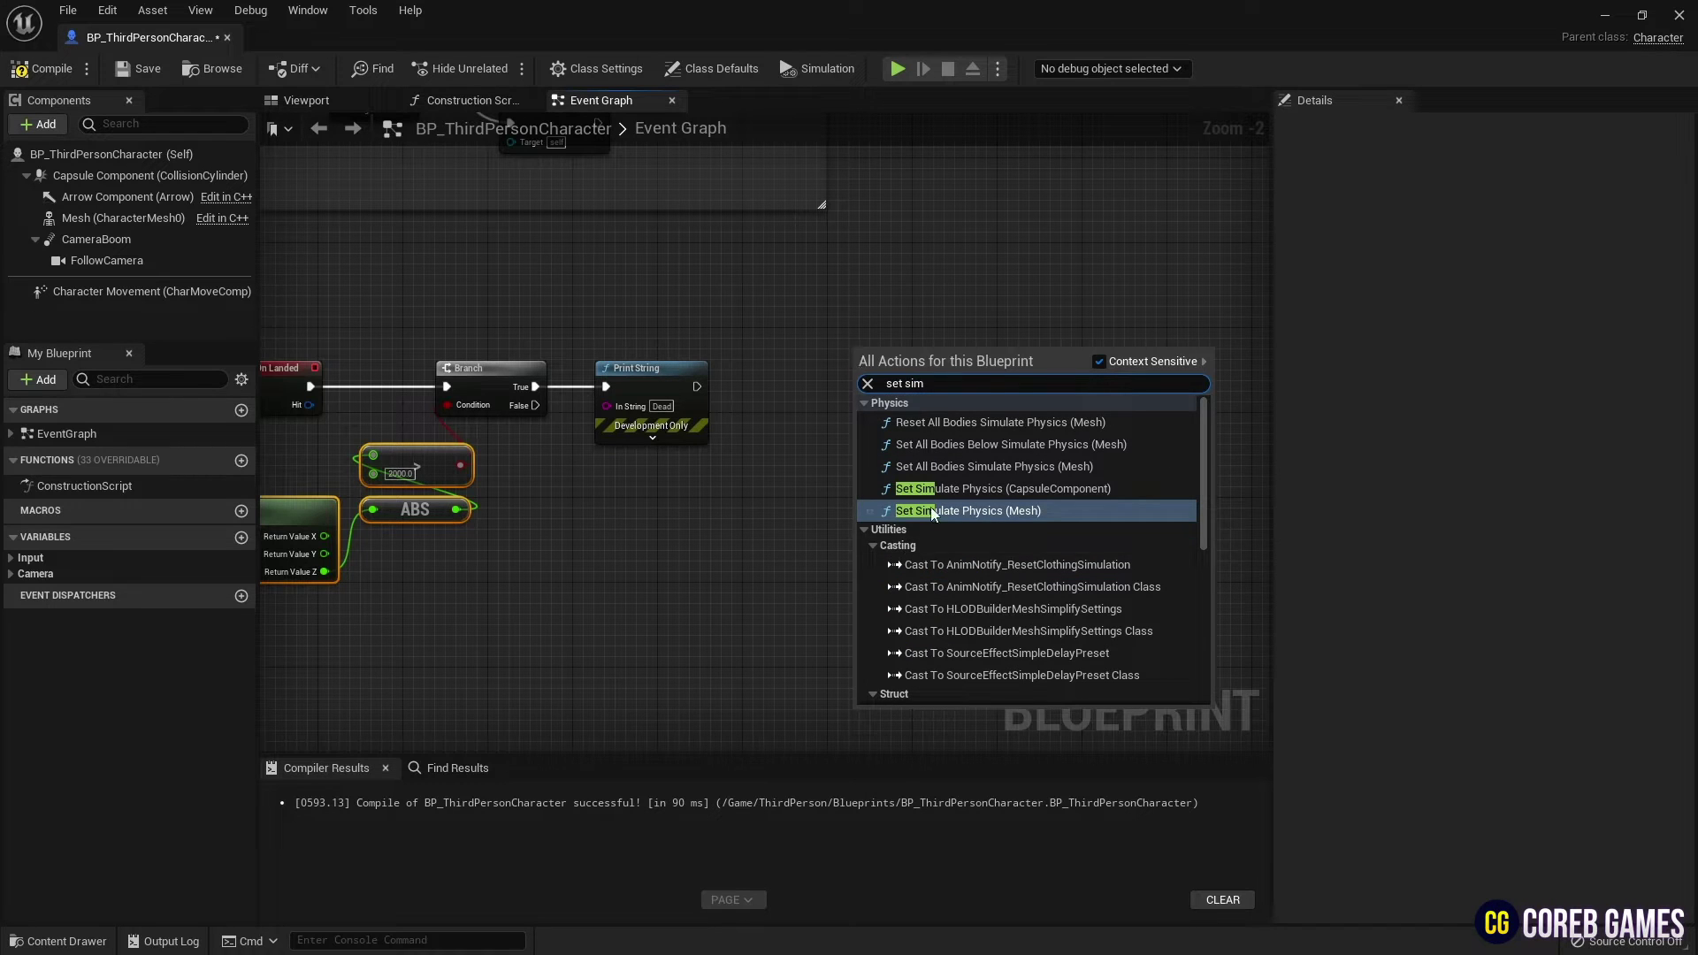
pyautogui.click(933, 514)
pyautogui.moveTo(757, 342); pyautogui.dragTo(705, 496)
pyautogui.moveTo(892, 397); pyautogui.dragTo(823, 387)
pyautogui.click(827, 425)
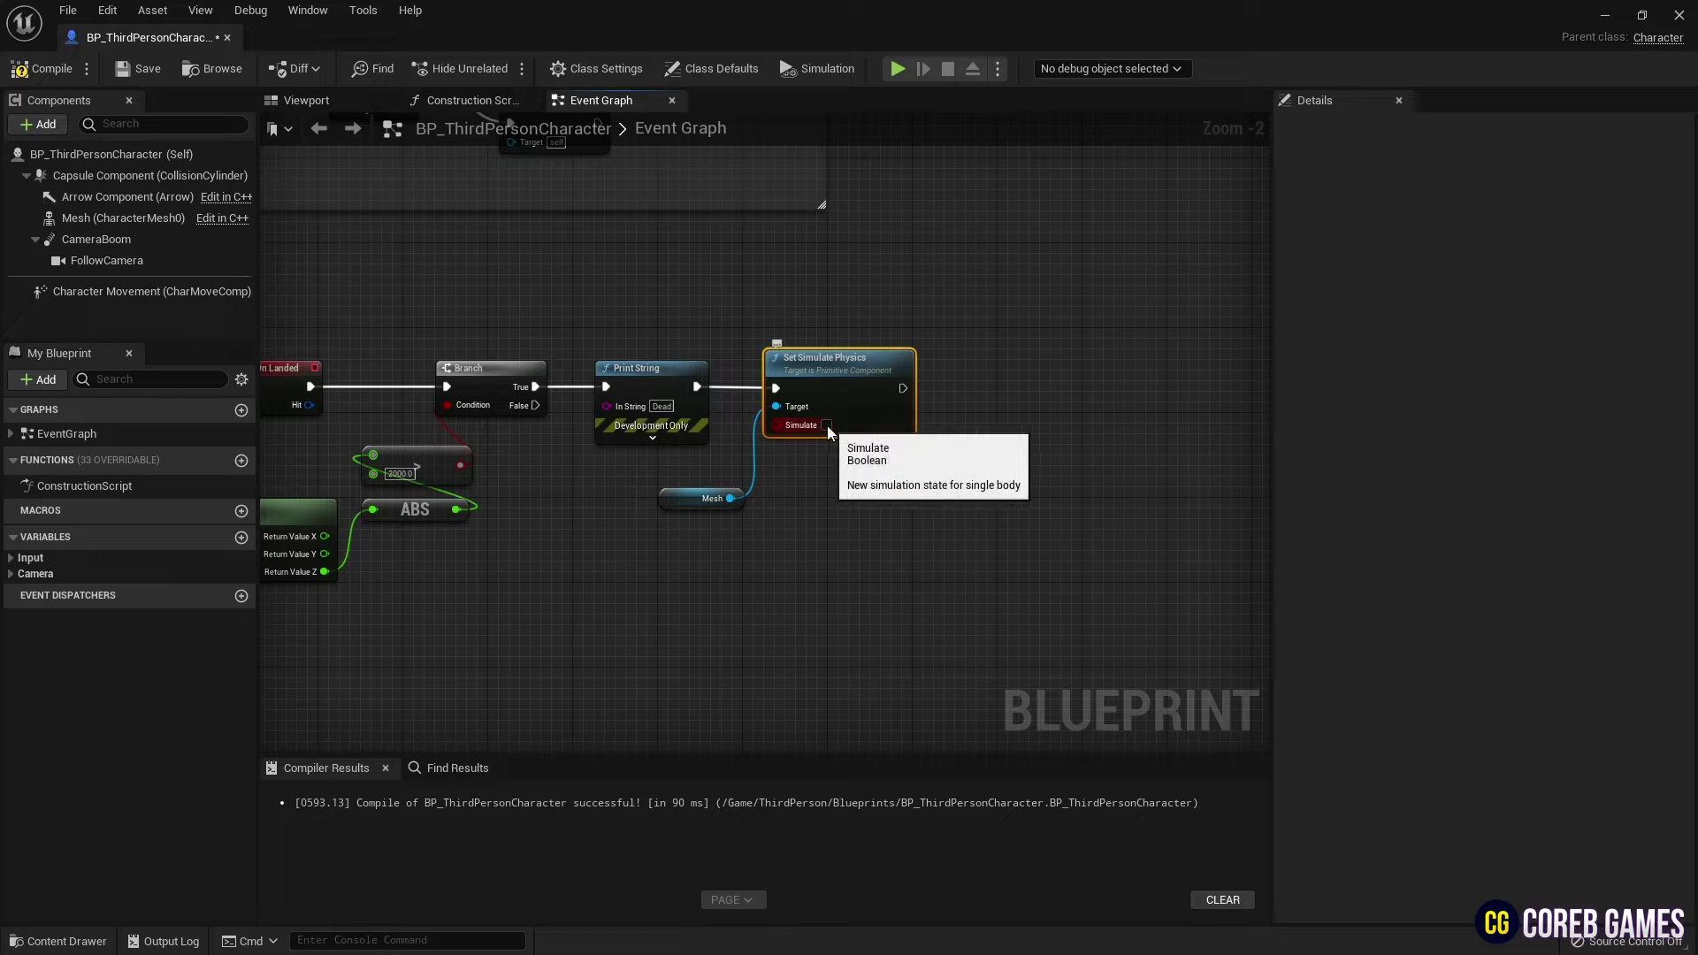
pyautogui.click(121, 219)
pyautogui.scroll(-5, 1526, 634)
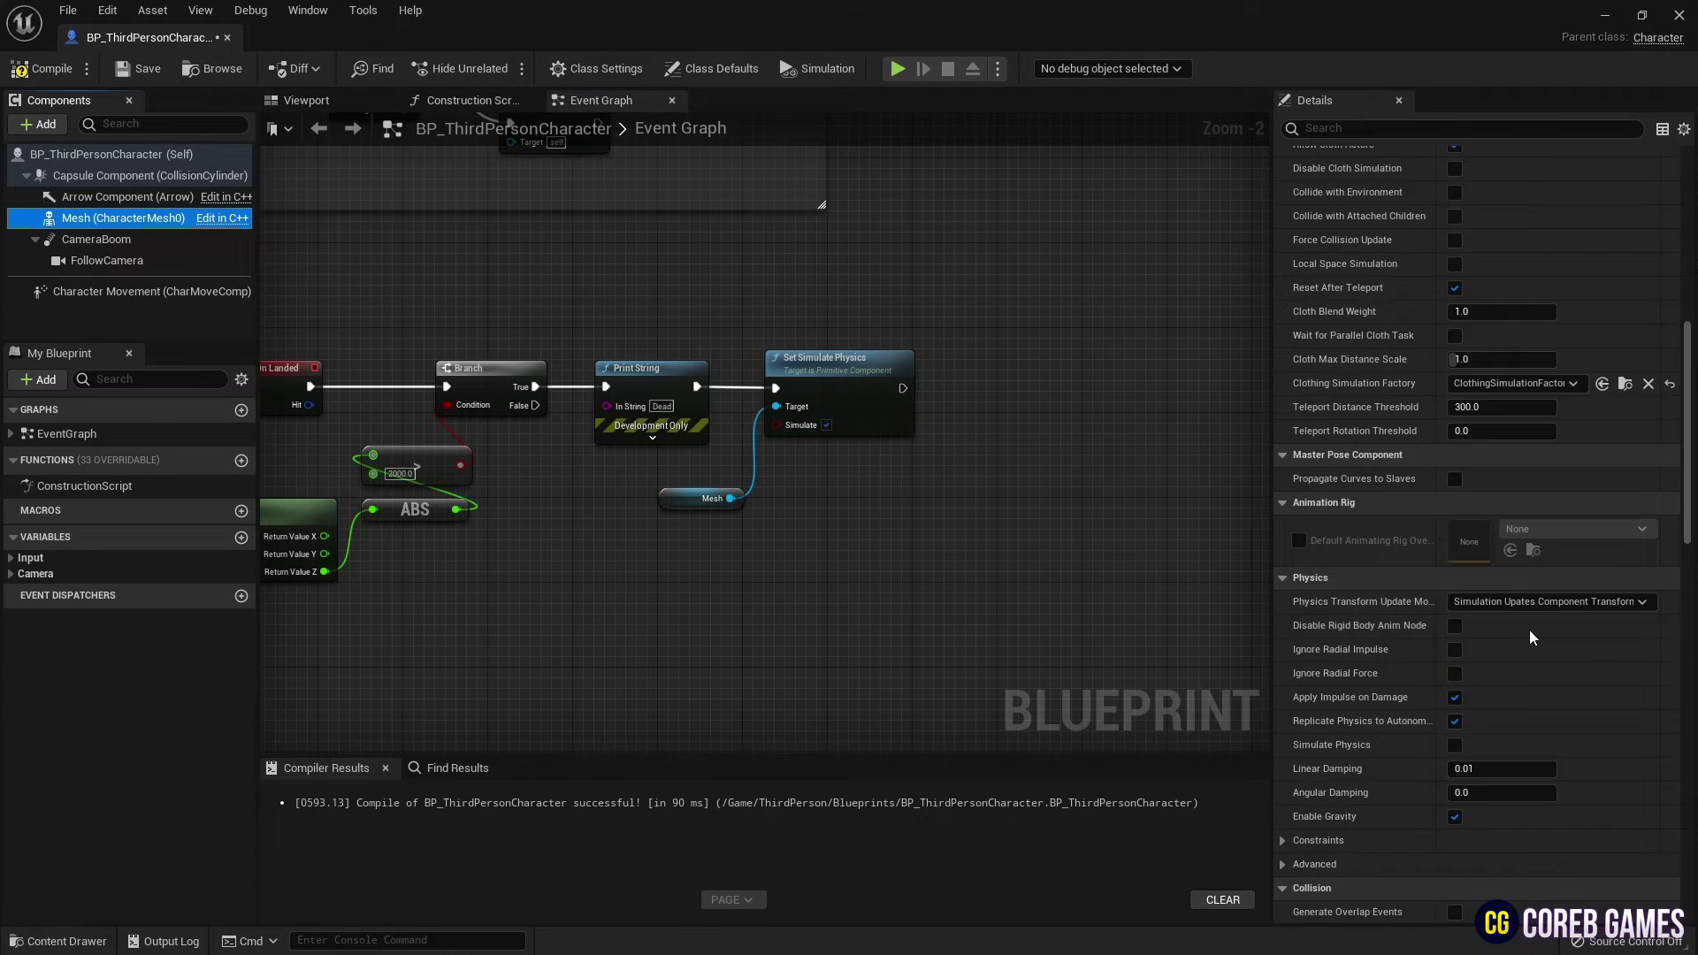
pyautogui.scroll(-5, 1533, 623)
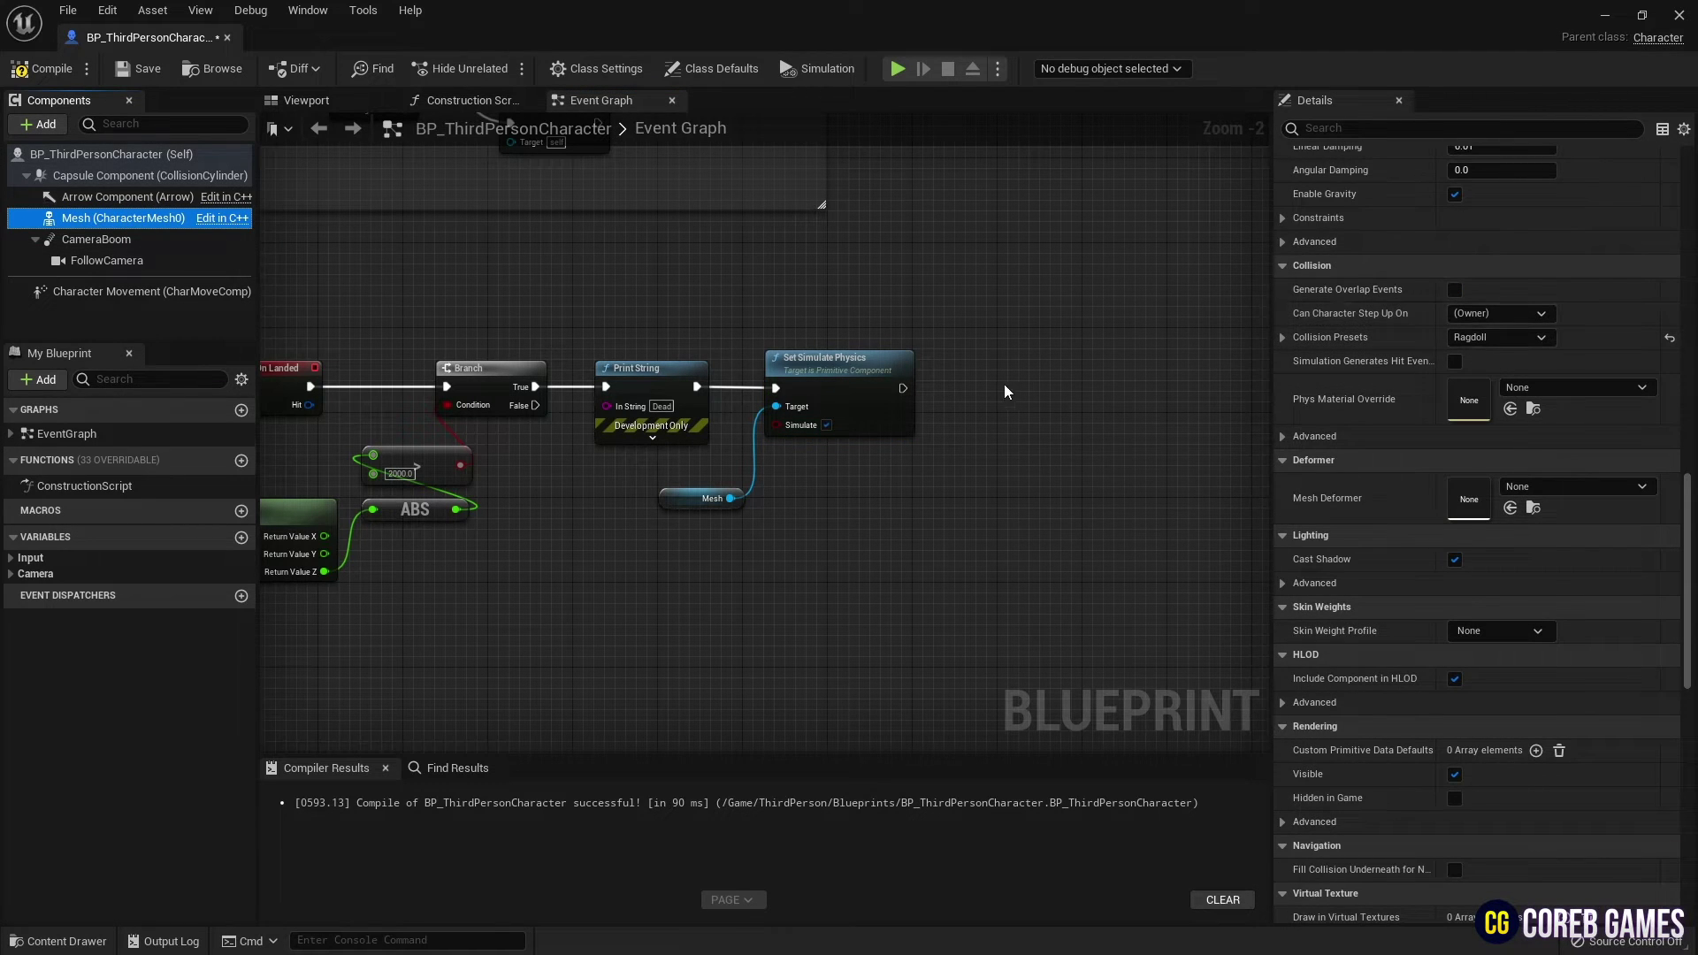
# - Add an Add Impulse node on Mesh after Set Simulate Physics, with Impulse Z 5000
pyautogui.moveTo(1005, 384); pyautogui.dragTo(963, 401, button='right')
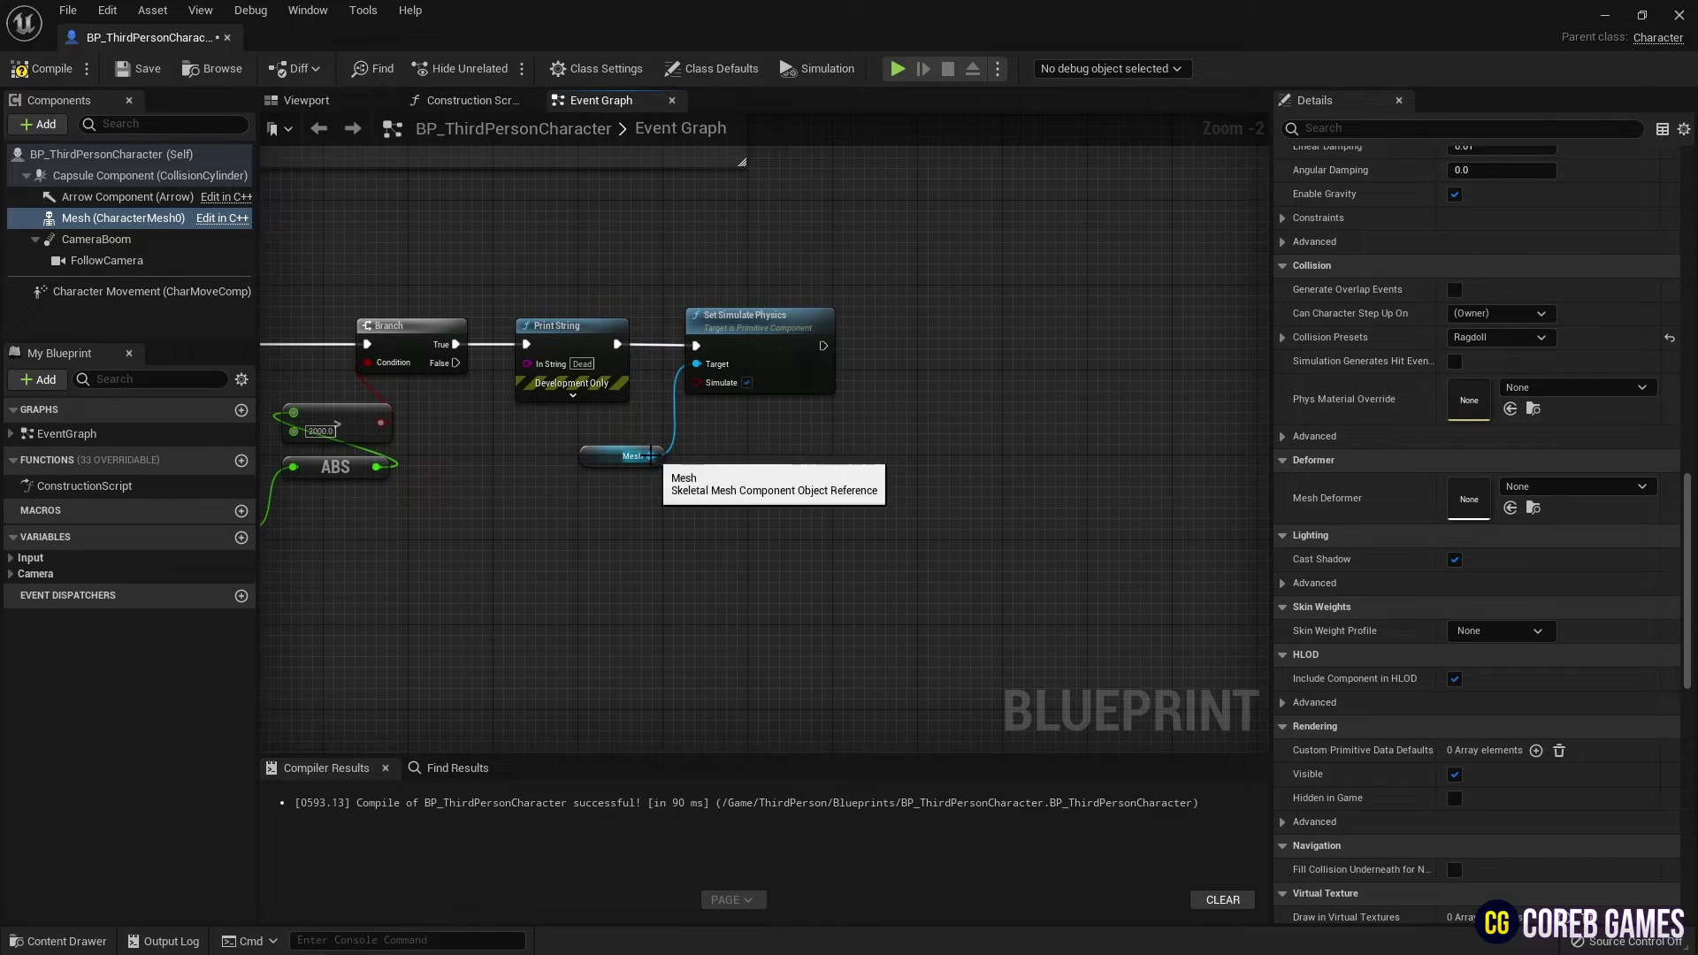
pyautogui.moveTo(650, 455); pyautogui.dragTo(944, 429)
pyautogui.write('add imp')
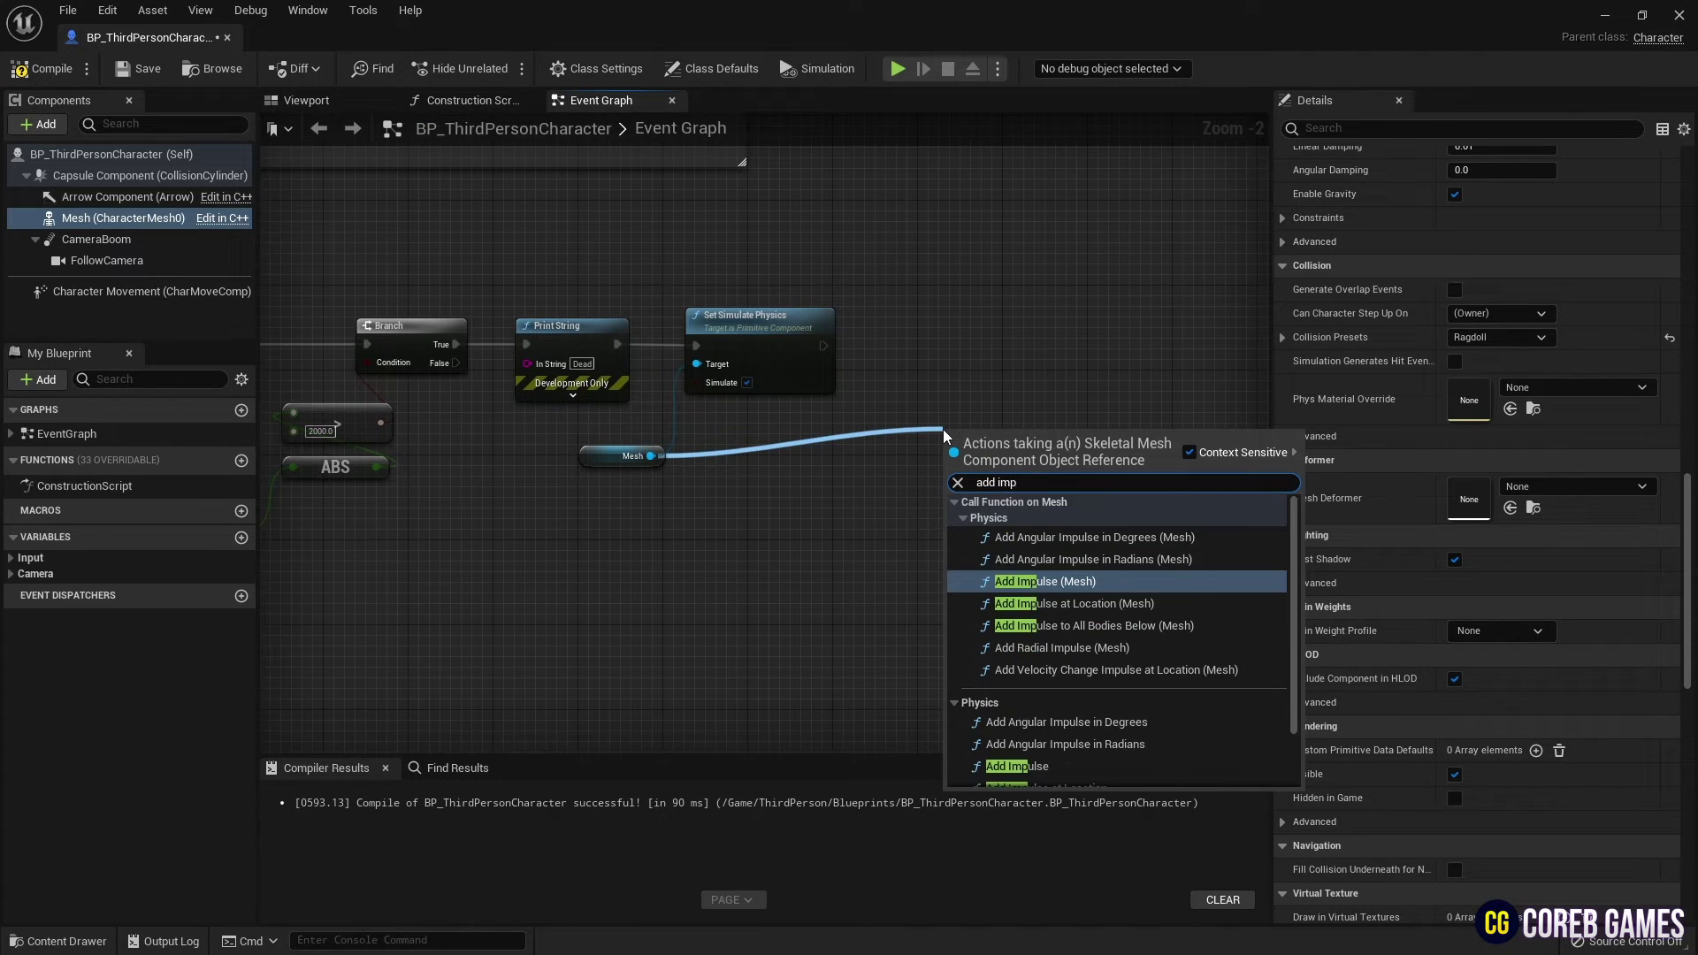
pyautogui.press('Return')
pyautogui.moveTo(896, 409); pyautogui.dragTo(827, 458)
pyautogui.press('Delete')
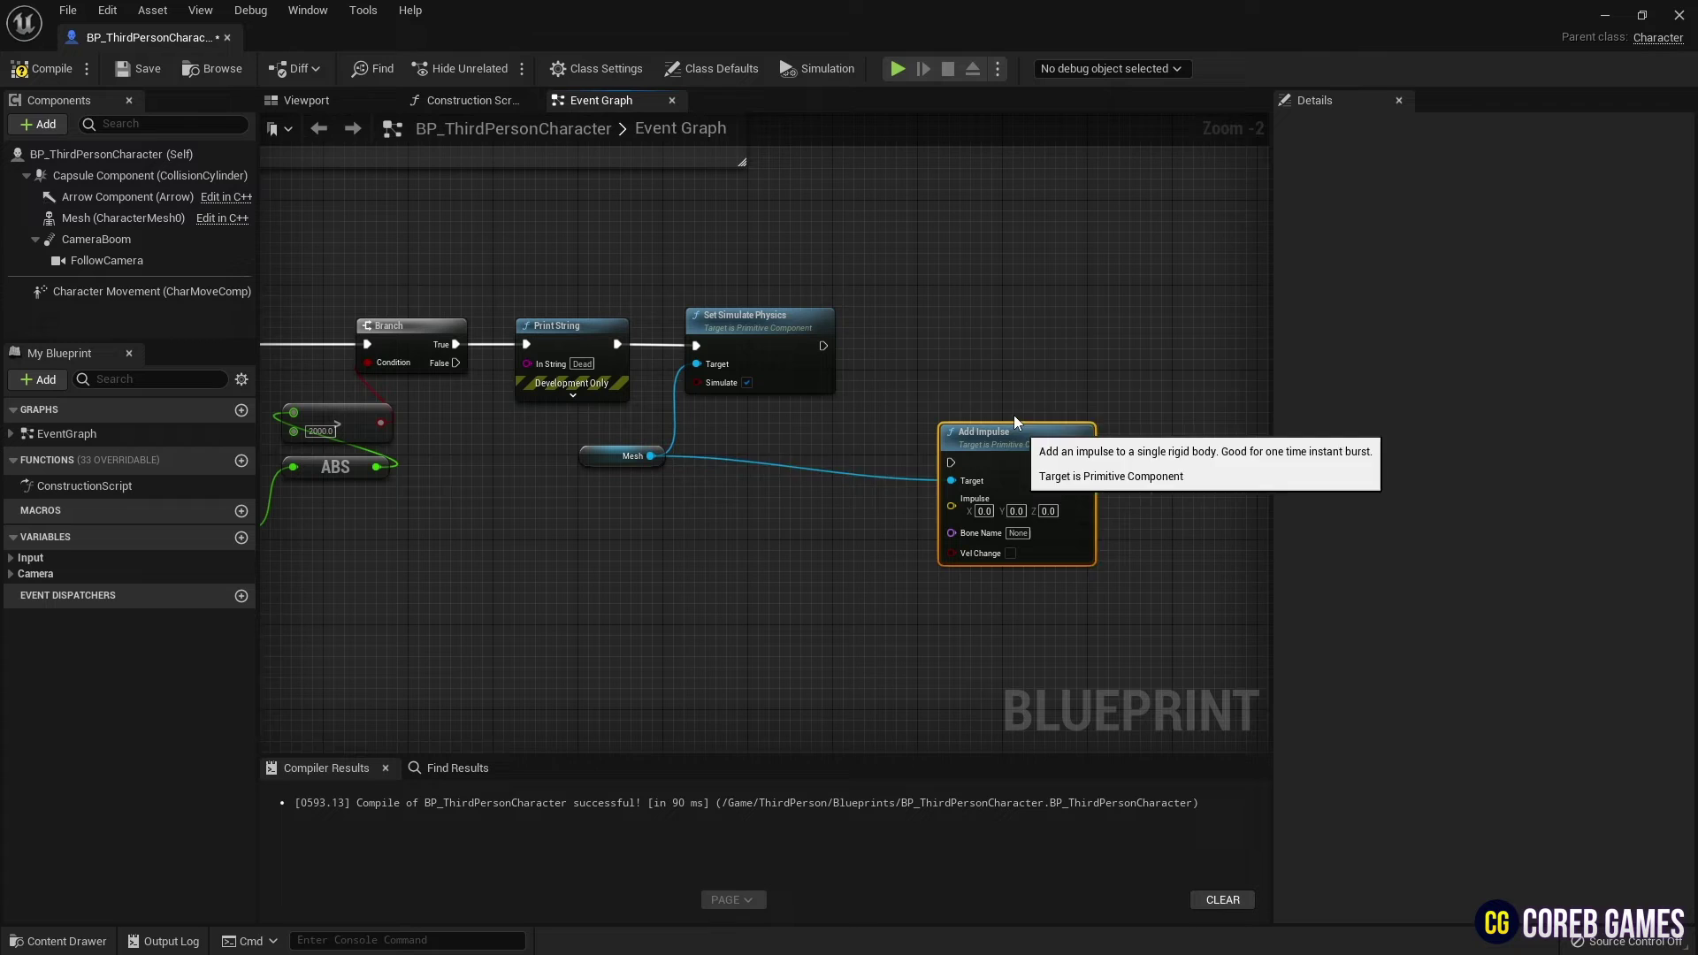
pyautogui.moveTo(1013, 416); pyautogui.dragTo(980, 310)
pyautogui.moveTo(926, 369); pyautogui.dragTo(923, 366)
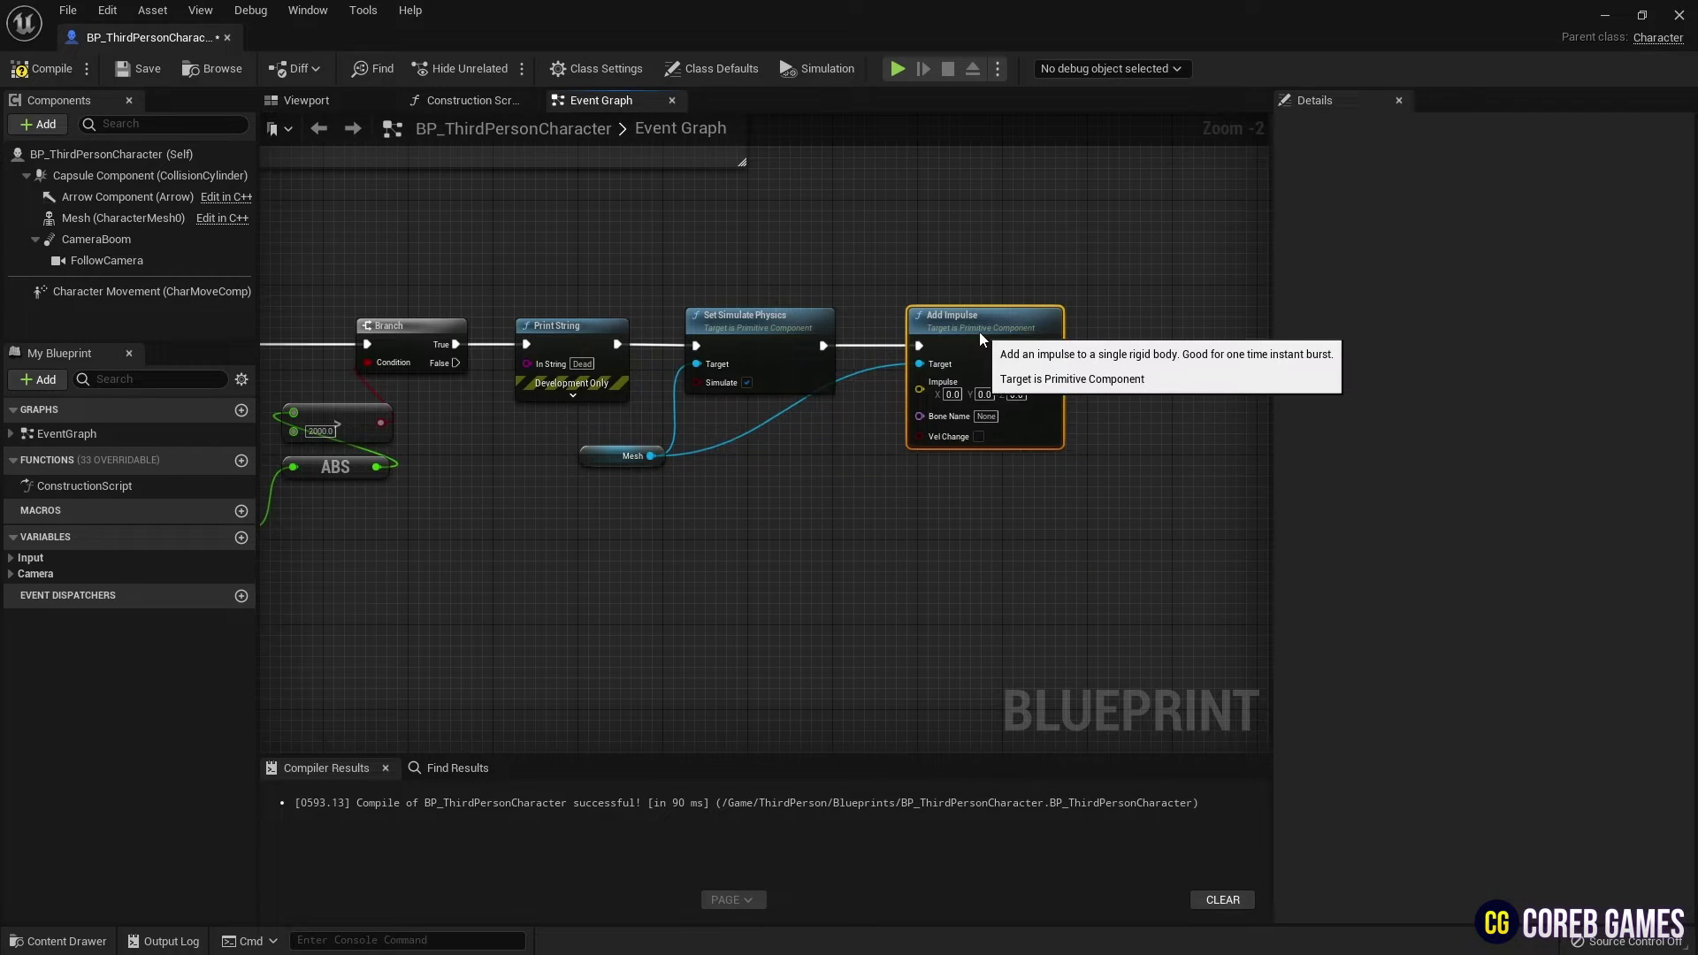
pyautogui.write('5000')
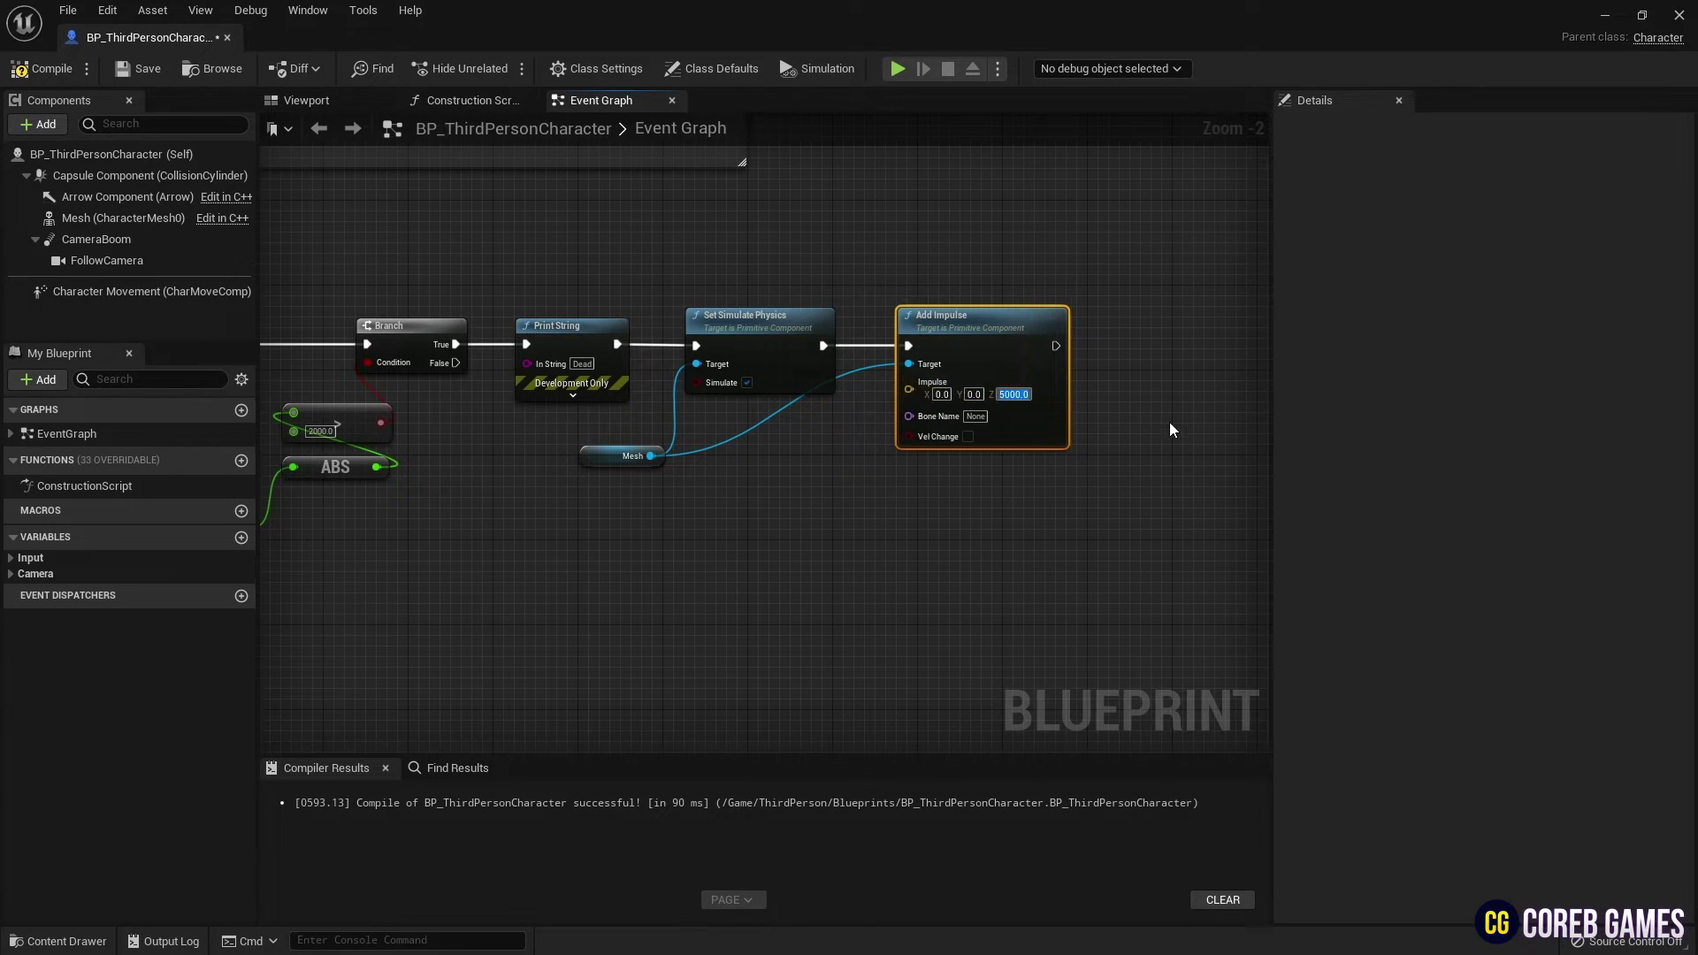
pyautogui.click(919, 489)
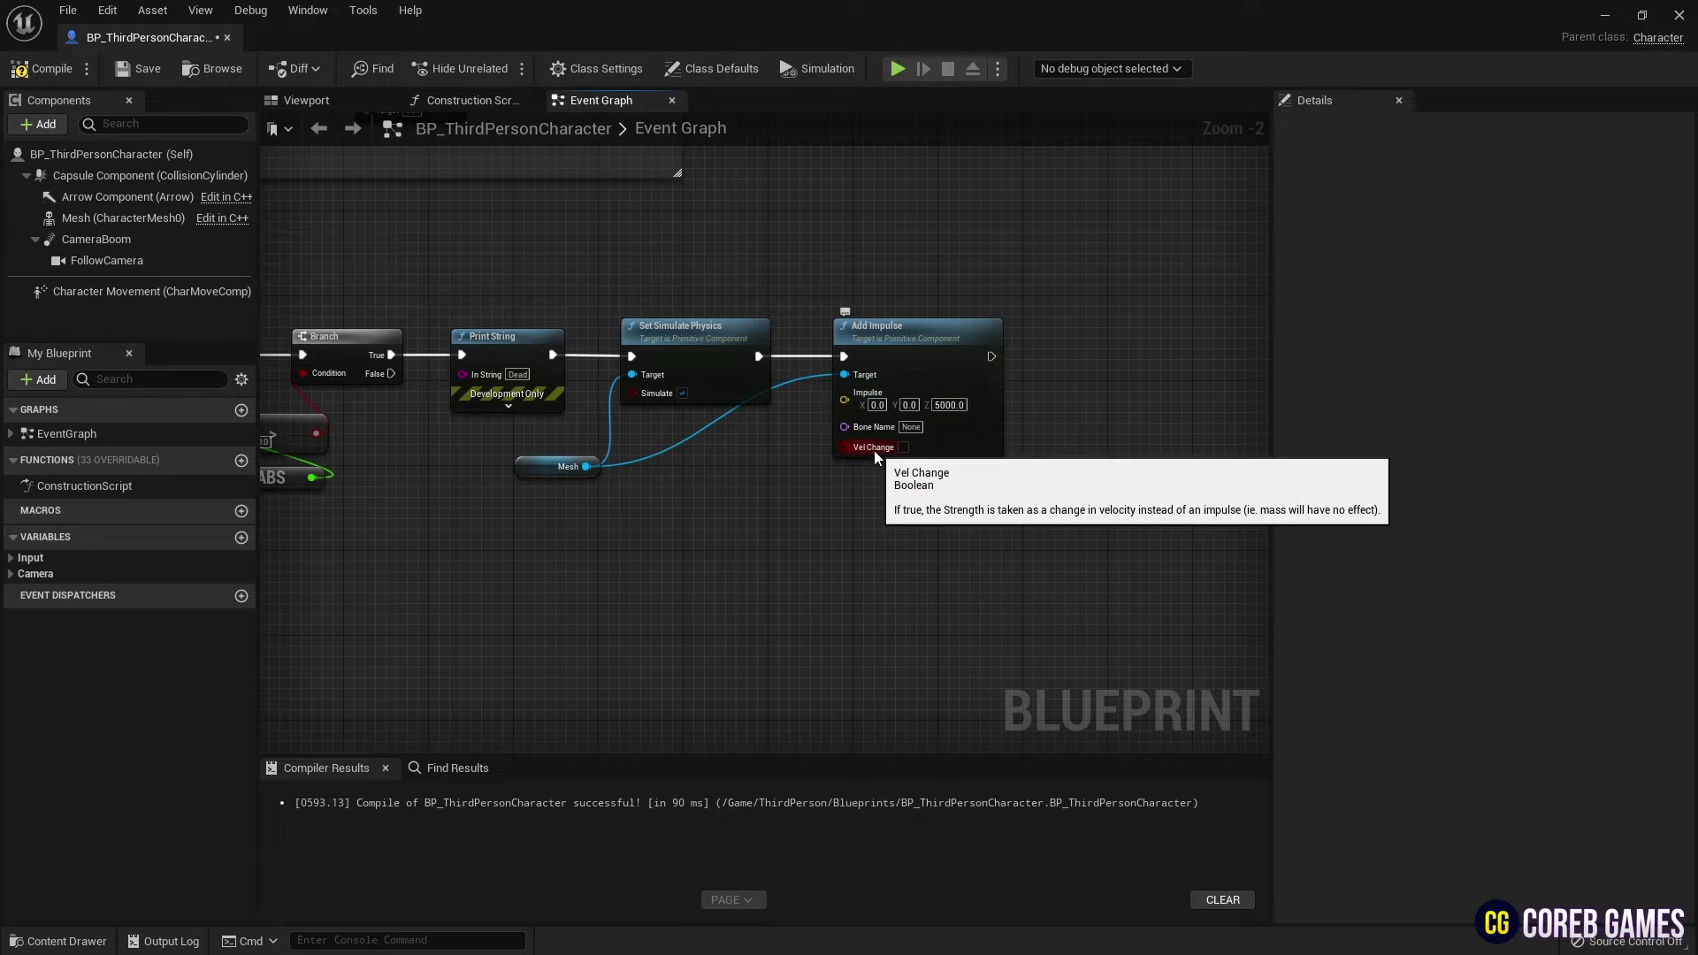
pyautogui.moveTo(899, 326); pyautogui.dragTo(875, 327)
pyautogui.moveTo(875, 299); pyautogui.dragTo(821, 355, button='right')
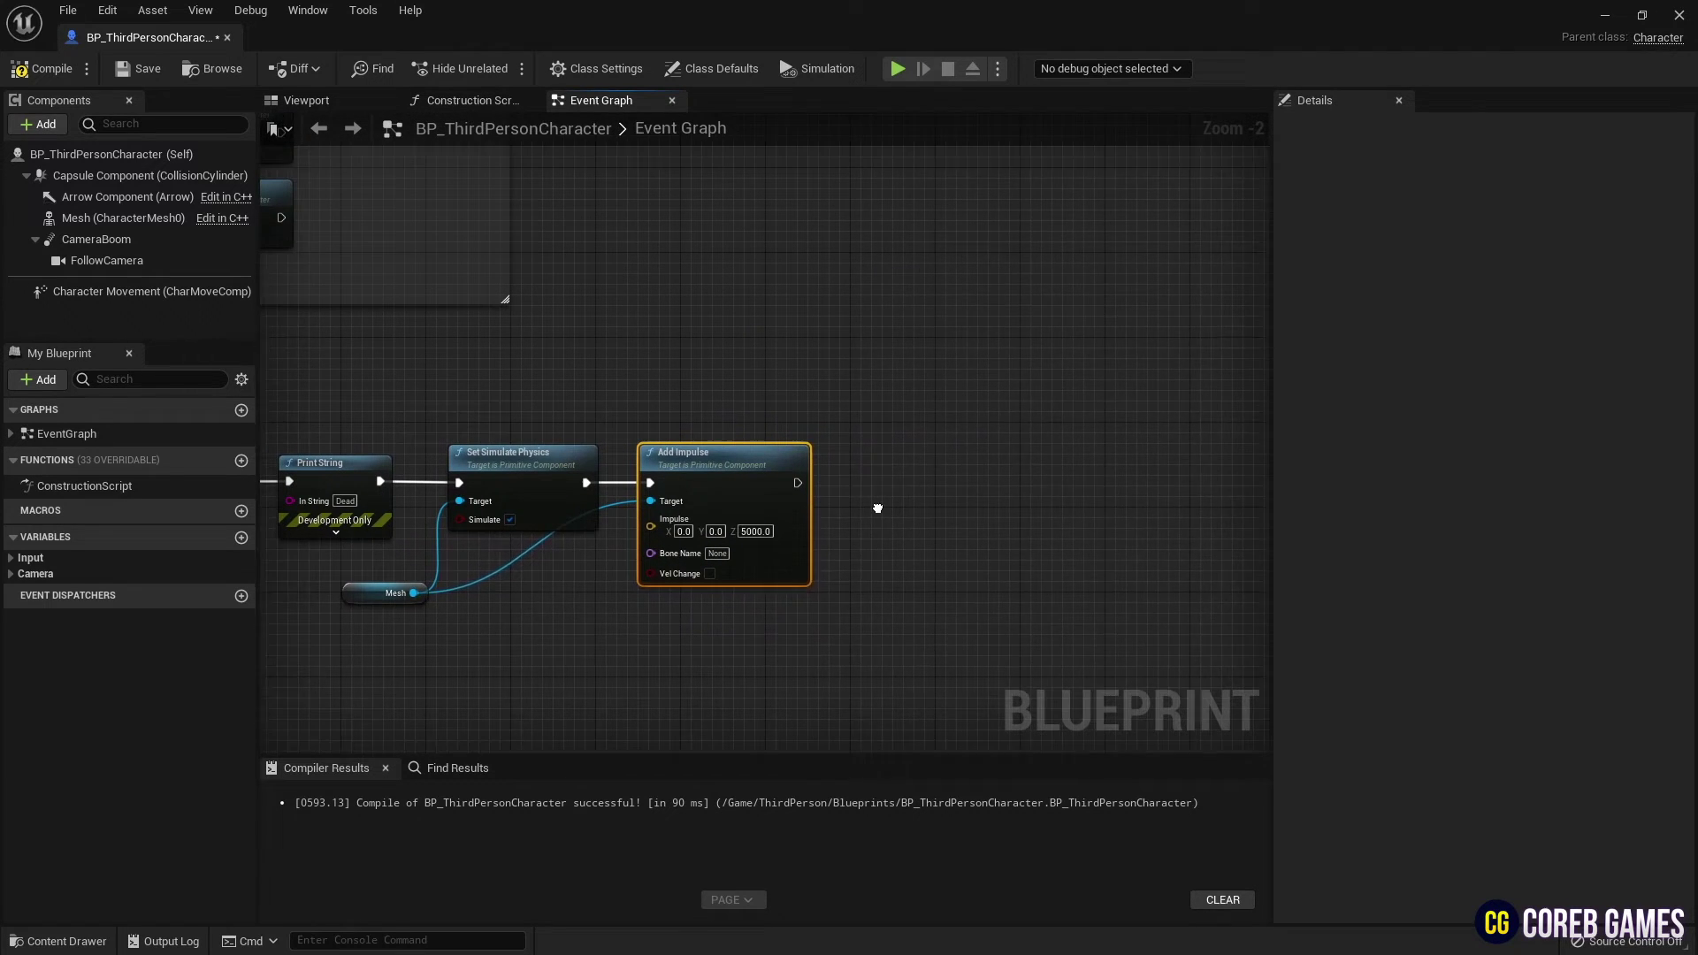
# - Add a Disable Movement node chained after Add Impulse
pyautogui.rightClick(822, 355)
pyautogui.write('disa')
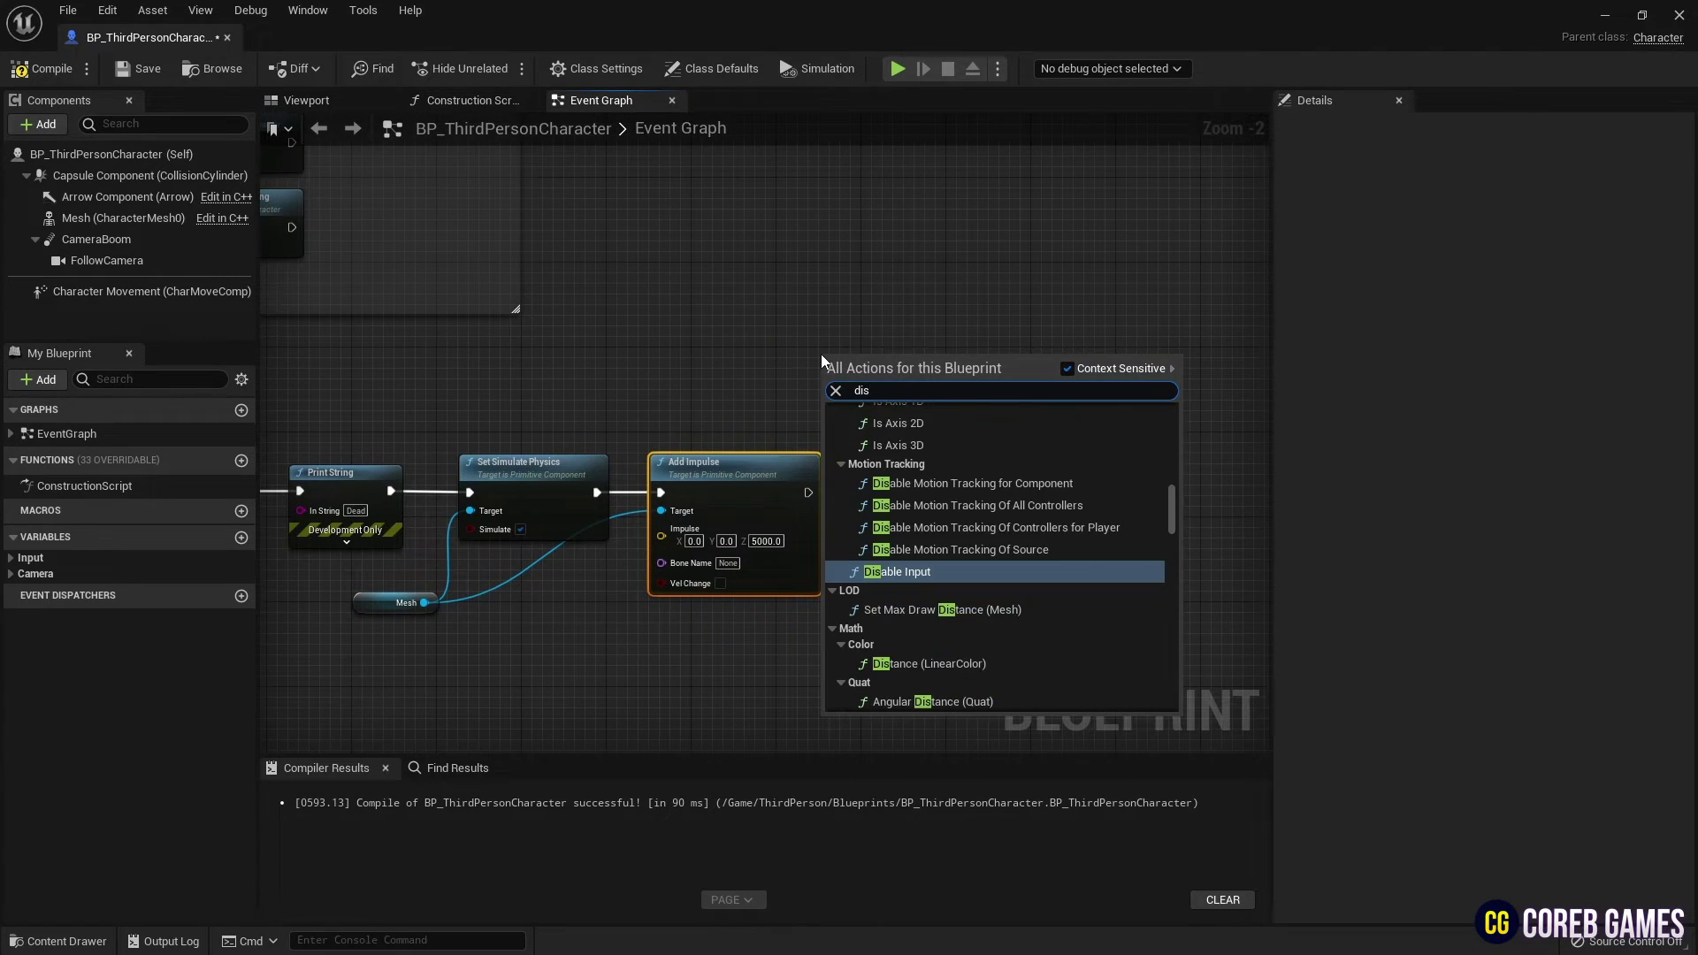
pyautogui.press('Down')
pyautogui.press('Return')
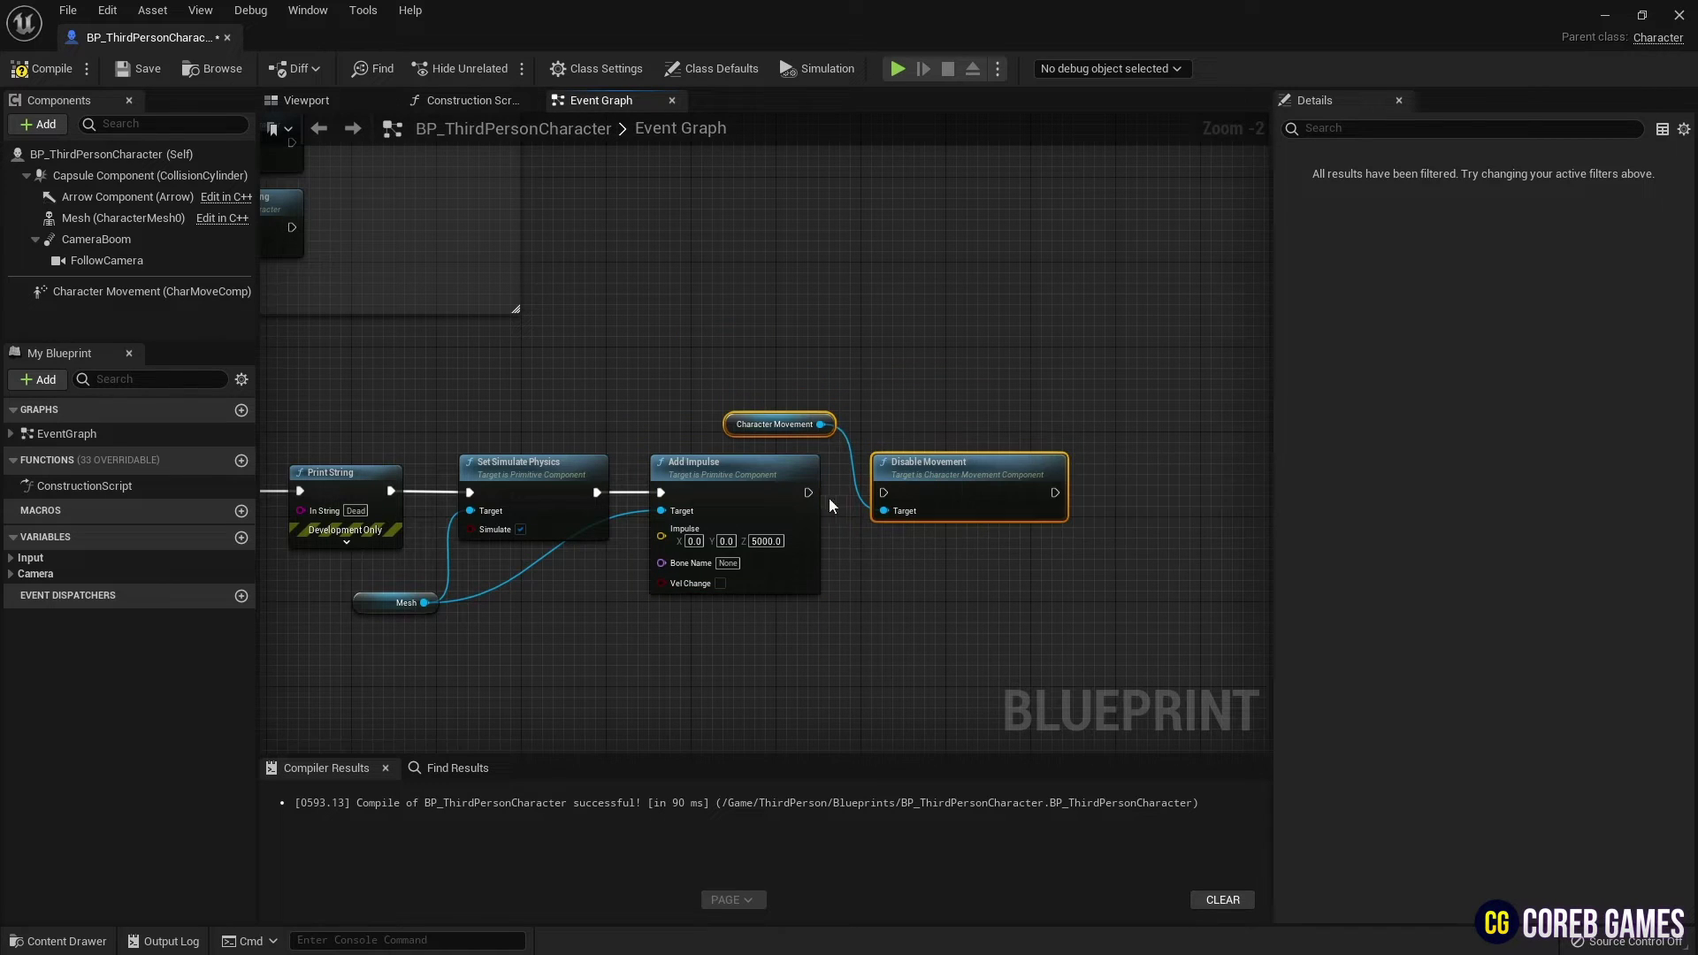
pyautogui.moveTo(808, 493); pyautogui.dragTo(882, 471)
pyautogui.moveTo(913, 523)
pyautogui.mouseDown(button='right')
pyautogui.moveTo(862, 426)
pyautogui.moveTo(800, 434)
pyautogui.mouseUp(button='right')
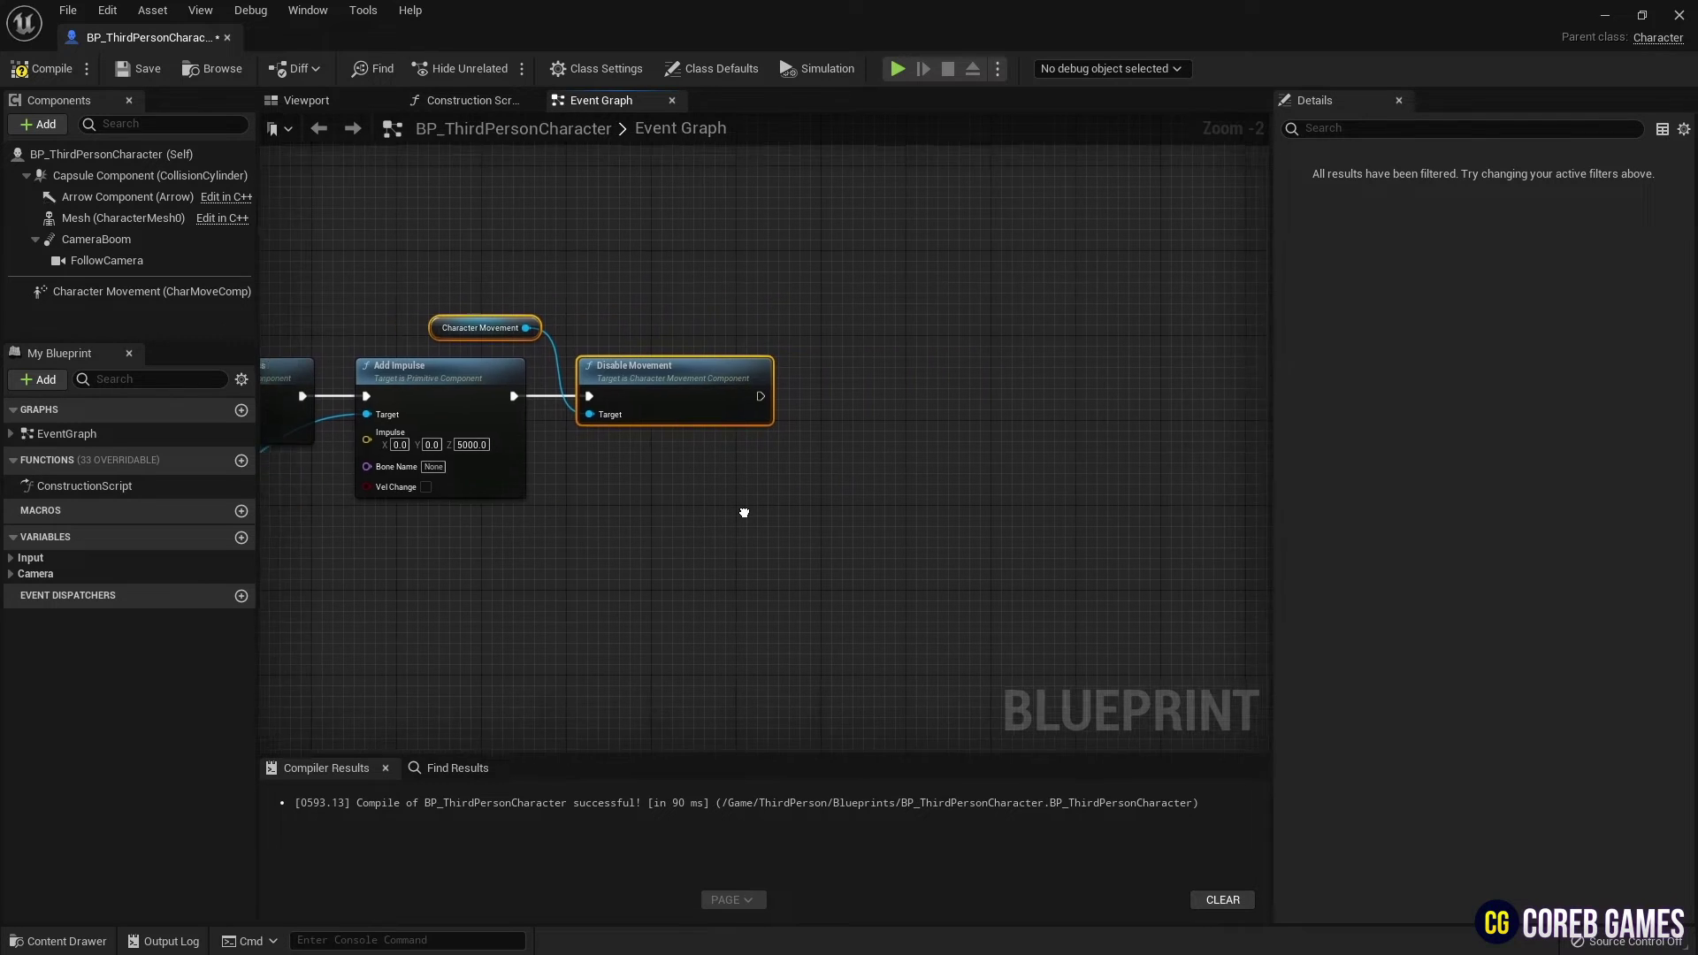
# - Add a 4-second Delay node chained after Disable Movement
pyautogui.rightClick(799, 434)
pyautogui.write('dela')
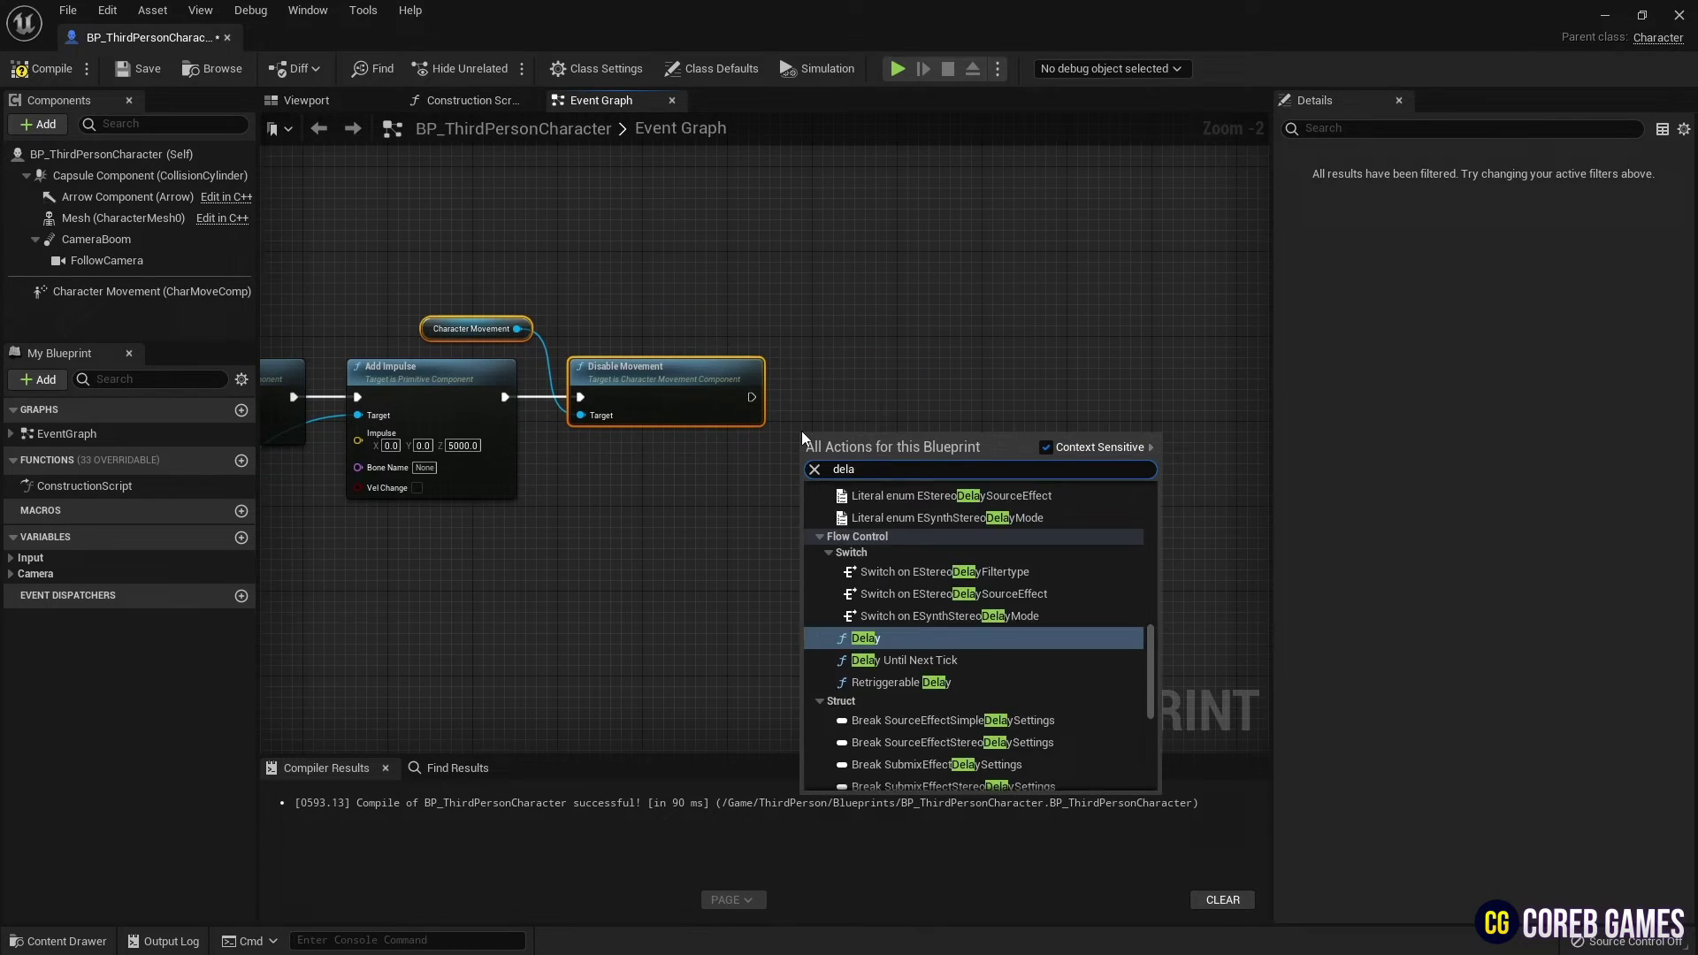
pyautogui.press('Return')
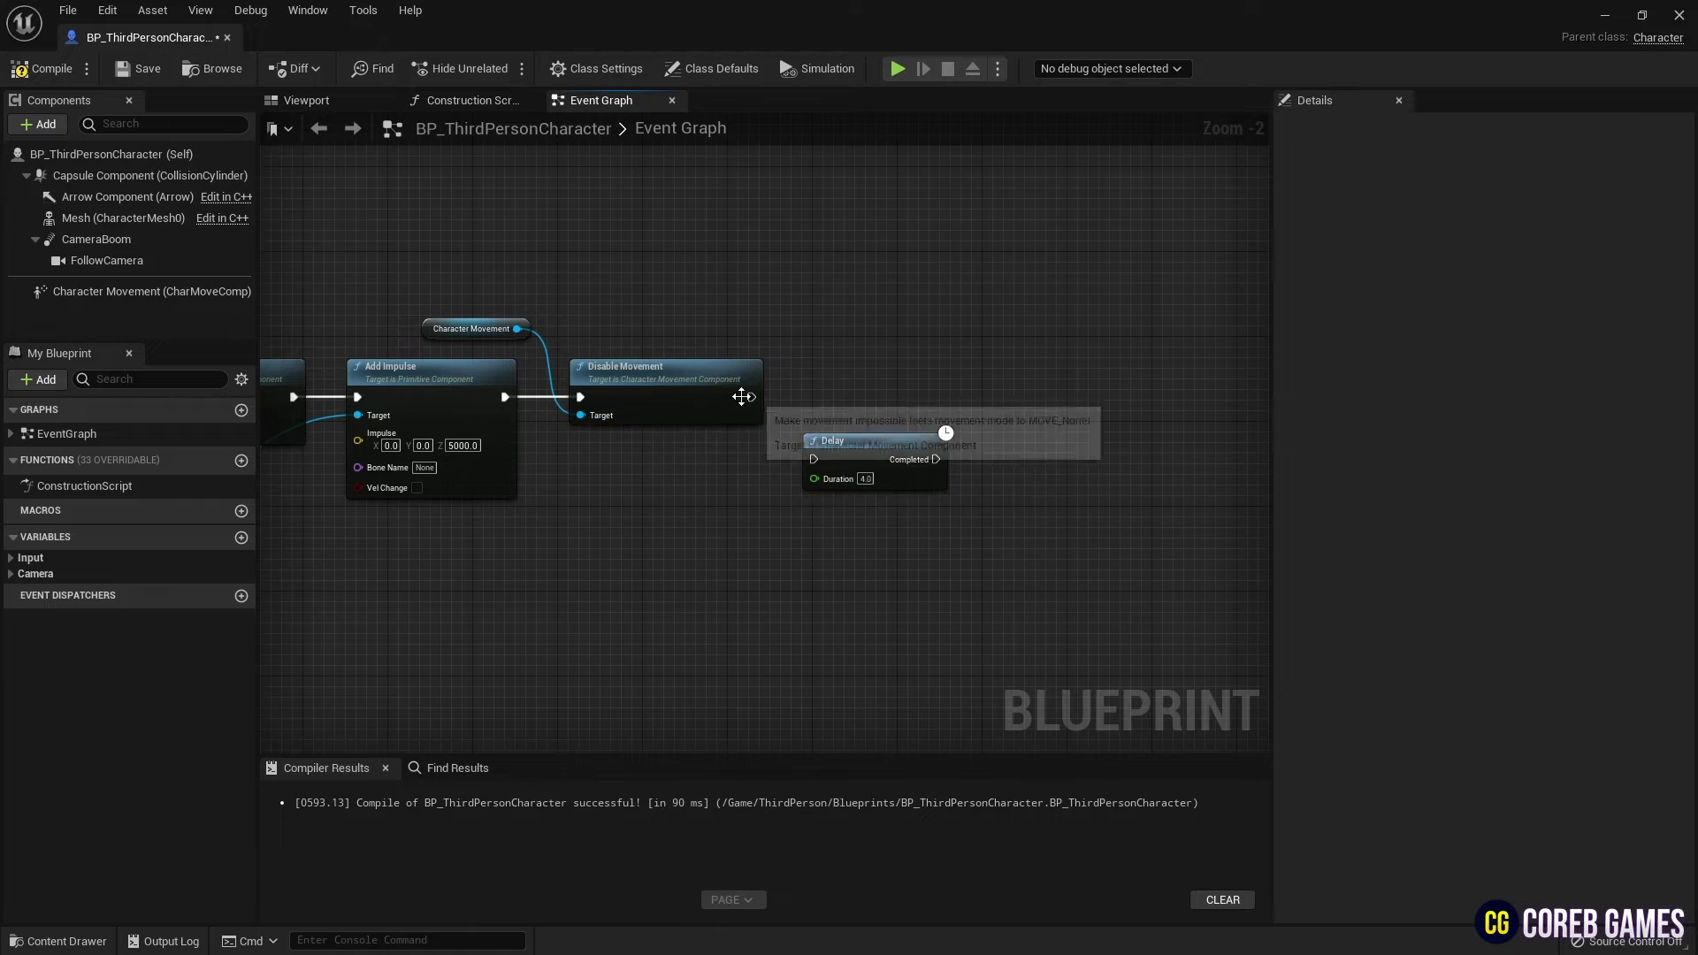
pyautogui.moveTo(742, 397)
pyautogui.mouseDown()
pyautogui.moveTo(813, 460)
pyautogui.moveTo(662, 464)
pyautogui.mouseUp()
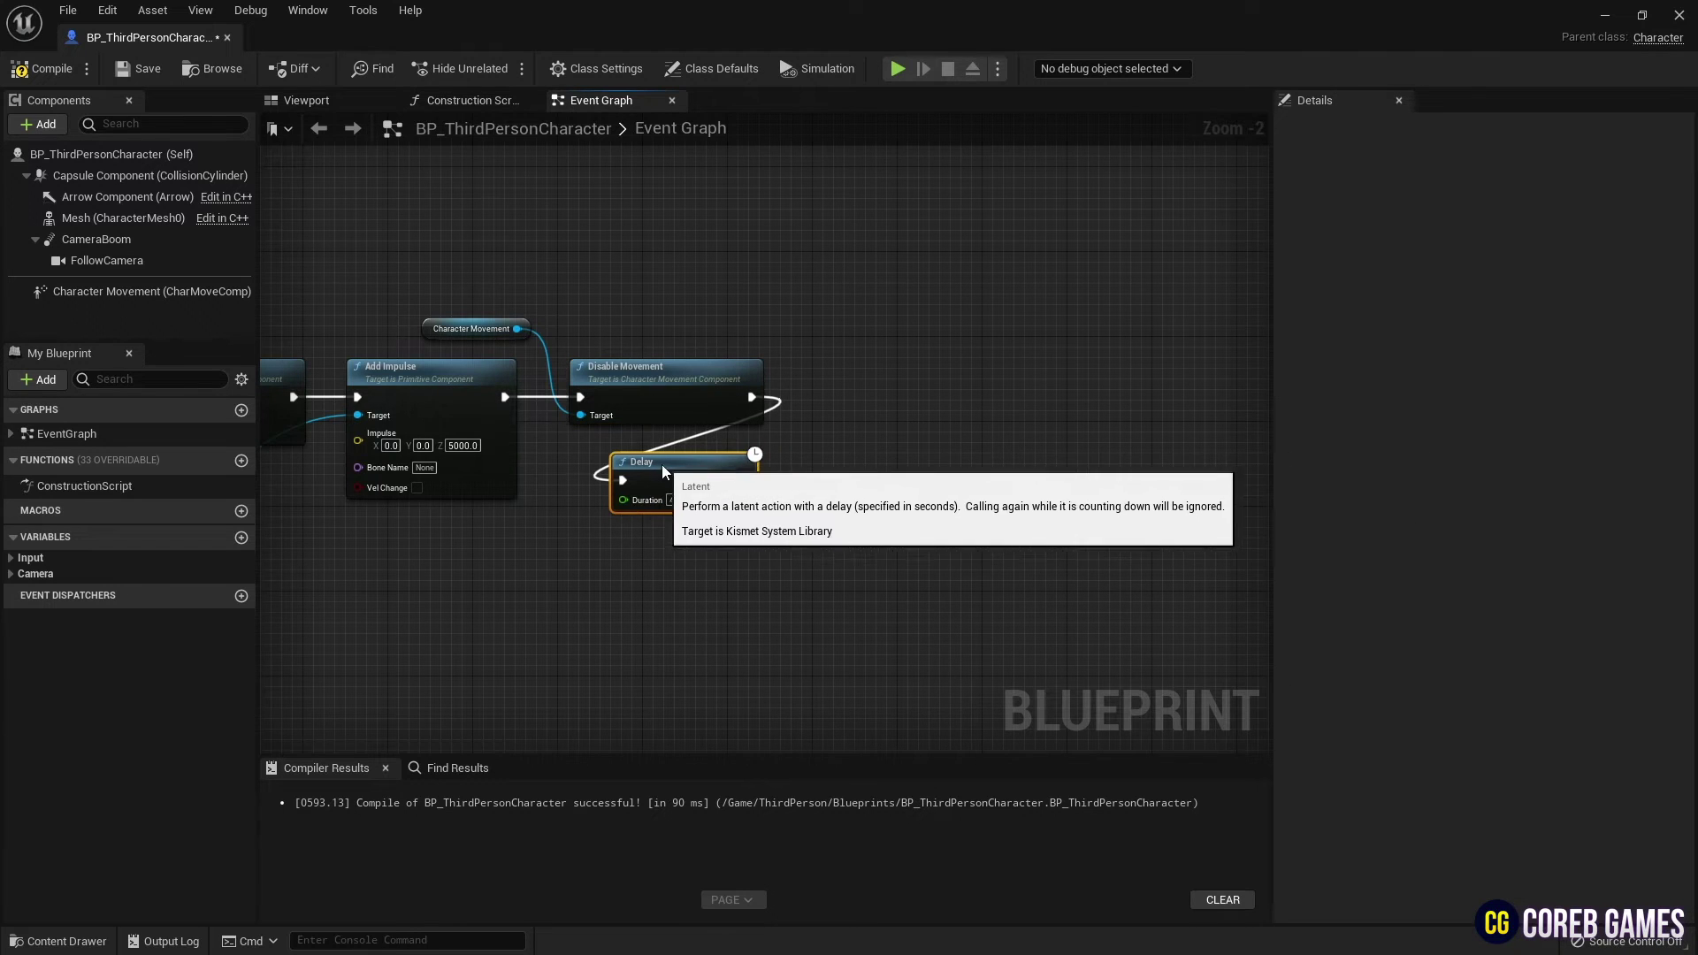
# - Add an Open Level node after the Delay with Level Name 'ThirdPersonMap'
pyautogui.rightClick(846, 418)
pyautogui.write('open')
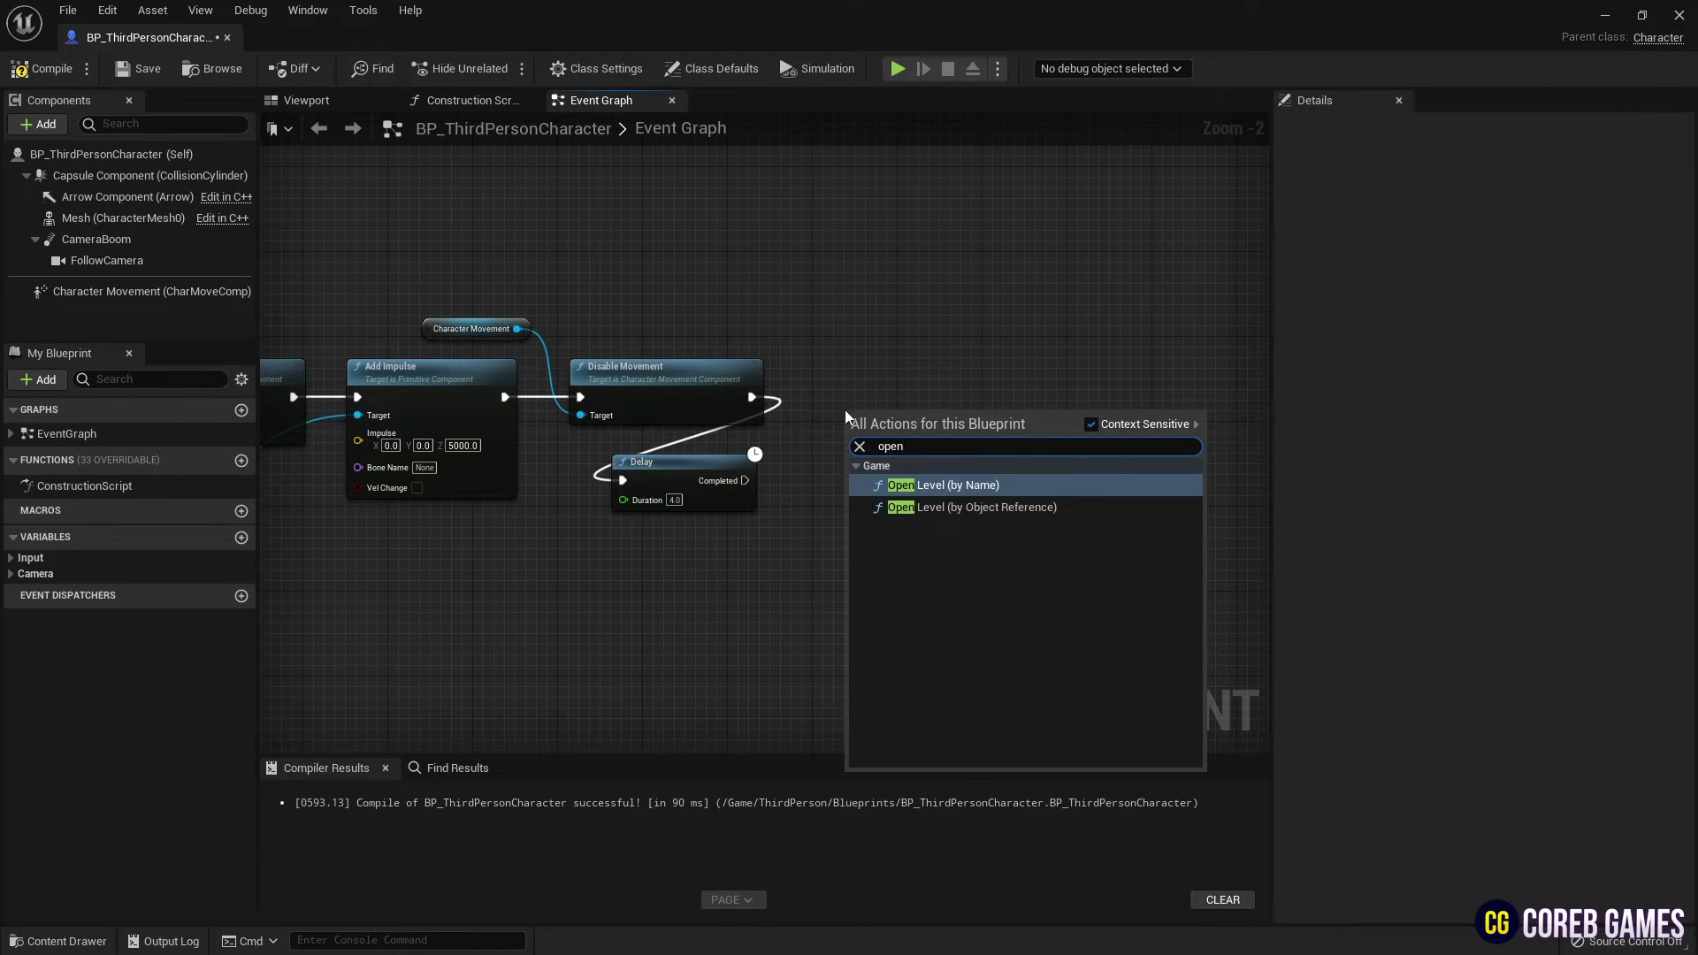
pyautogui.press('Return')
pyautogui.moveTo(893, 461); pyautogui.dragTo(856, 514)
pyautogui.scroll(2, 883, 485)
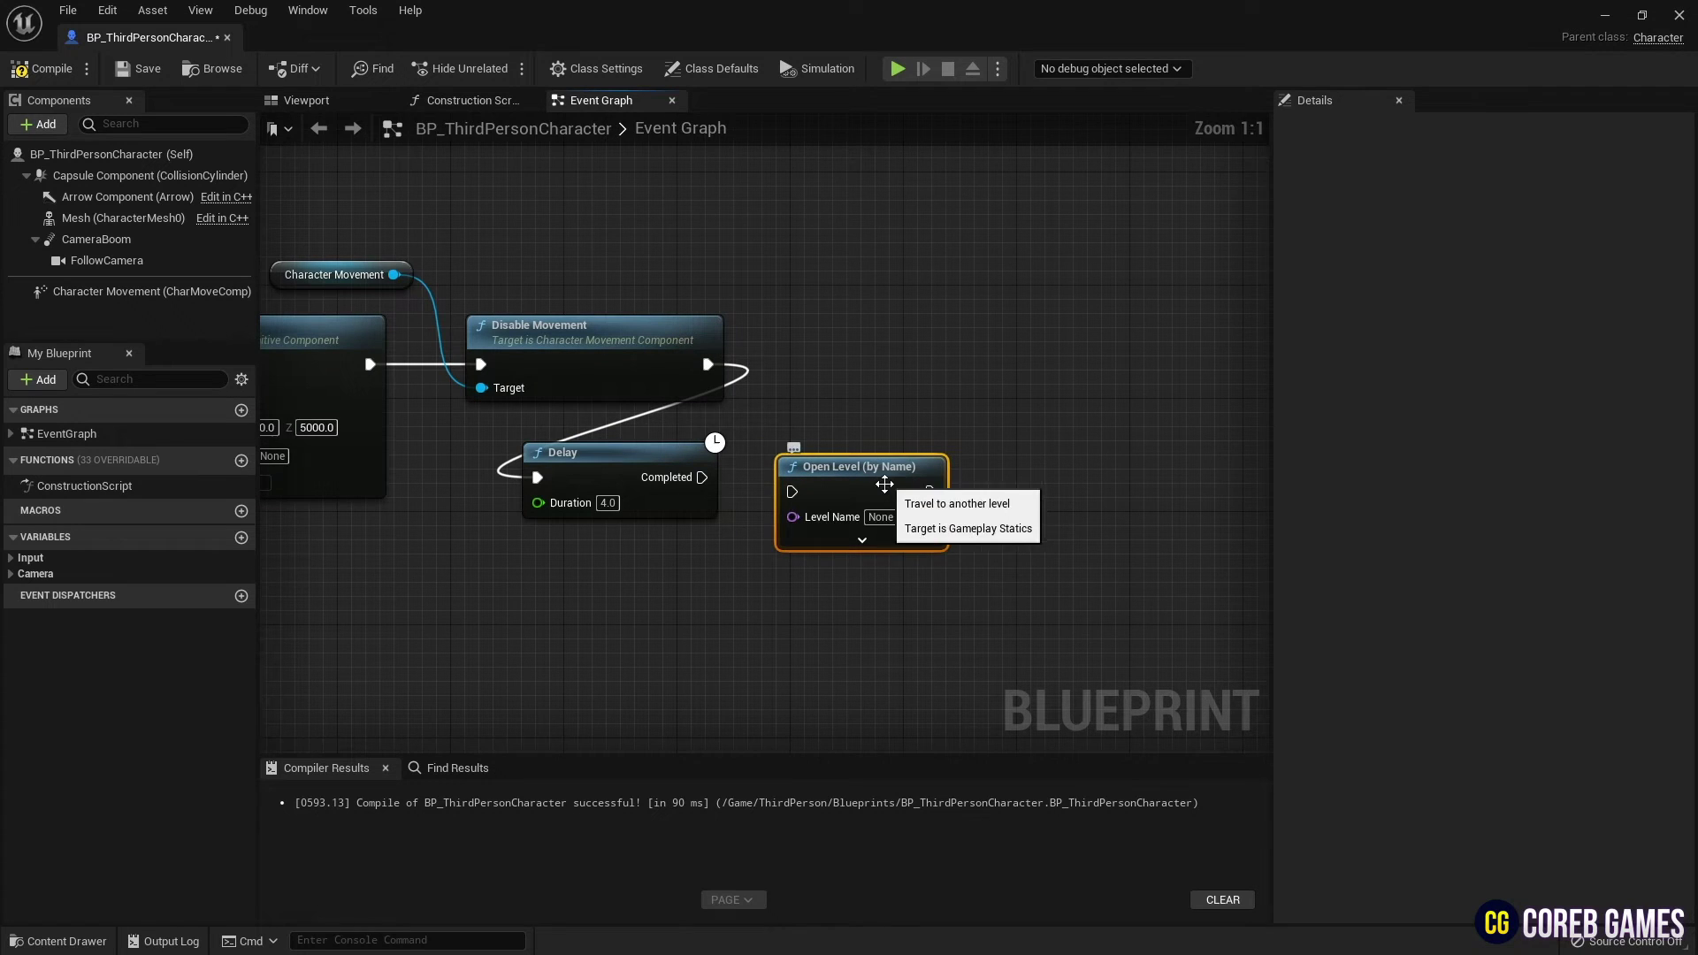
pyautogui.click(881, 516)
pyautogui.write('T')
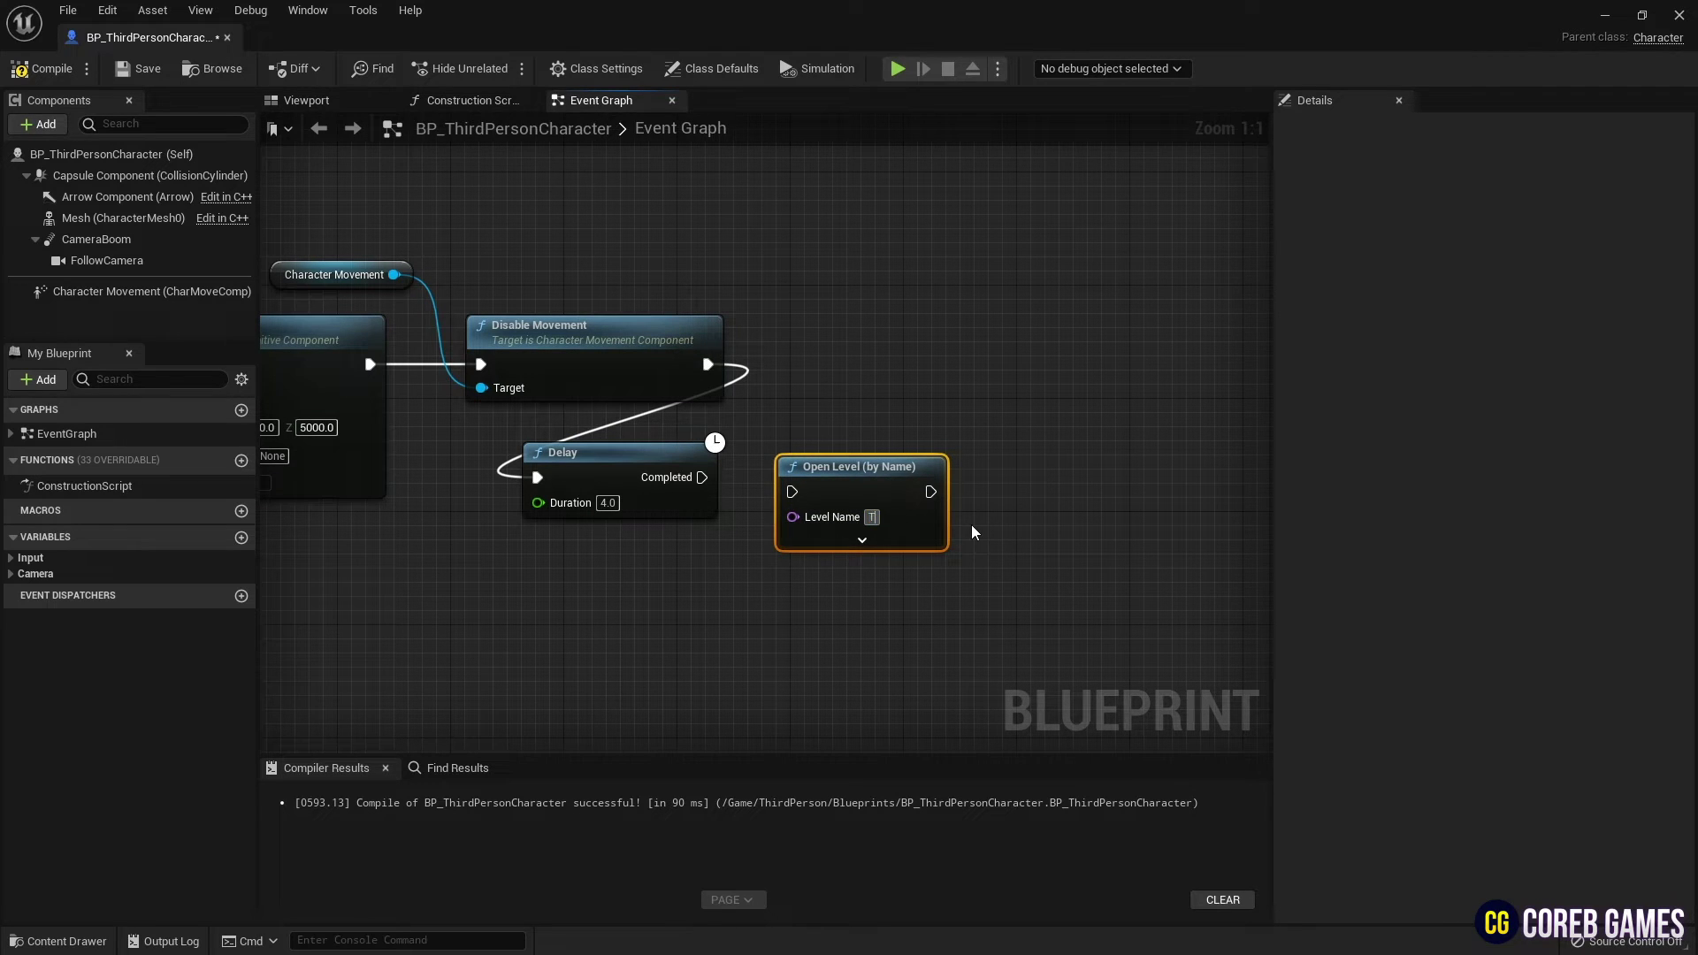
pyautogui.write('hirdPer')
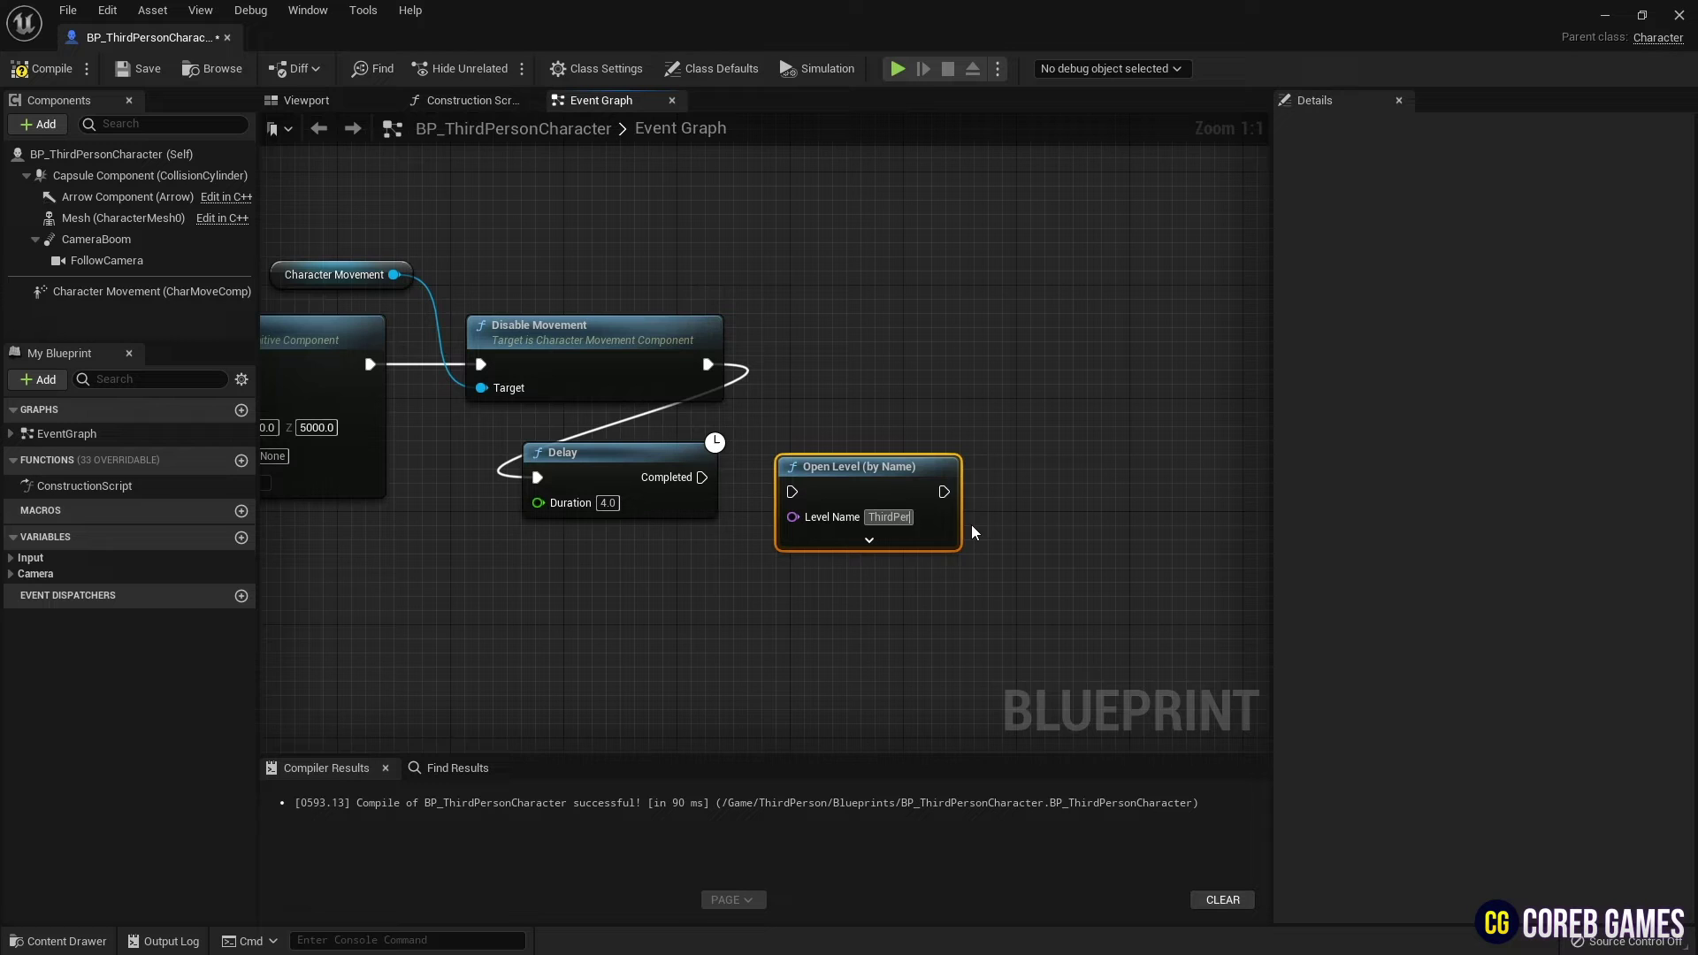
pyautogui.write('son')
pyautogui.press('Return')
pyautogui.write('Map')
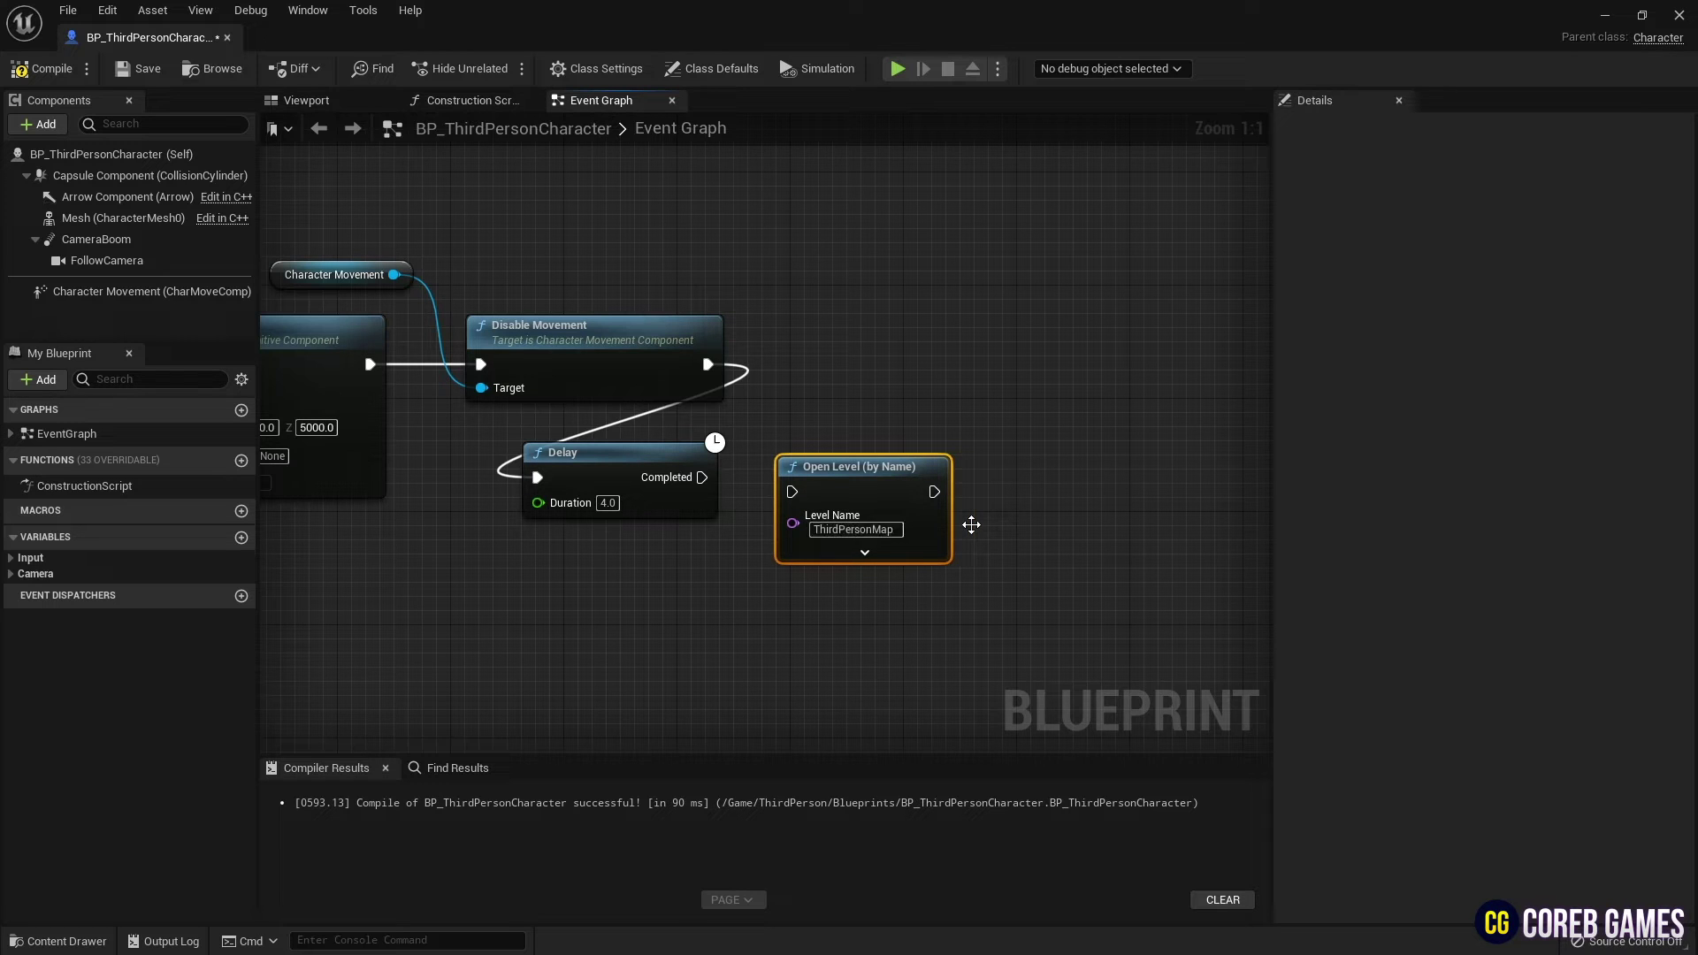
pyautogui.scroll(-1, 835, 460)
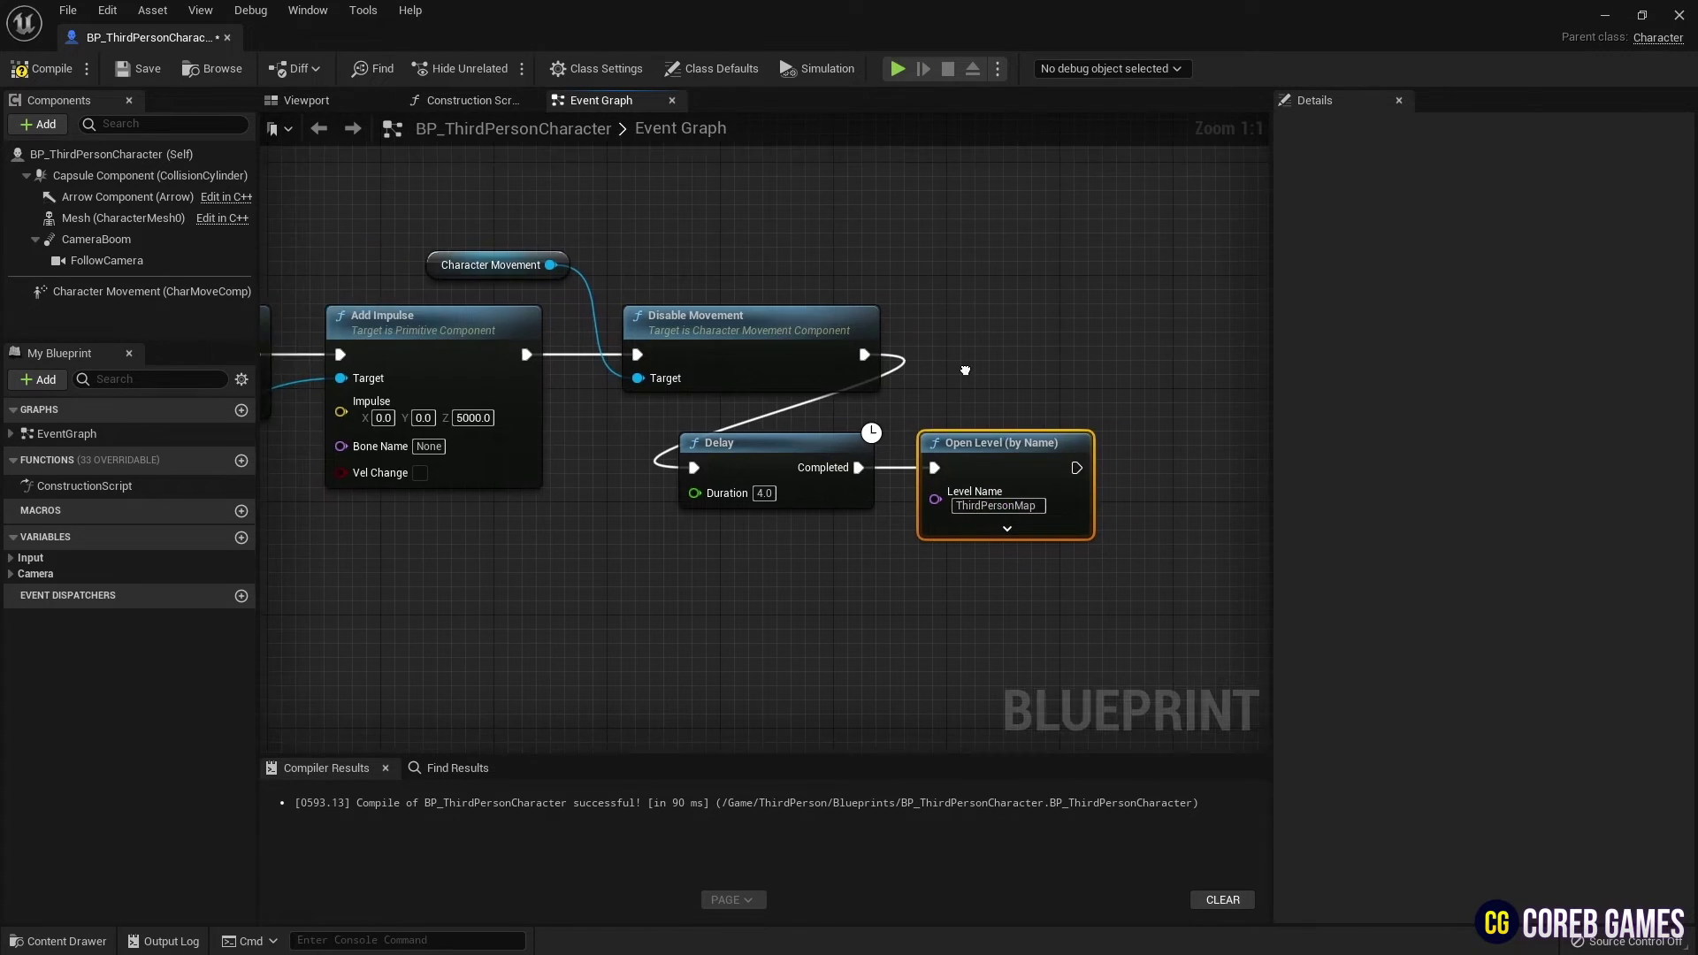
pyautogui.scroll(-1, 1002, 381)
# - Recompile the character Blueprint and close its editor
pyautogui.moveTo(1004, 381); pyautogui.dragTo(1166, 376, button='right')
pyautogui.scroll(-2, 1167, 375)
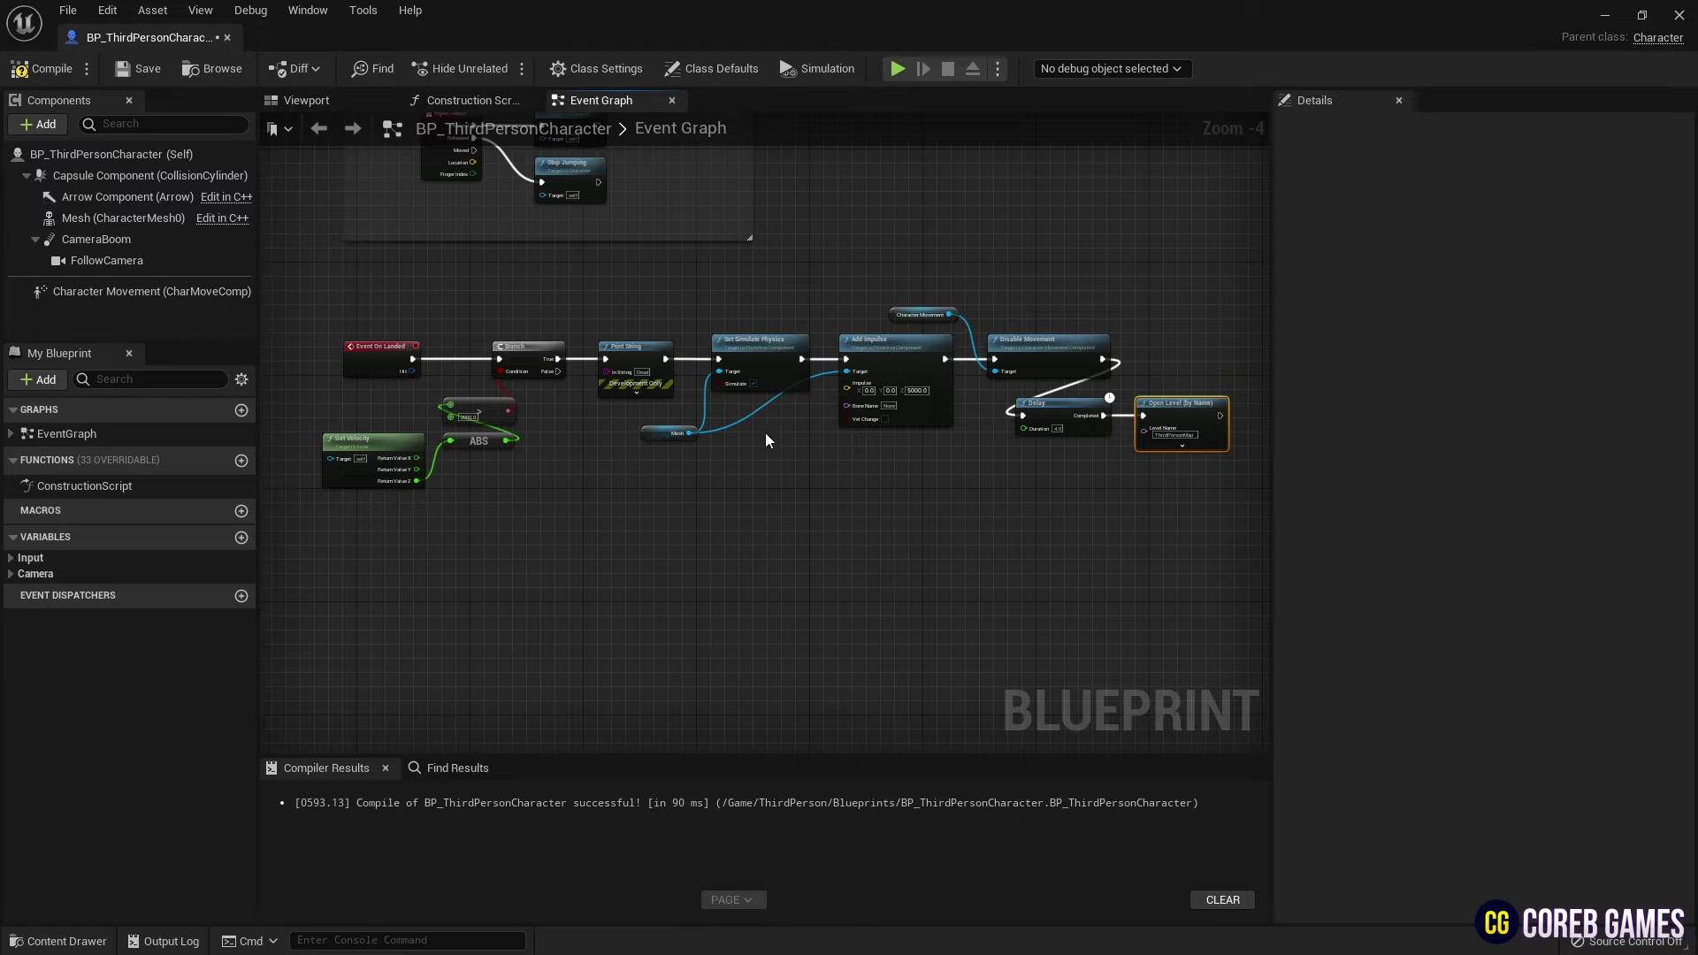
pyautogui.click(44, 68)
pyautogui.click(226, 37)
pyautogui.moveTo(303, 187); pyautogui.dragTo(302, 187, button='right')
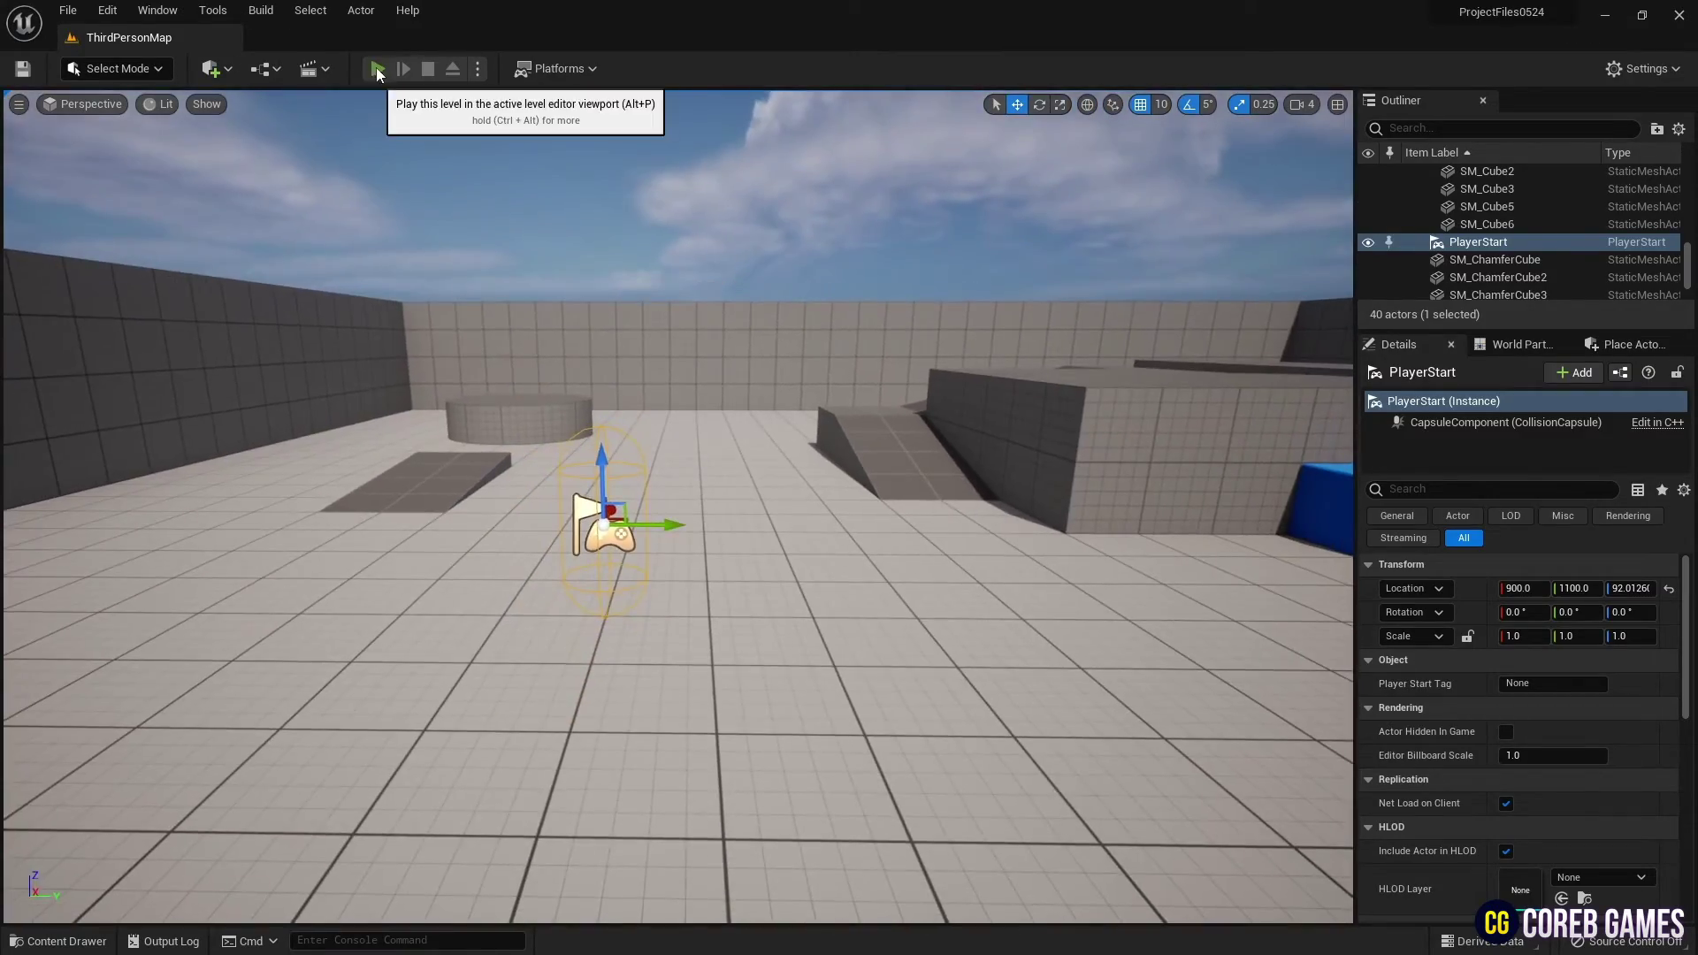
pyautogui.click(377, 67)
pyautogui.press('space')
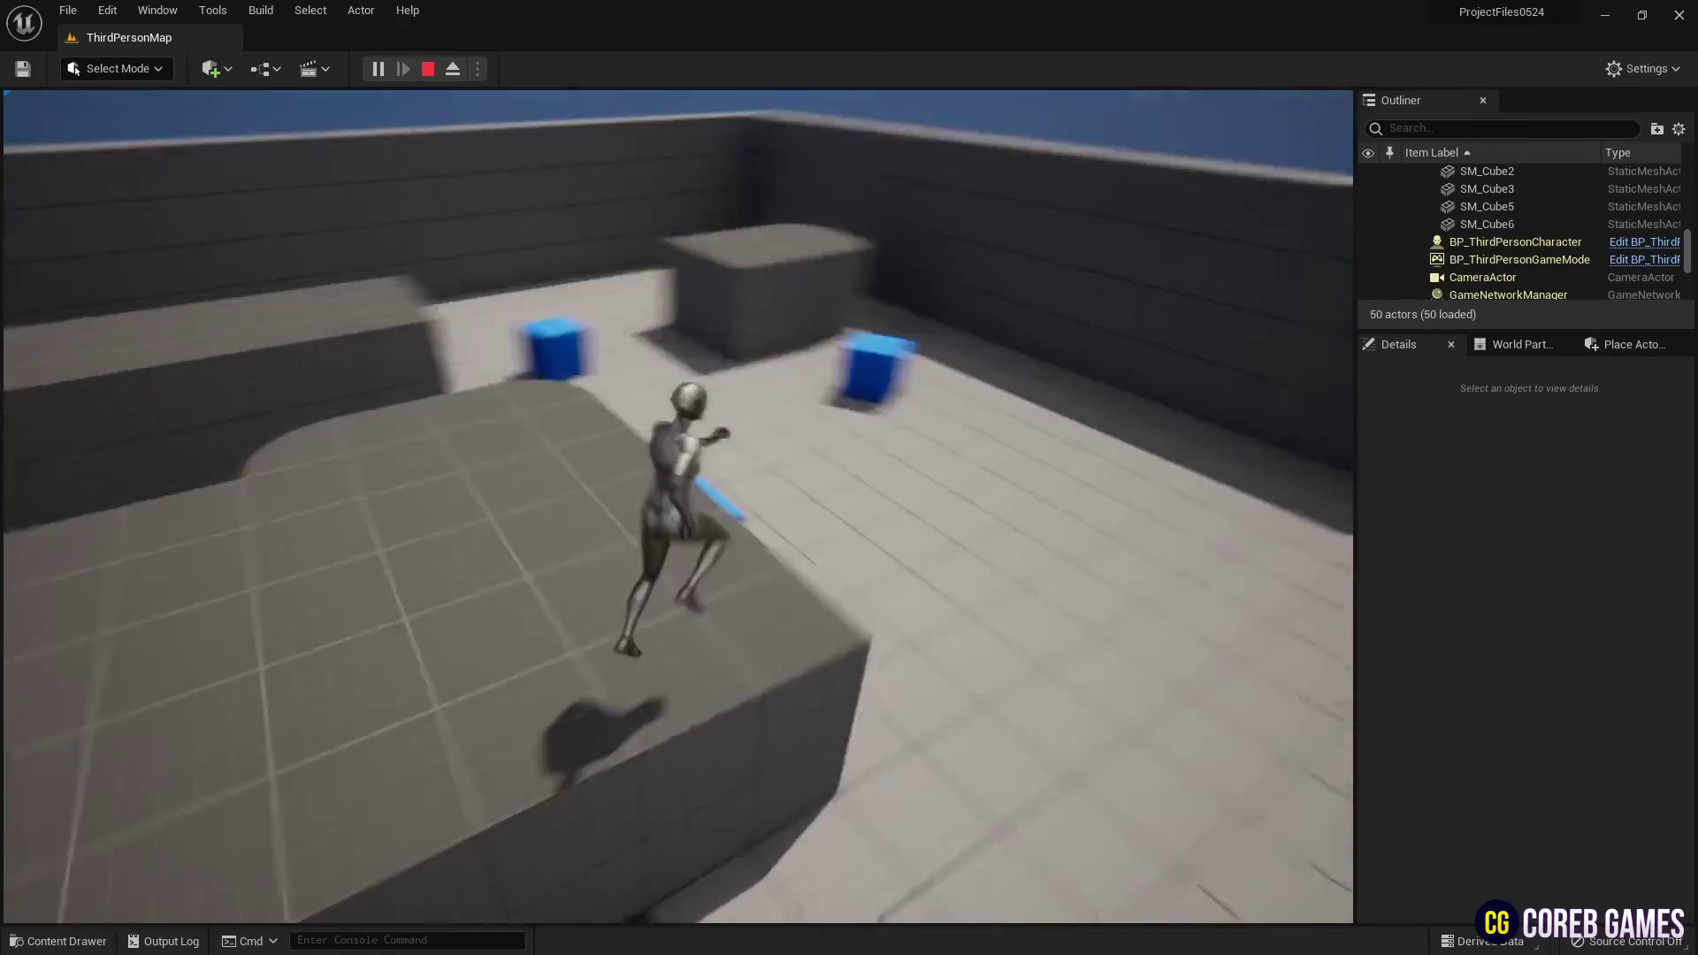
pyautogui.press('space')
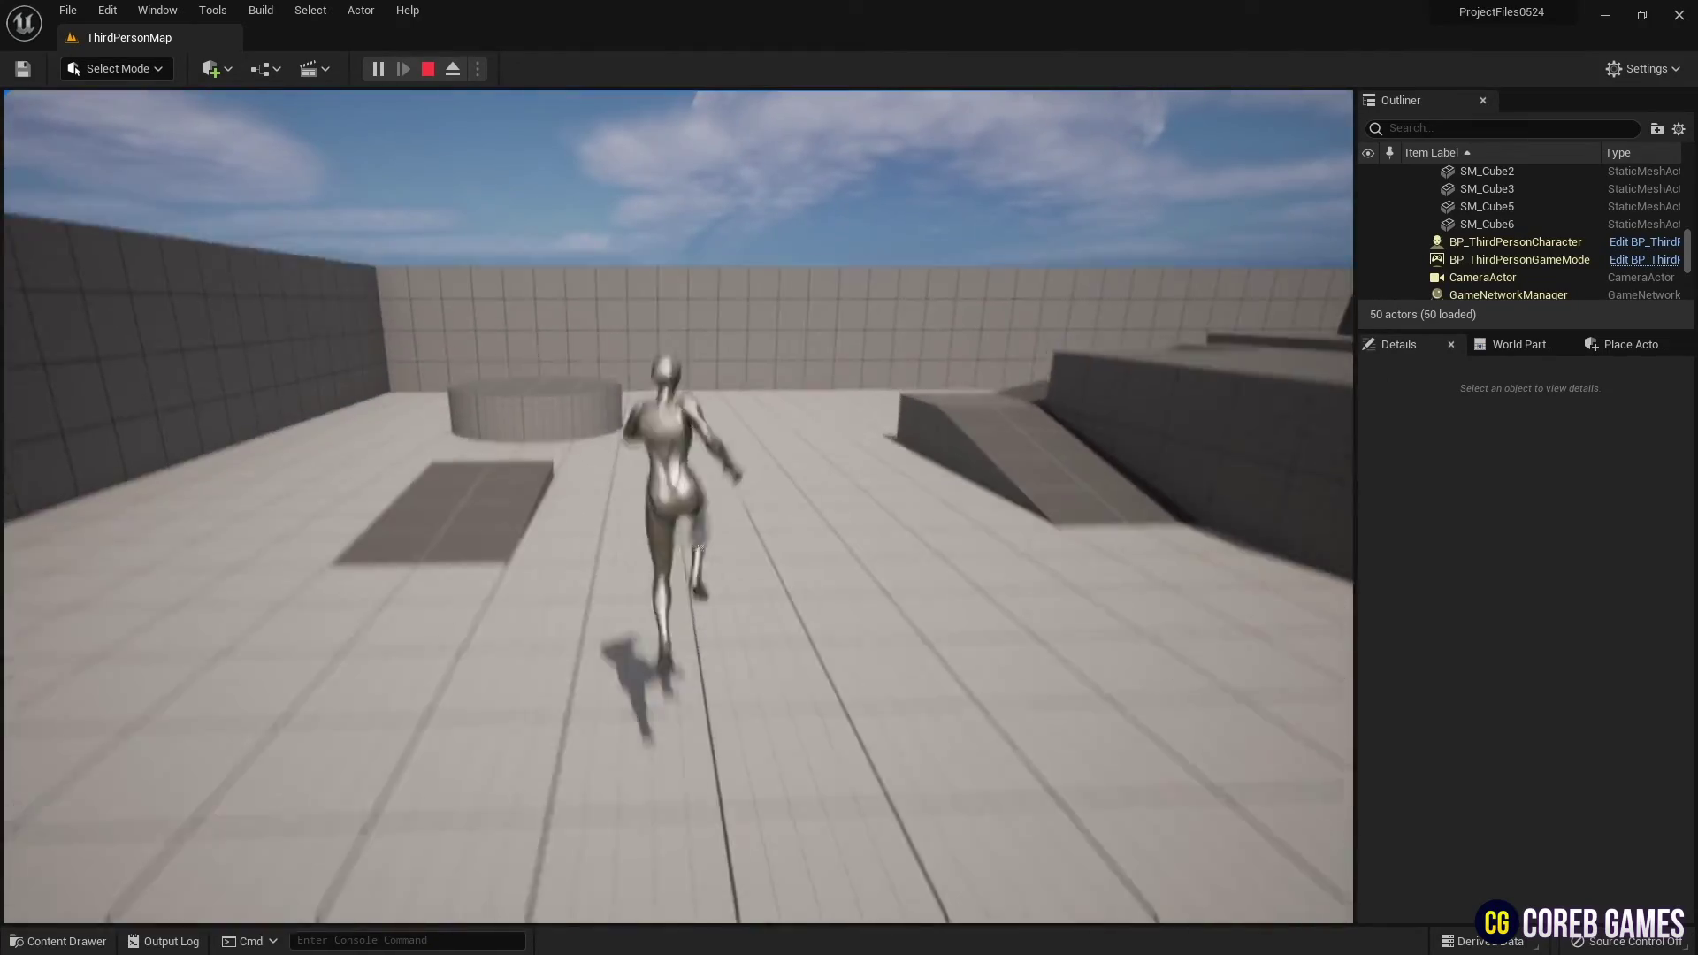
pyautogui.press('s')
pyautogui.press('Escape')
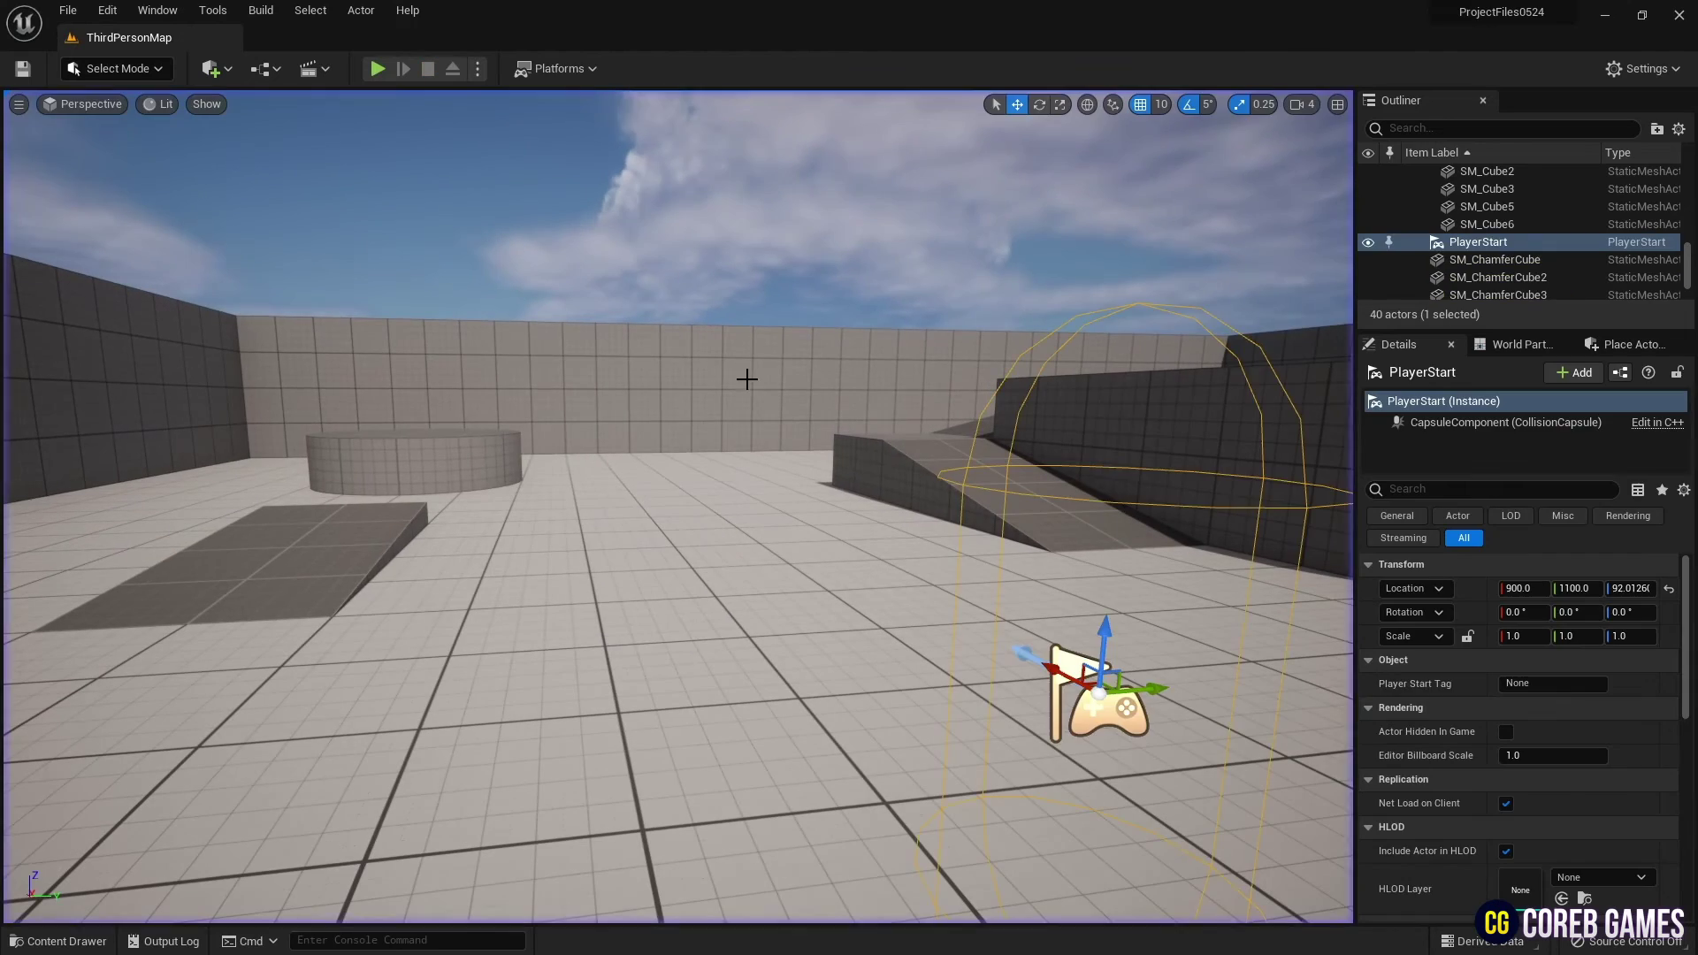
# - Place SM_Cube from LevelPrototyping/Meshes into the level
pyautogui.click(59, 941)
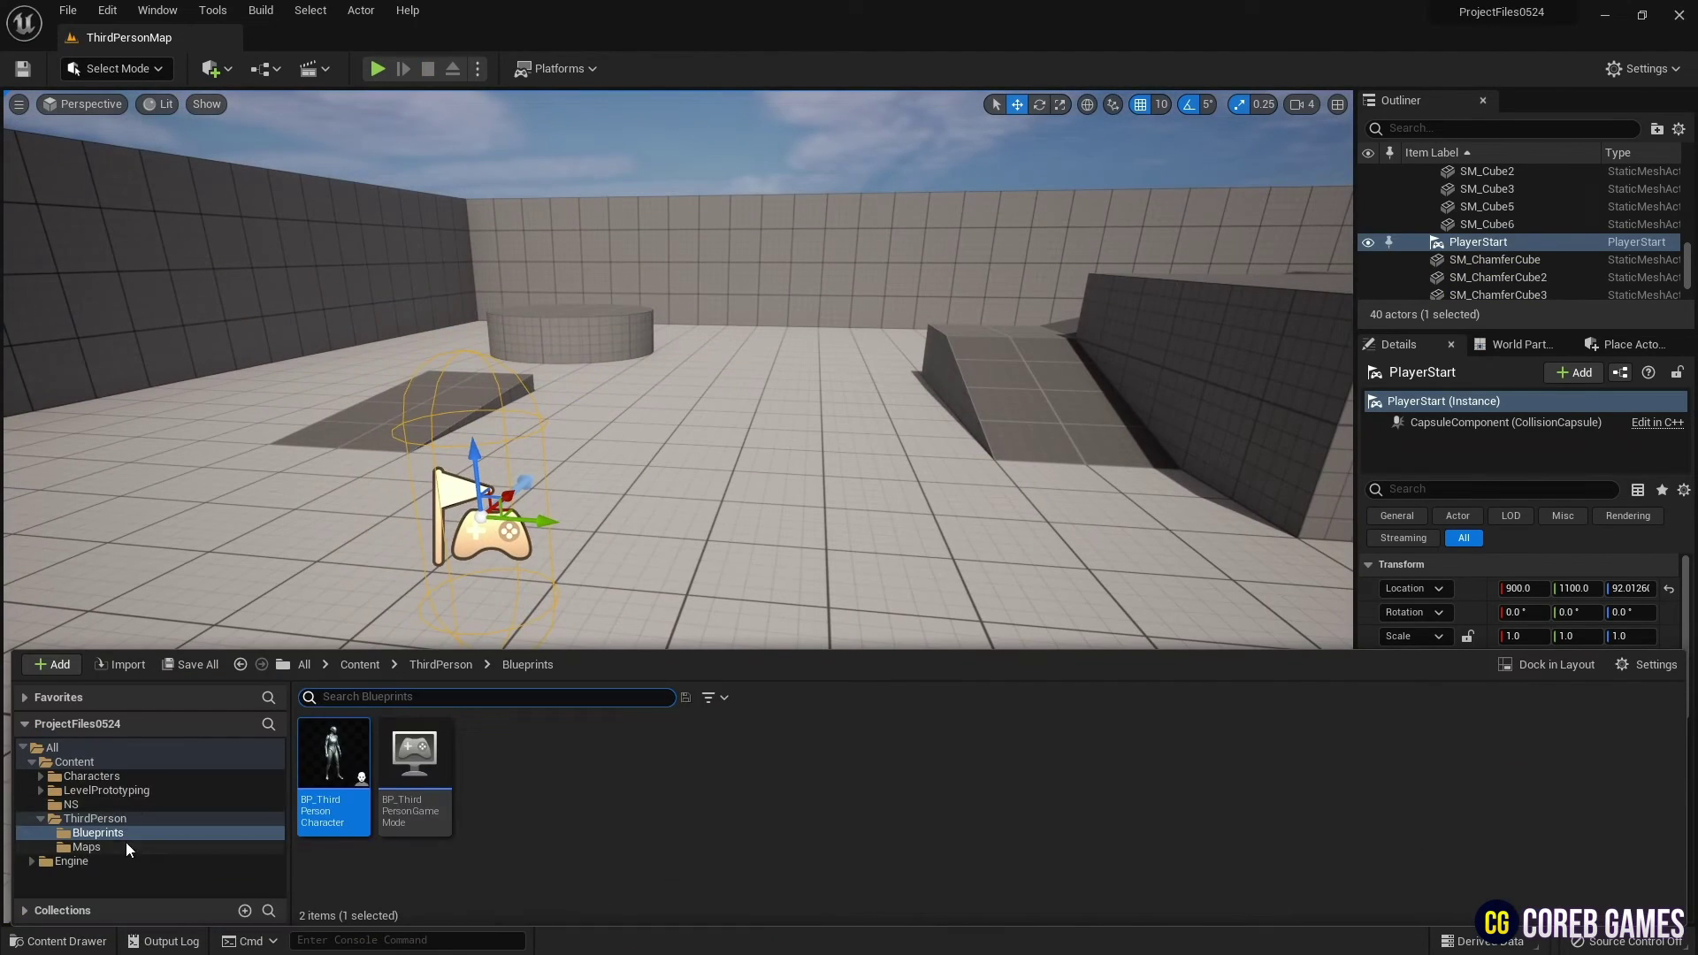
pyautogui.click(107, 789)
pyautogui.doubleClick(414, 764)
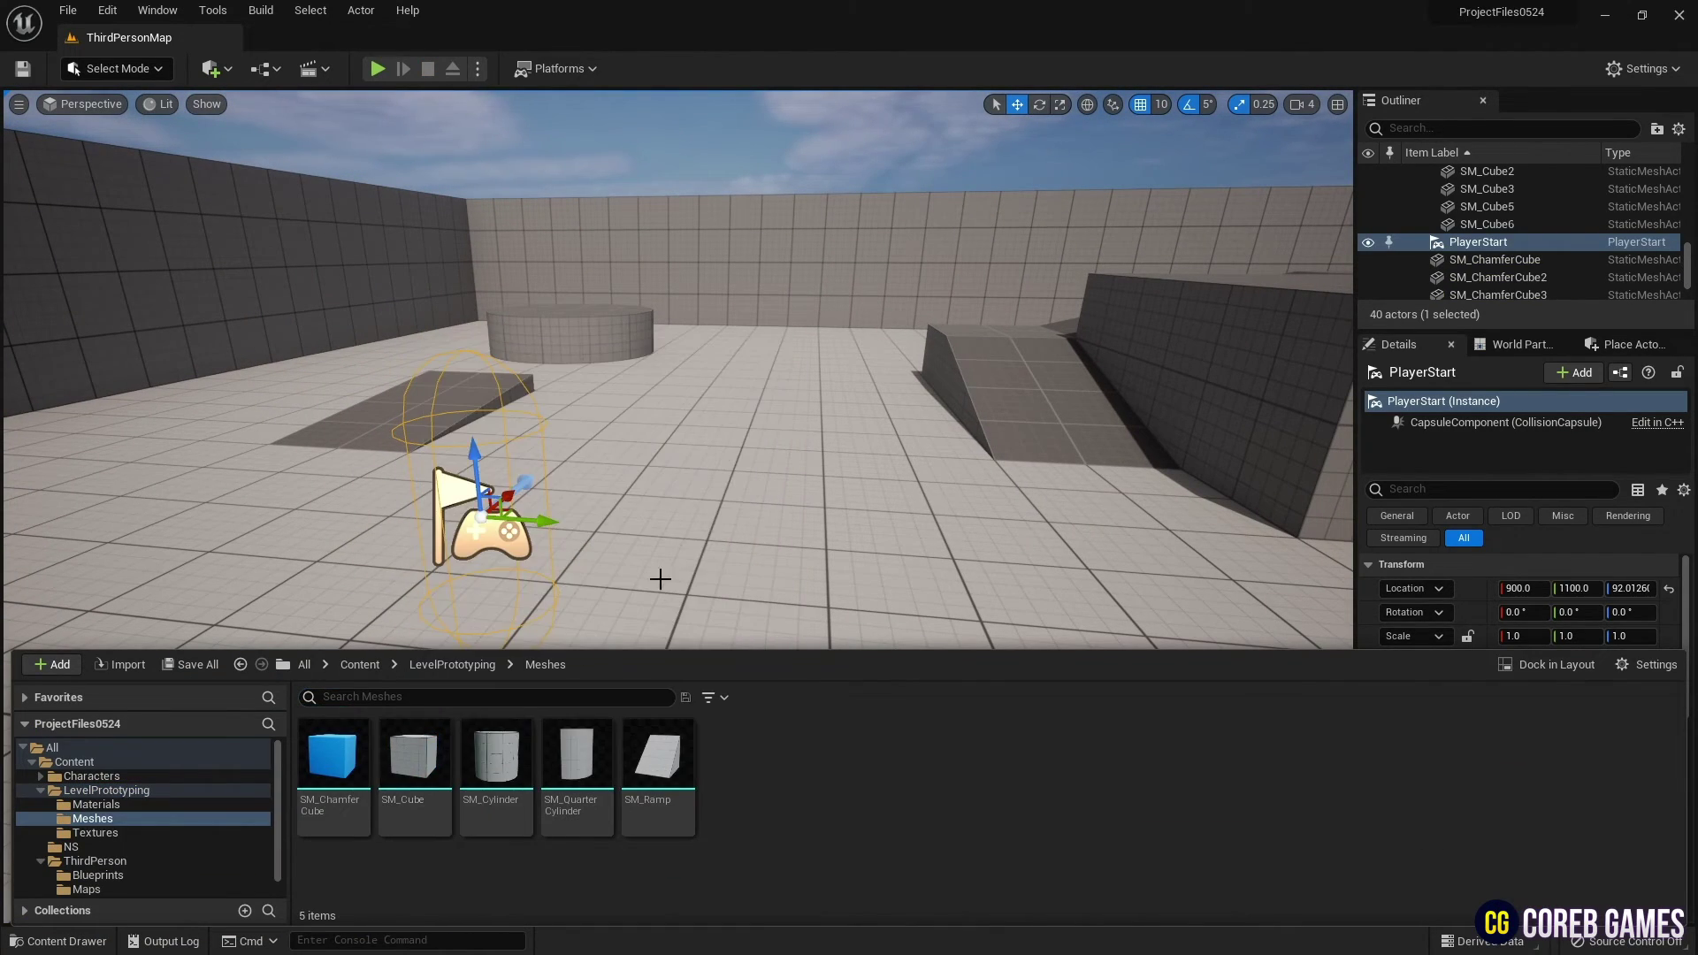
pyautogui.moveTo(415, 764); pyautogui.dragTo(836, 664)
pyautogui.moveTo(770, 634); pyautogui.dragTo(700, 598, button='right')
pyautogui.write('2')
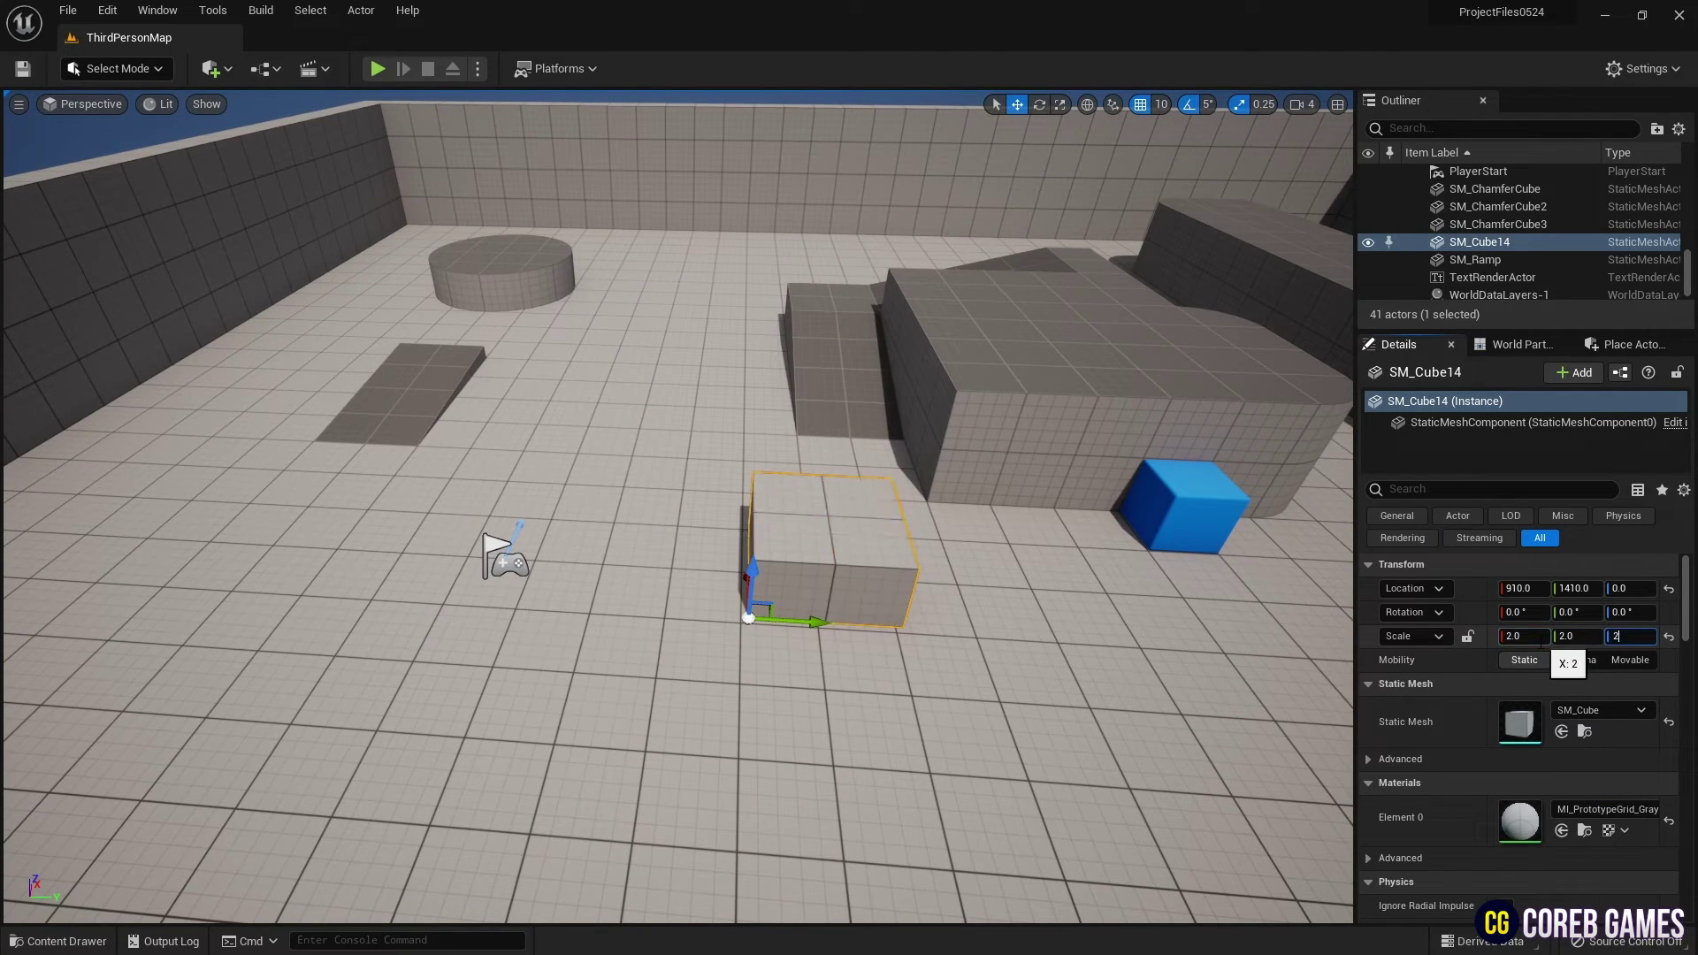
# - Scale the cube to 2, 2, 2 and move it to 650, 1500, 1240
pyautogui.press('Return')
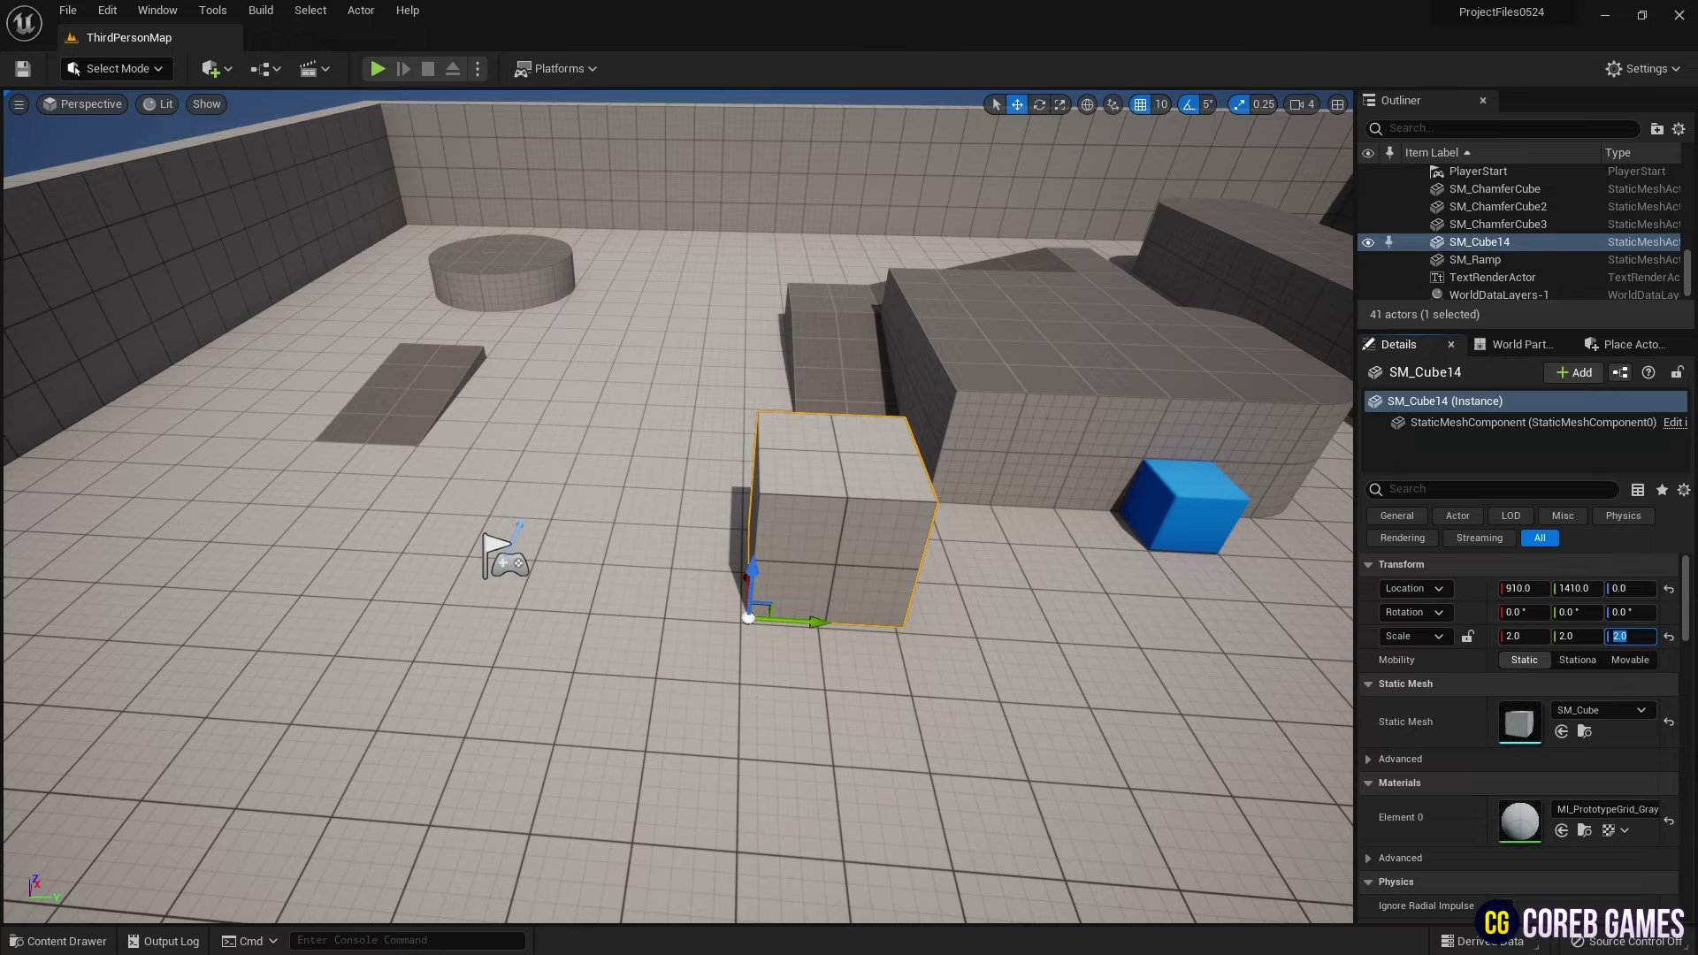
pyautogui.write('650')
pyautogui.press('Tab')
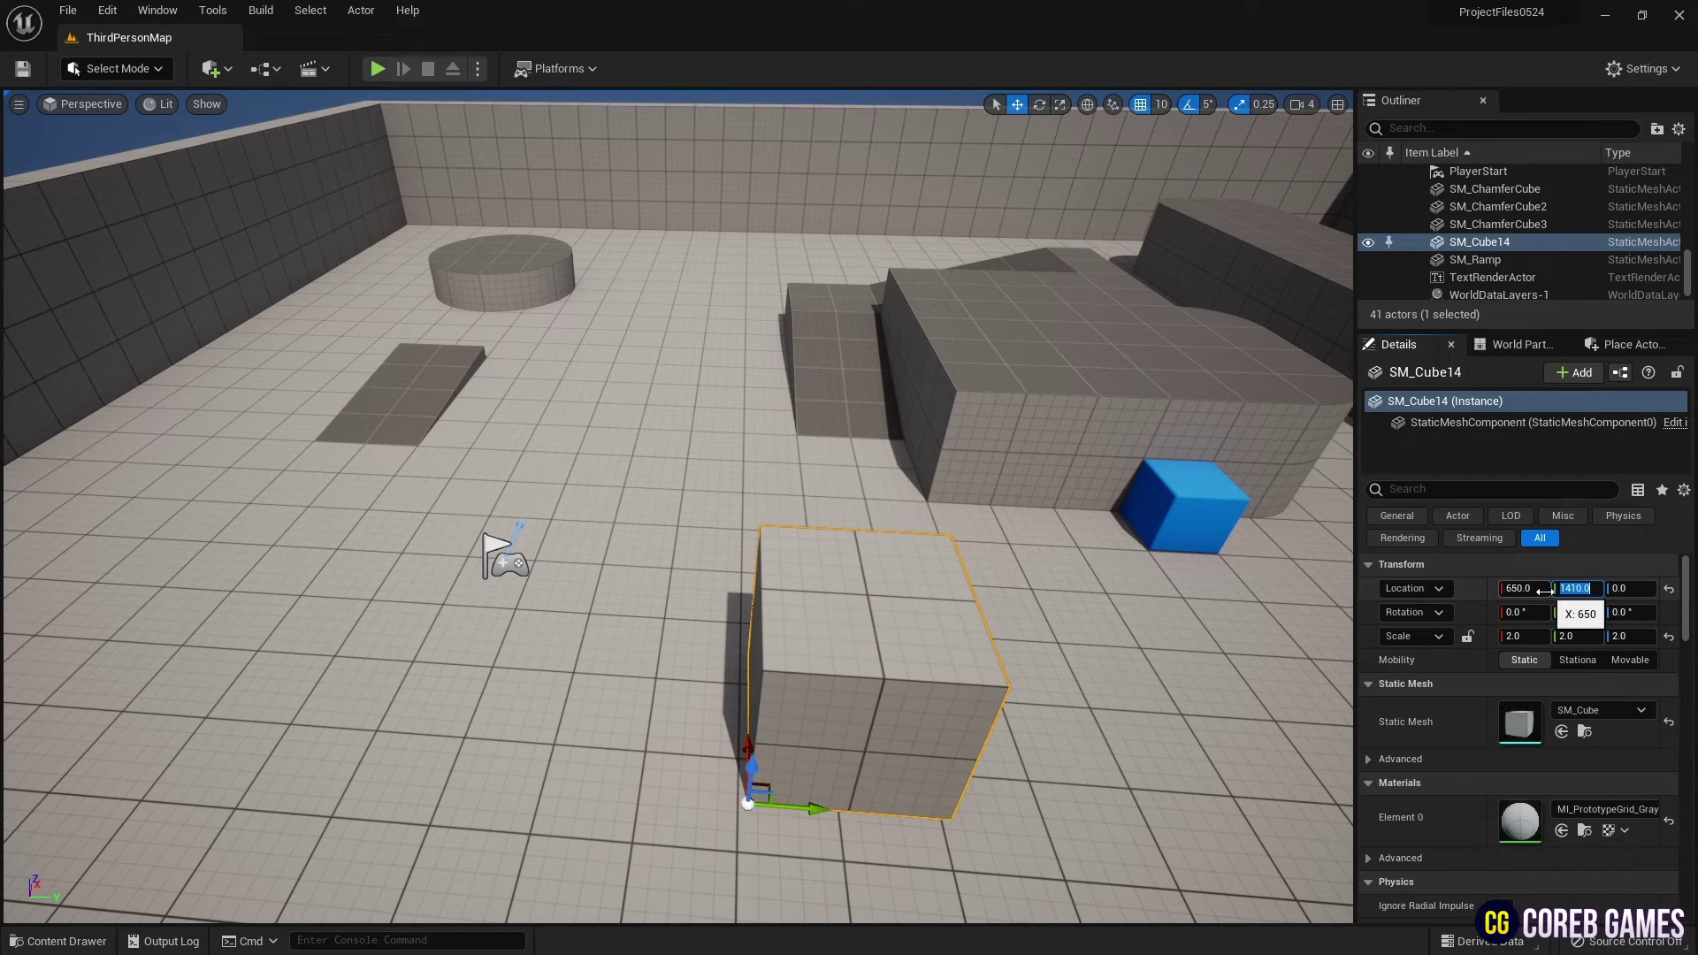
pyautogui.write('1500')
pyautogui.press('Return')
pyautogui.write('1250')
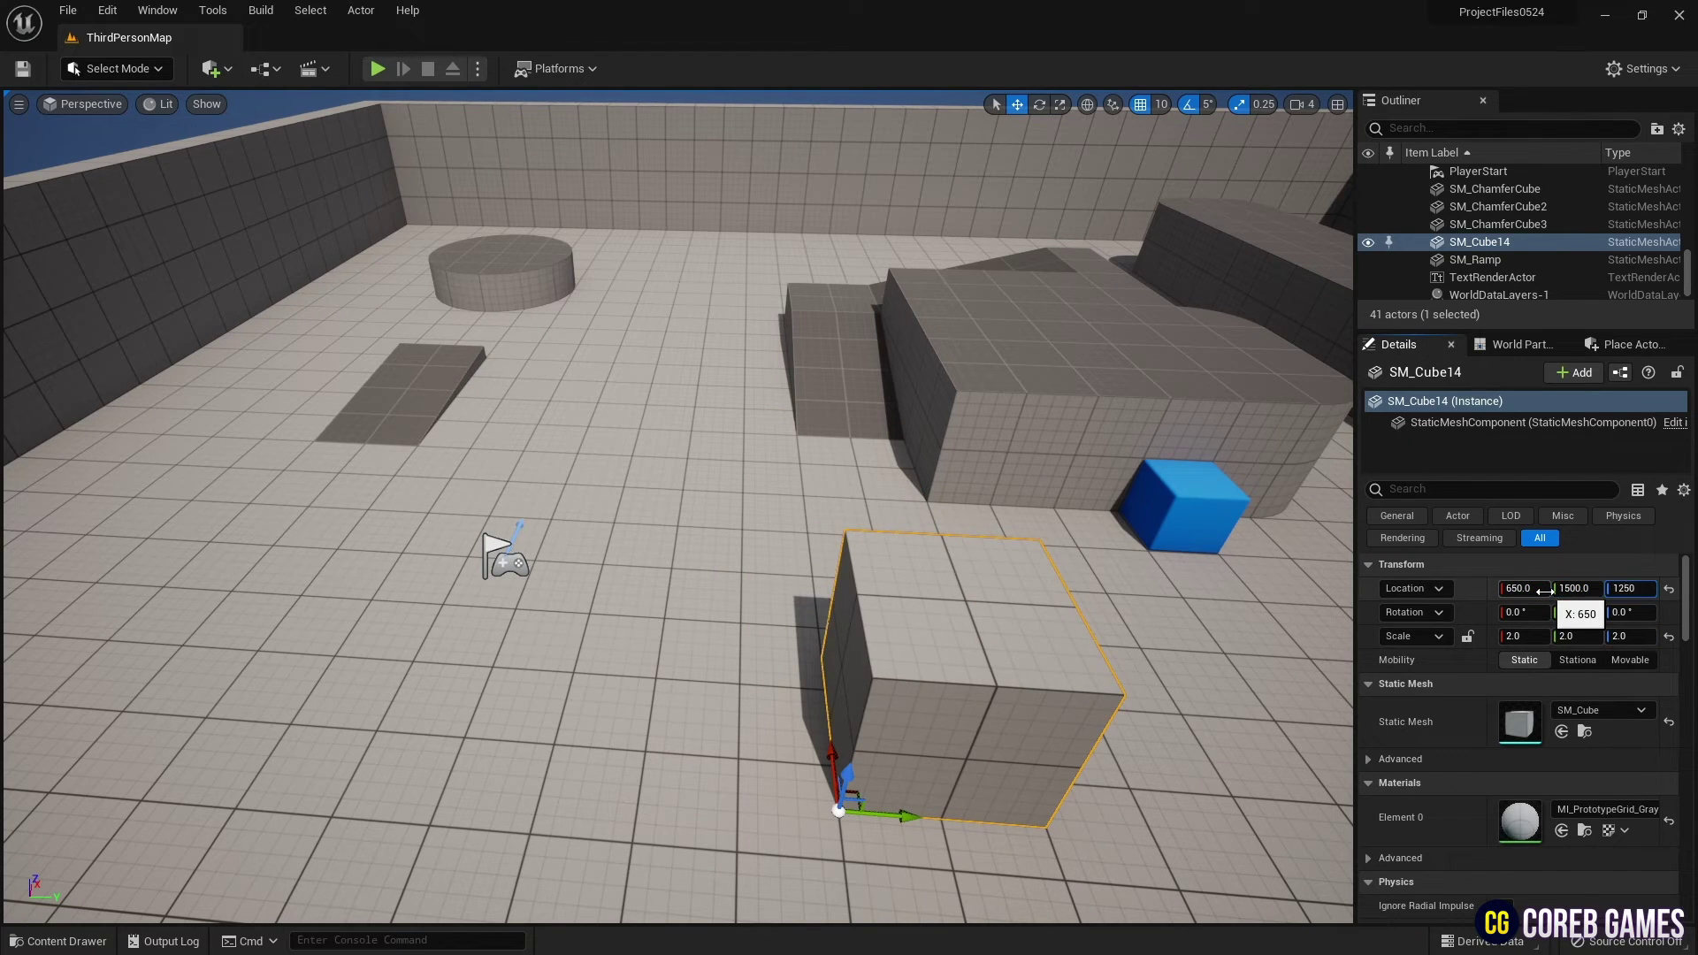
pyautogui.press('Return')
pyautogui.press('f')
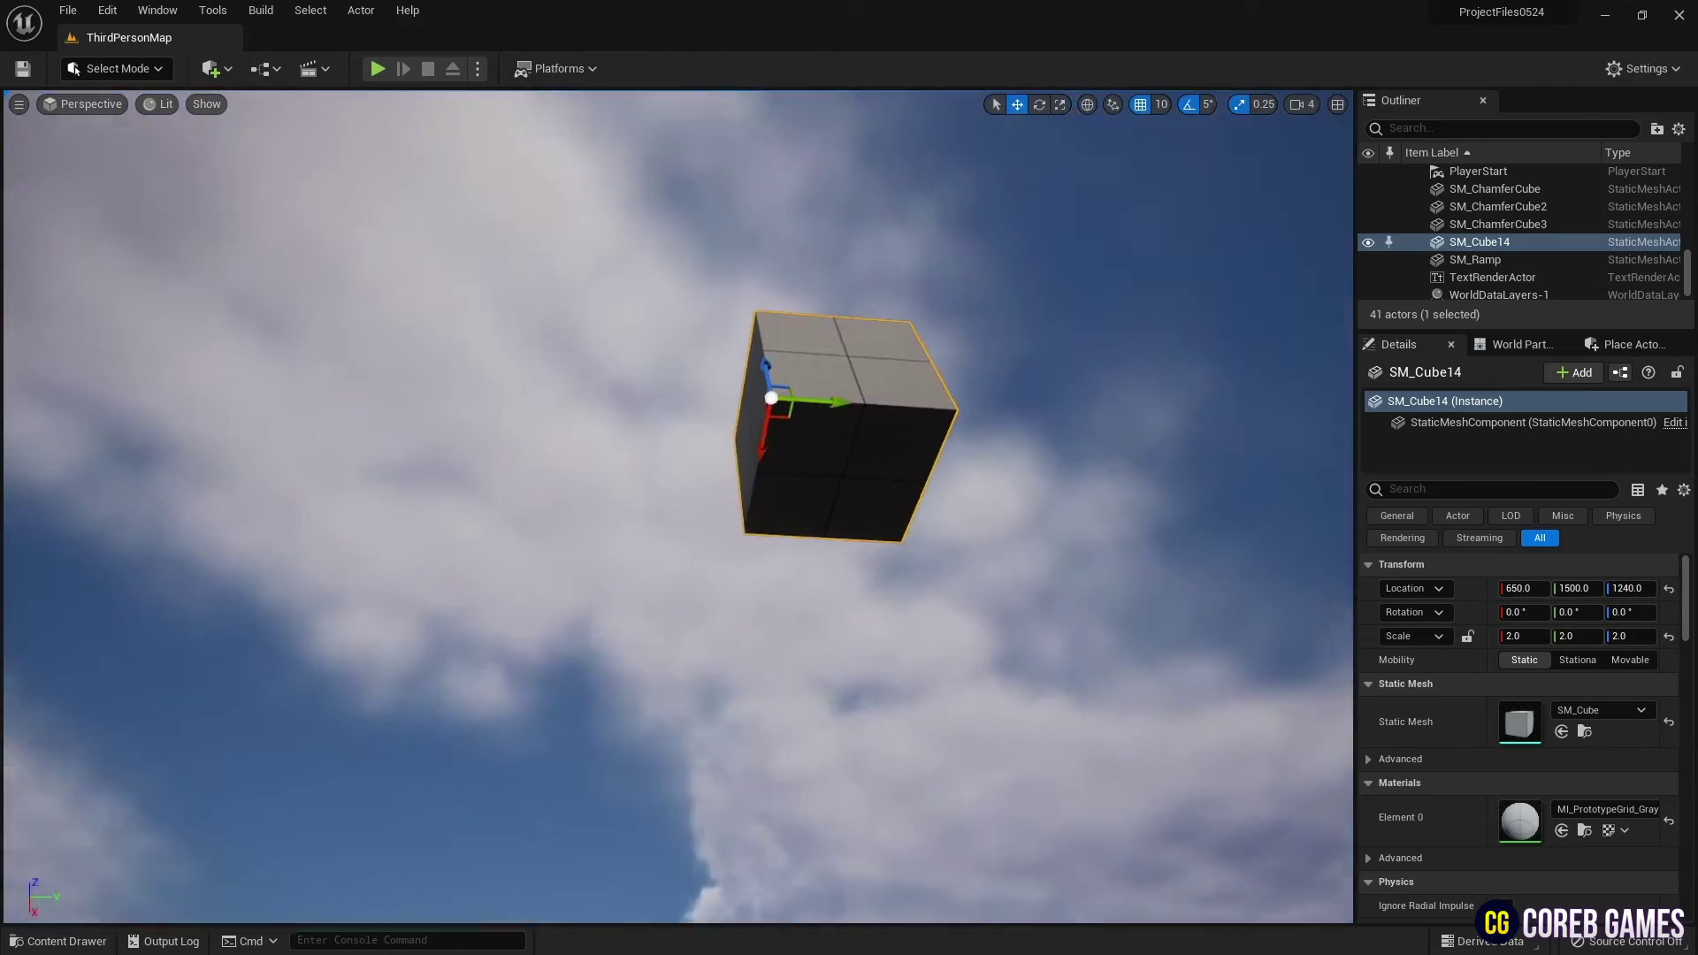
pyautogui.moveTo(869, 480); pyautogui.dragTo(576, 644, button='right')
pyautogui.scroll(-3, 576, 646)
# - Move the PlayerStart up onto the tall cube, to roughly 750, 1600, 1542
pyautogui.click(577, 750)
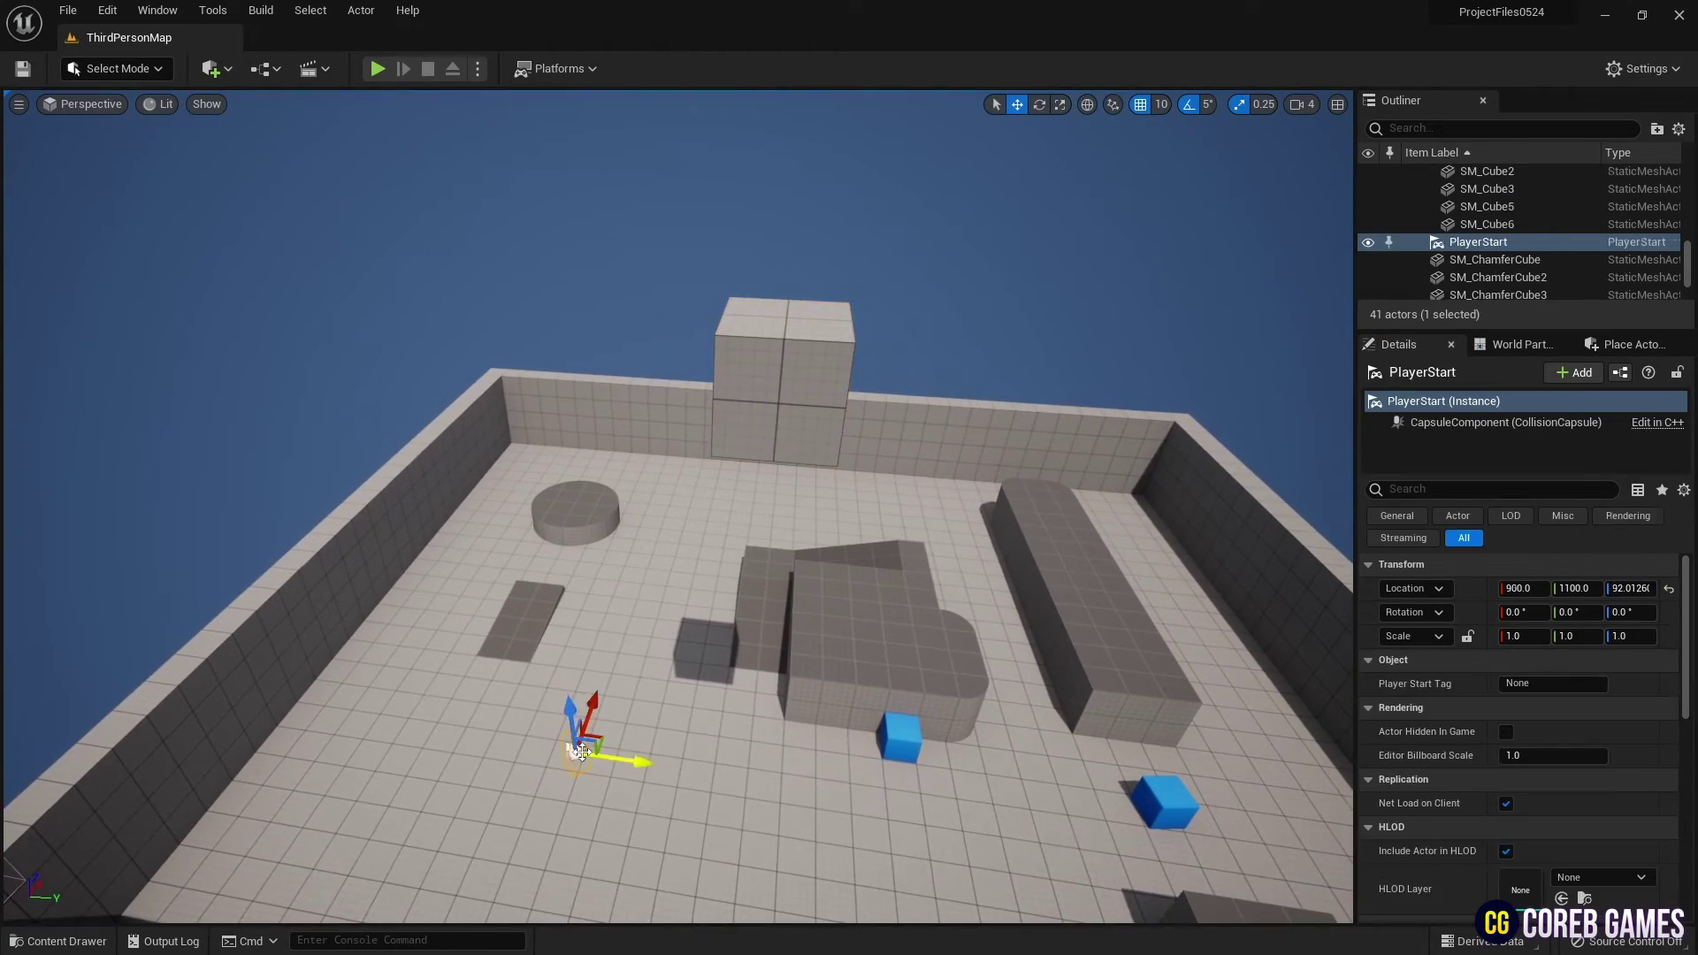
pyautogui.press('f')
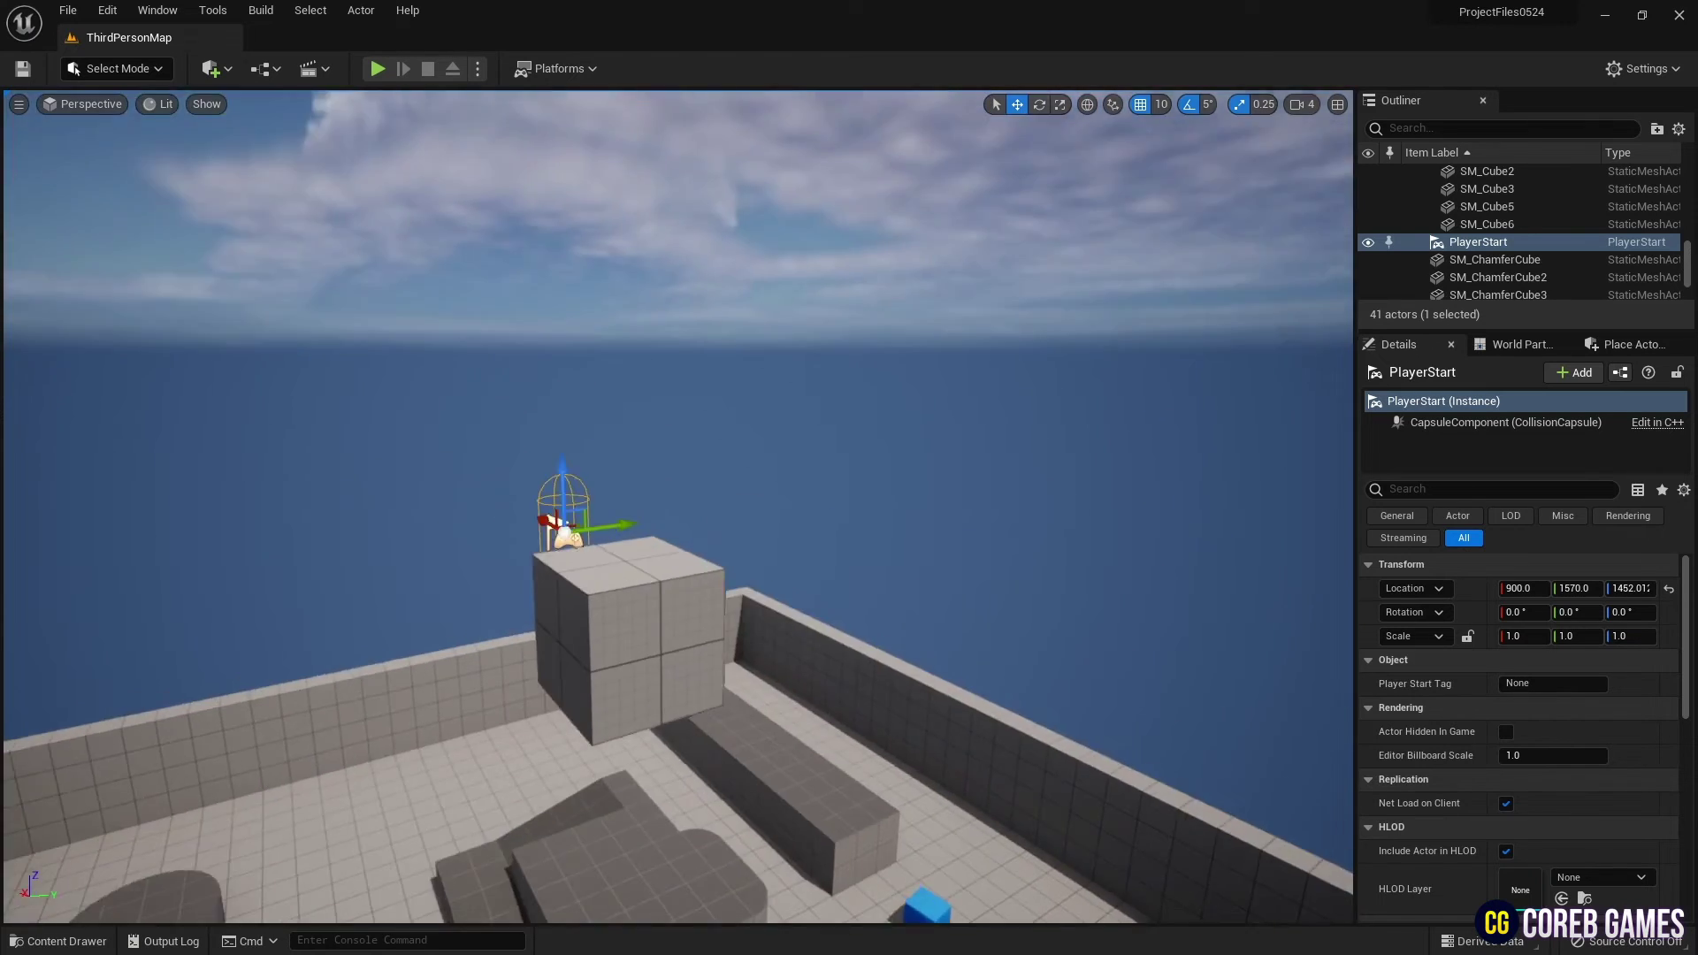
pyautogui.moveTo(874, 372)
pyautogui.mouseDown()
pyautogui.moveTo(875, 259)
pyautogui.moveTo(1005, 302)
pyautogui.moveTo(1100, 303)
pyautogui.mouseUp()
pyautogui.moveTo(1100, 302); pyautogui.dragTo(868, 267, button='right')
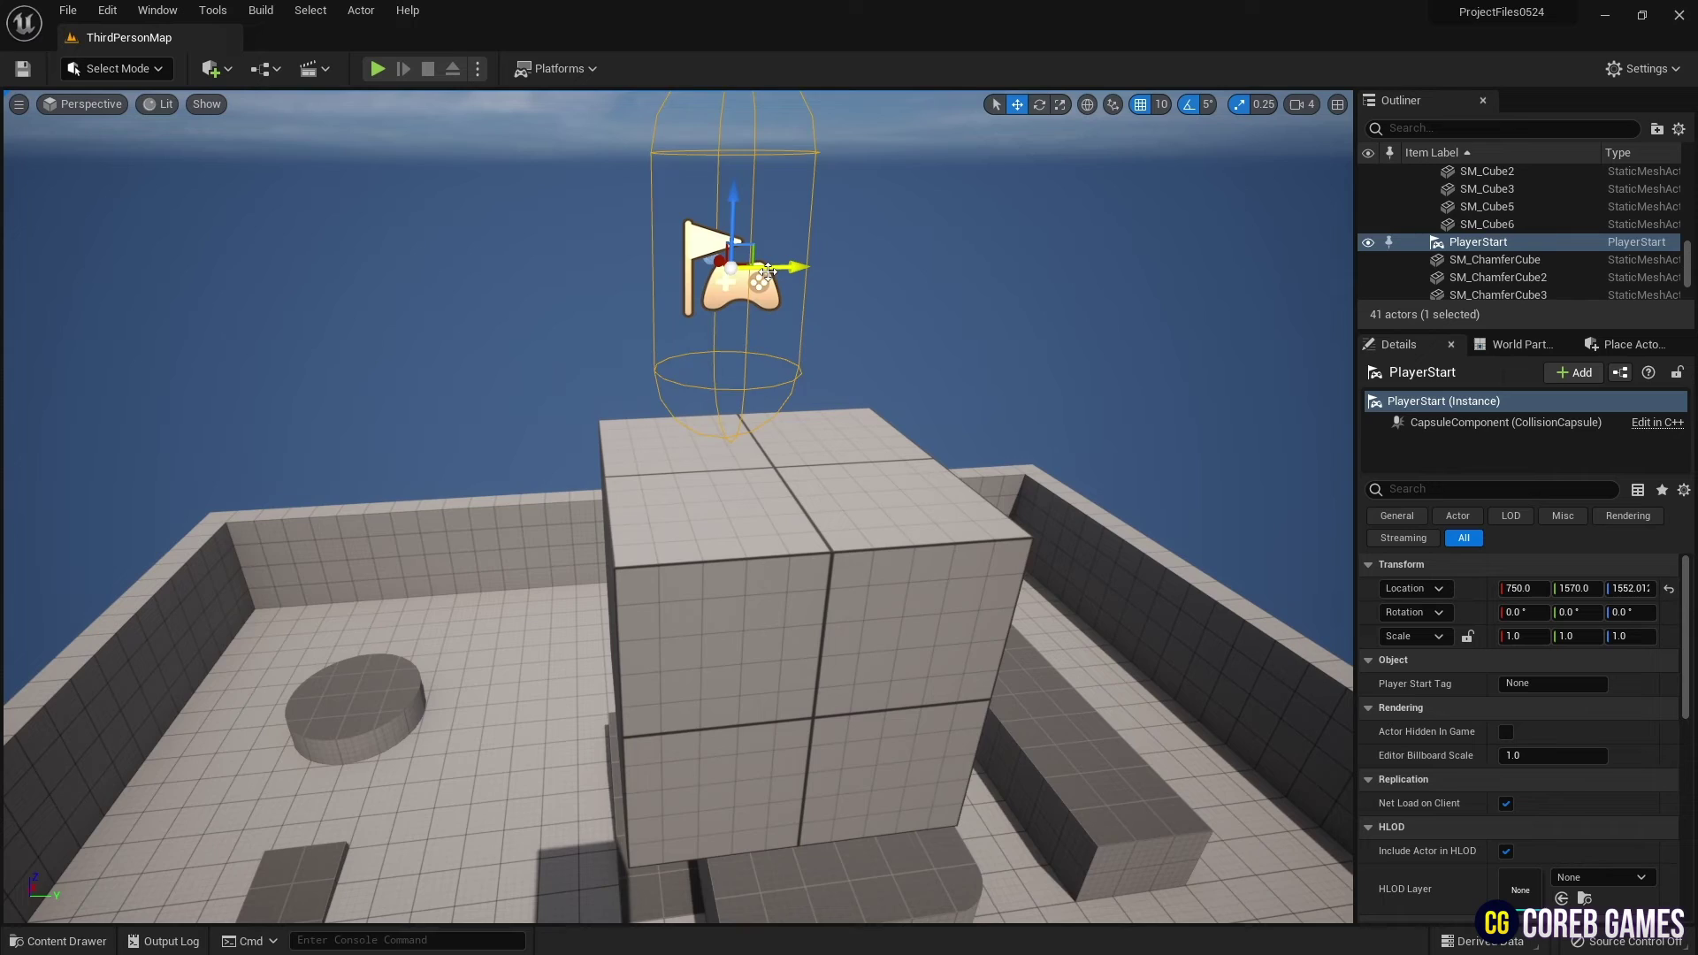
pyautogui.moveTo(778, 274); pyautogui.dragTo(815, 277)
pyautogui.moveTo(815, 278); pyautogui.dragTo(787, 396, button='right')
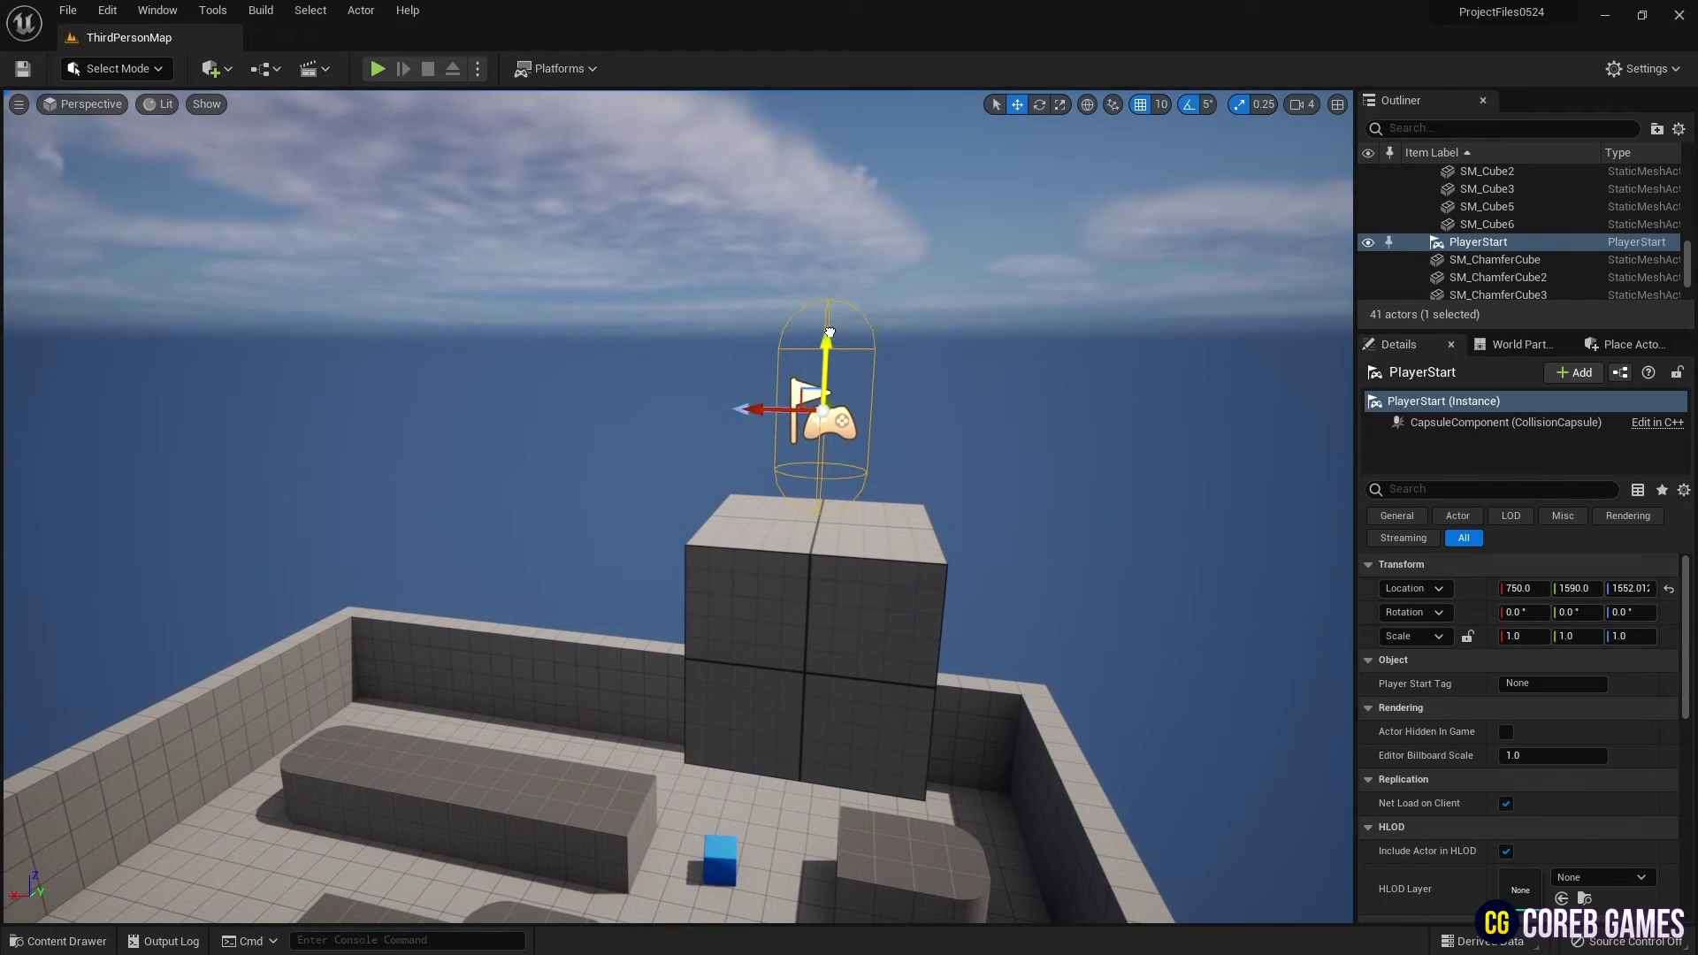
pyautogui.moveTo(827, 343); pyautogui.dragTo(640, 319, button='right')
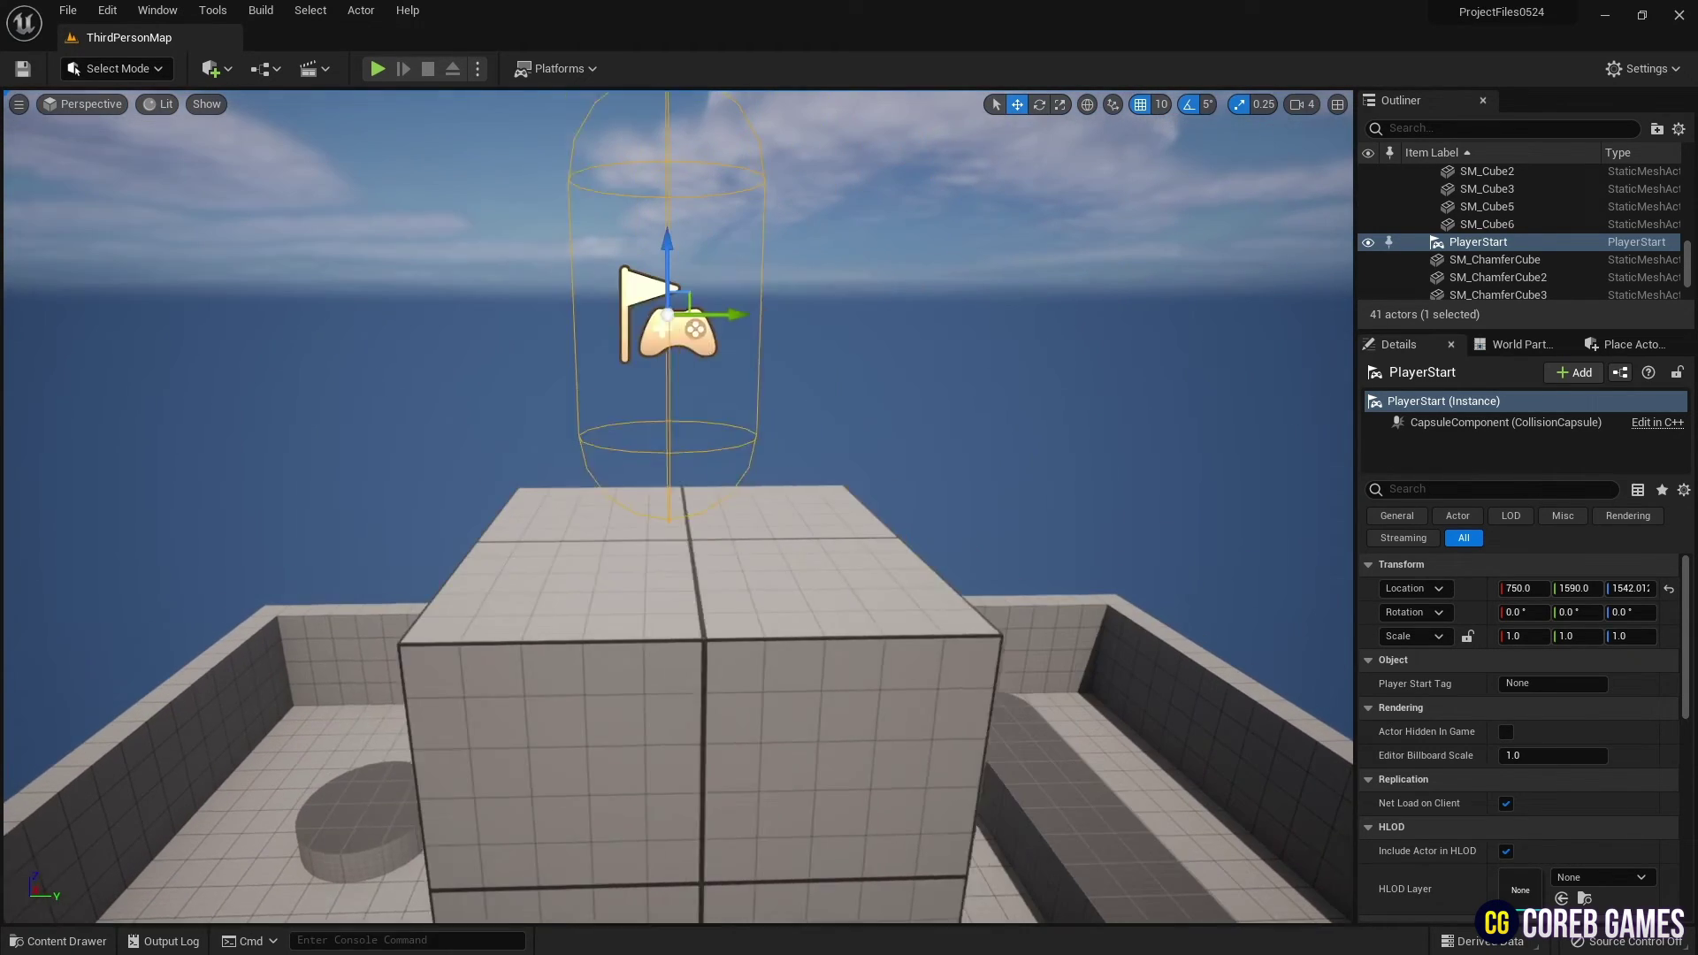
pyautogui.moveTo(639, 319); pyautogui.dragTo(664, 320)
pyautogui.moveTo(663, 319); pyautogui.dragTo(10, 117, button='right')
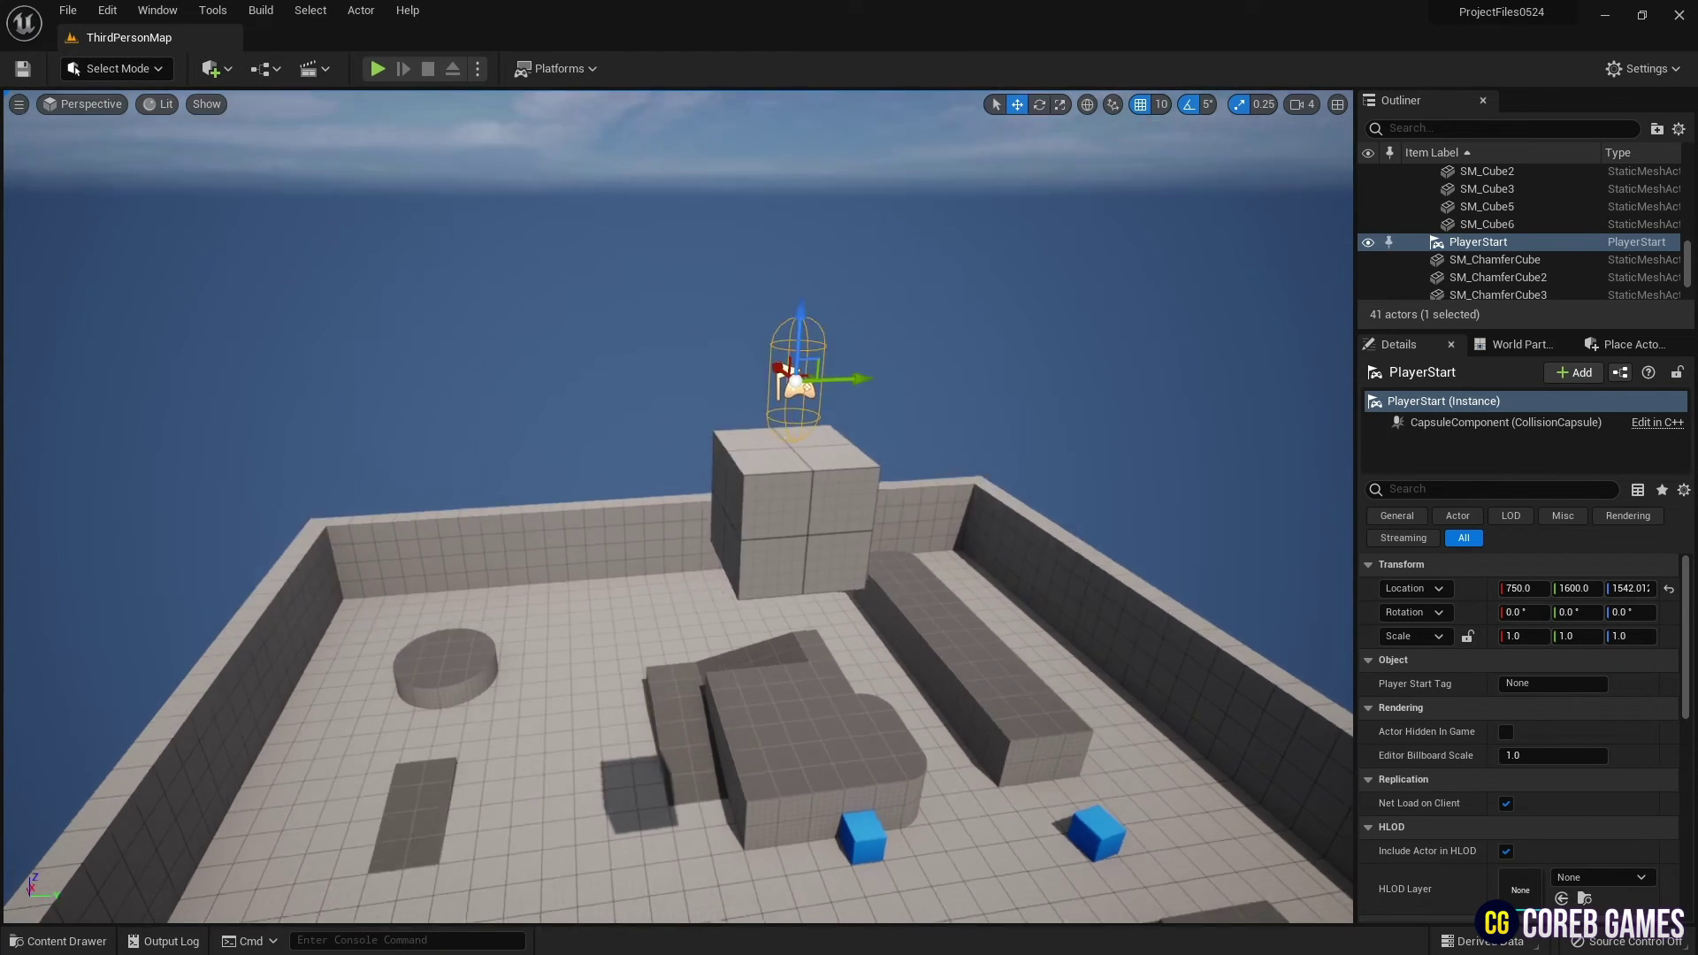
# - Play in the editor and walk the character off the tall cube's edge to test the fall
pyautogui.moveTo(749, 183); pyautogui.dragTo(750, 184, button='right')
pyautogui.click(377, 73)
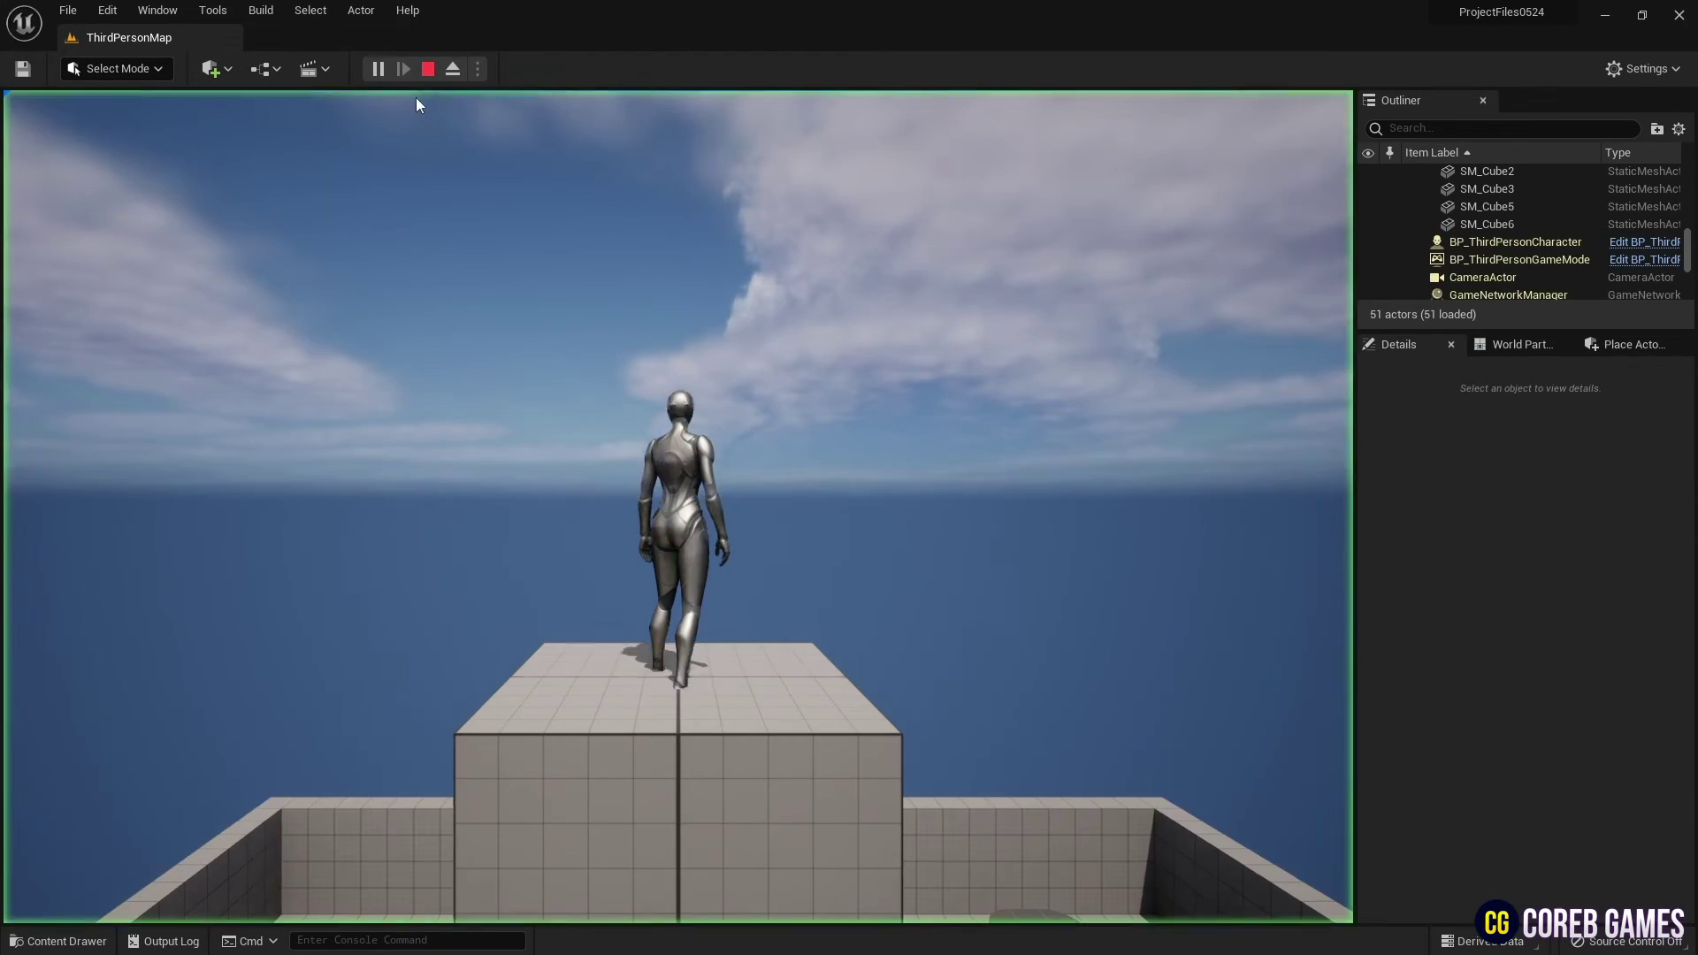
pyautogui.press('s')
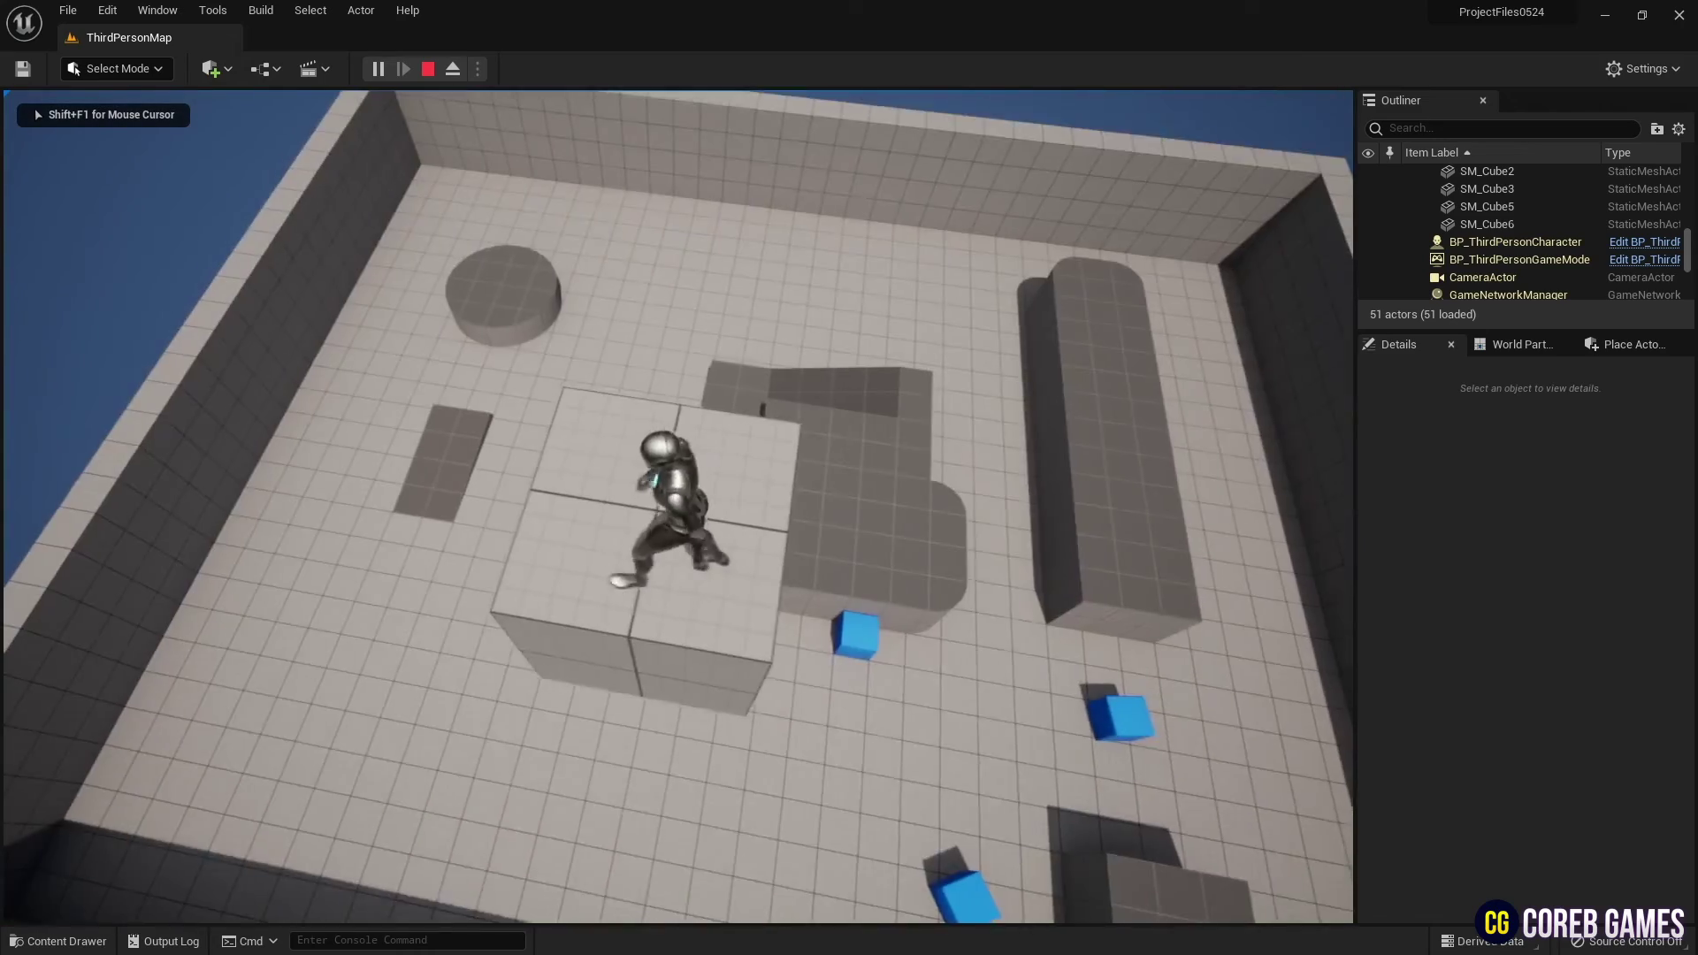
pyautogui.press('w')
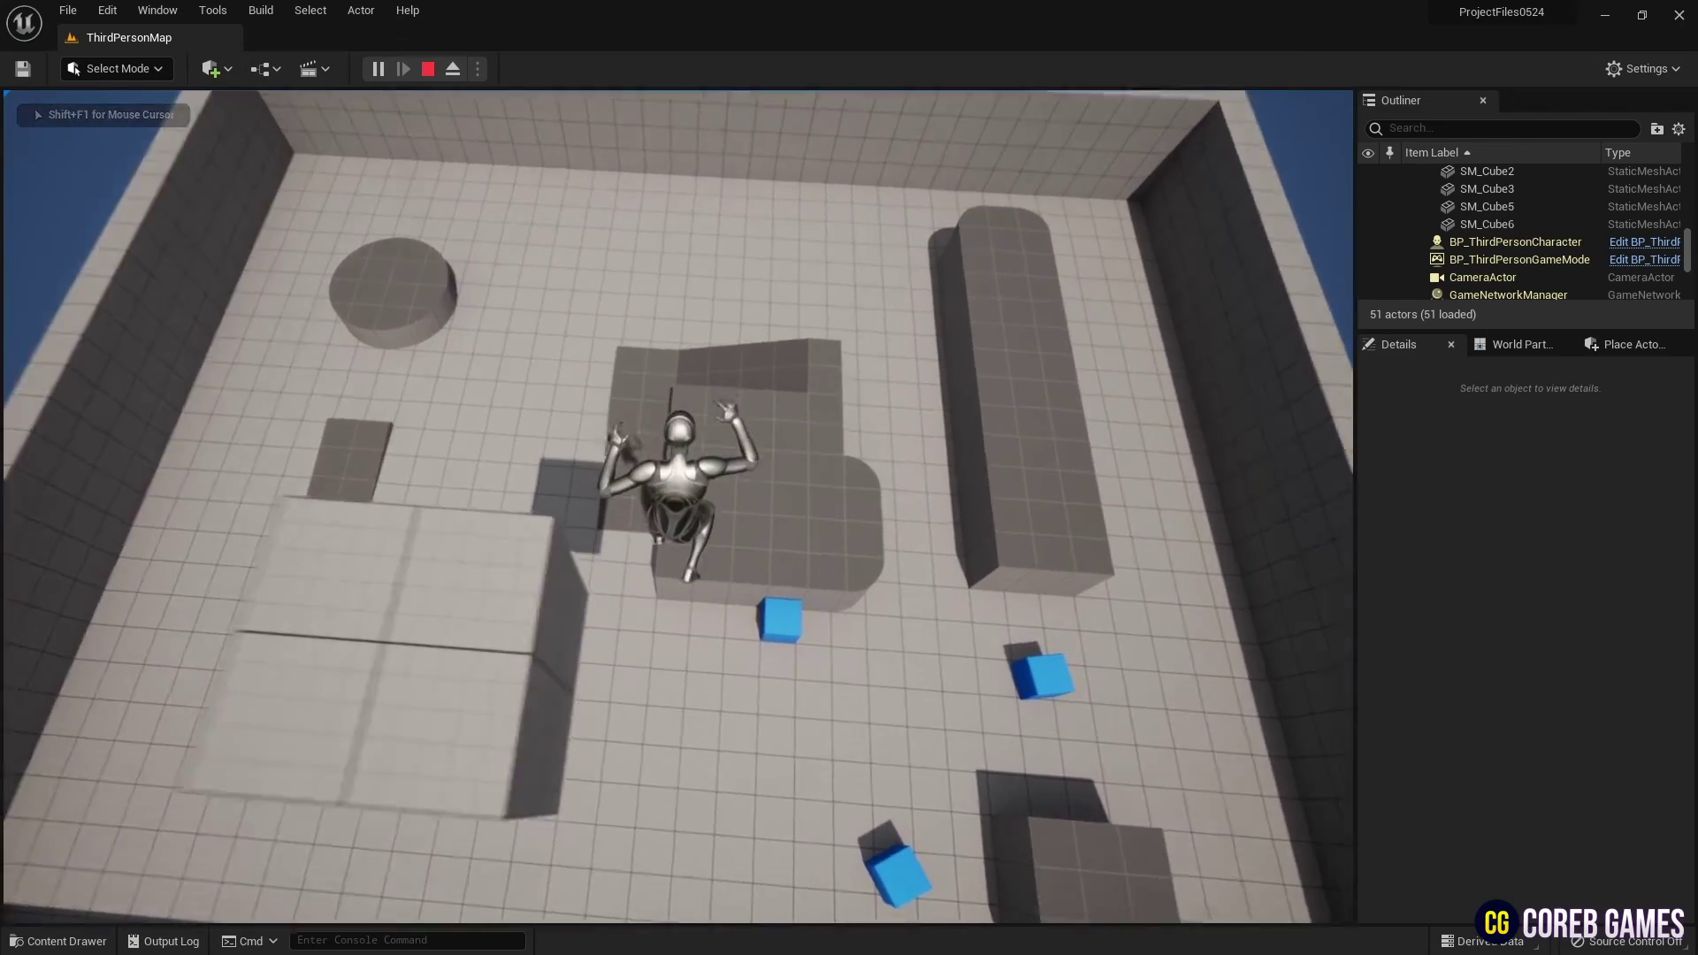